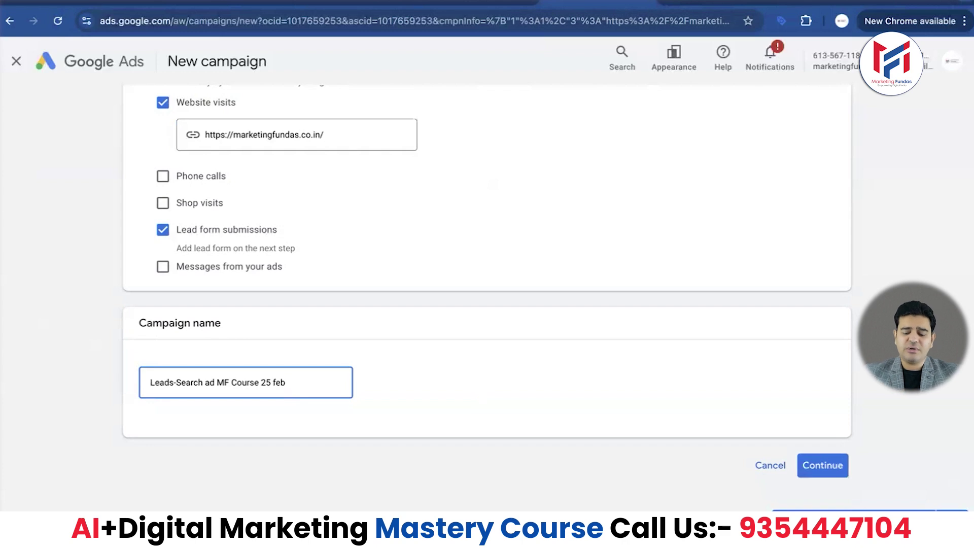
# Proceed from the campaign name to the bidding settings and choose Conversions as the bidding focus
pyautogui.click(822, 472)
pyautogui.click(651, 434)
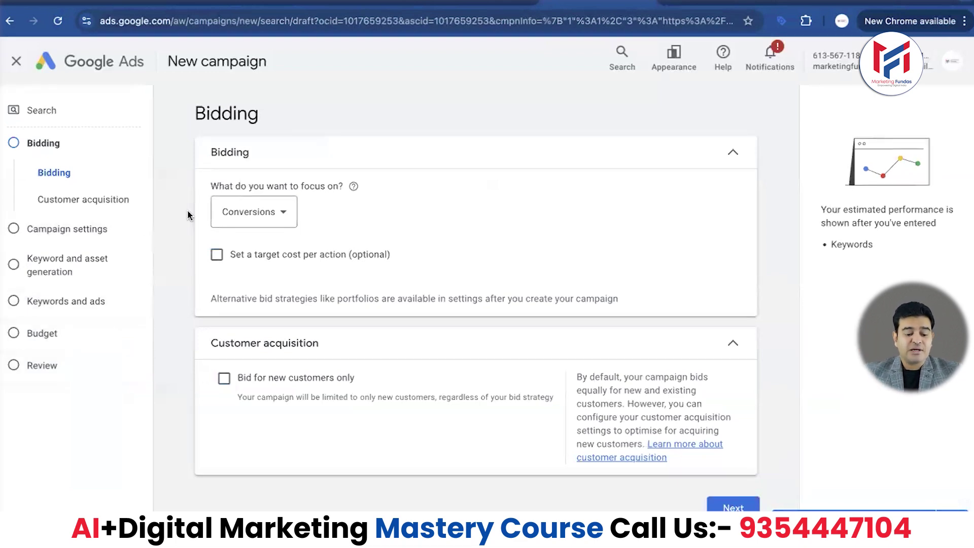
pyautogui.click(280, 213)
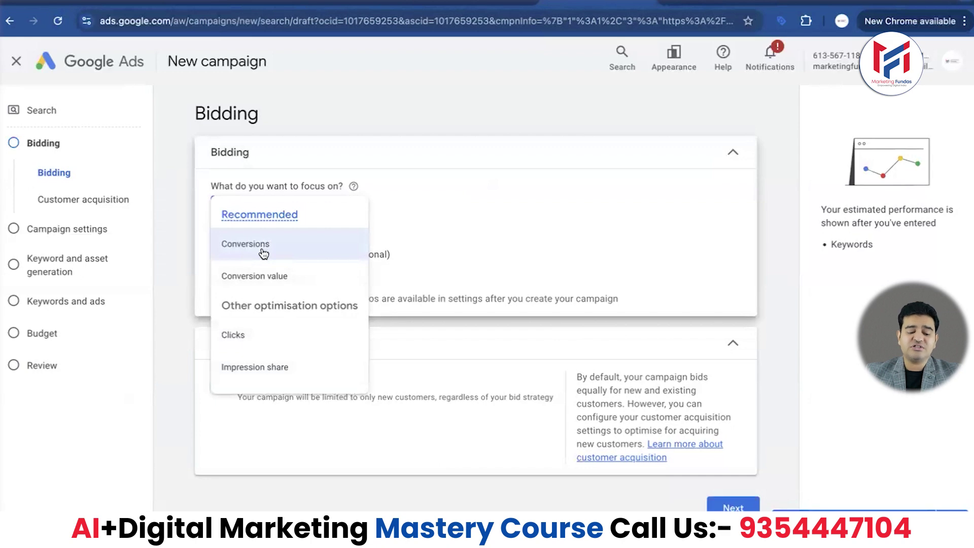
pyautogui.moveTo(274, 283)
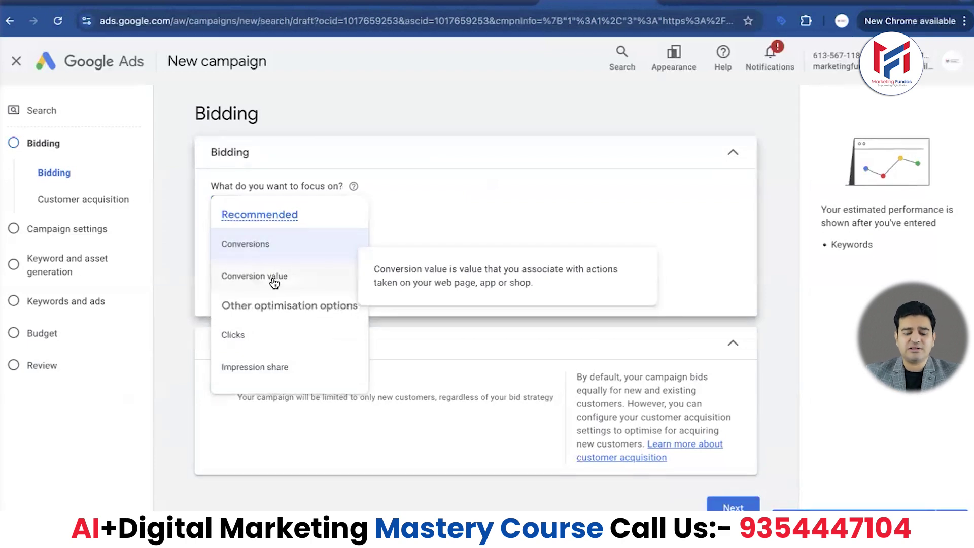
pyautogui.click(267, 246)
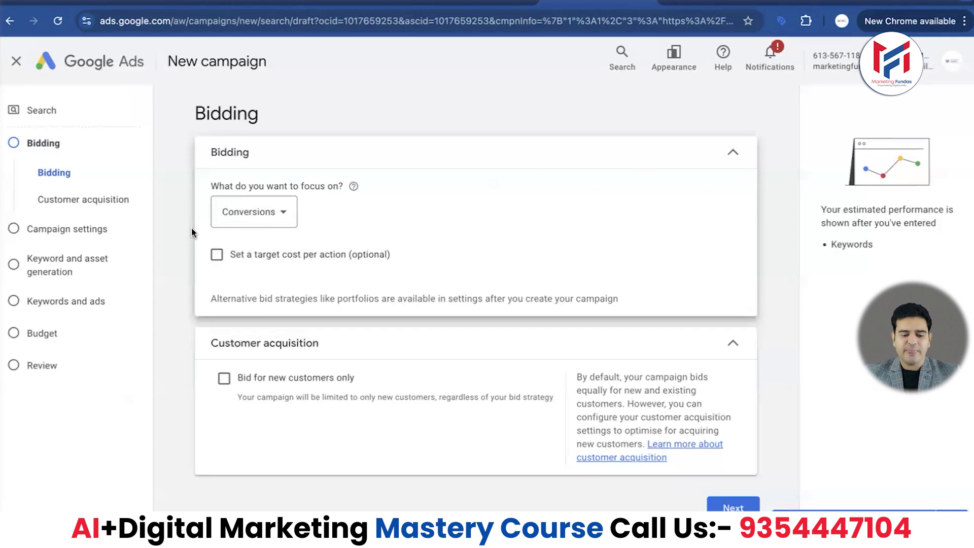
# Try a target cost per action of ₹200 for the bidding and switch the option back off
pyautogui.scroll(-1, 223, 225)
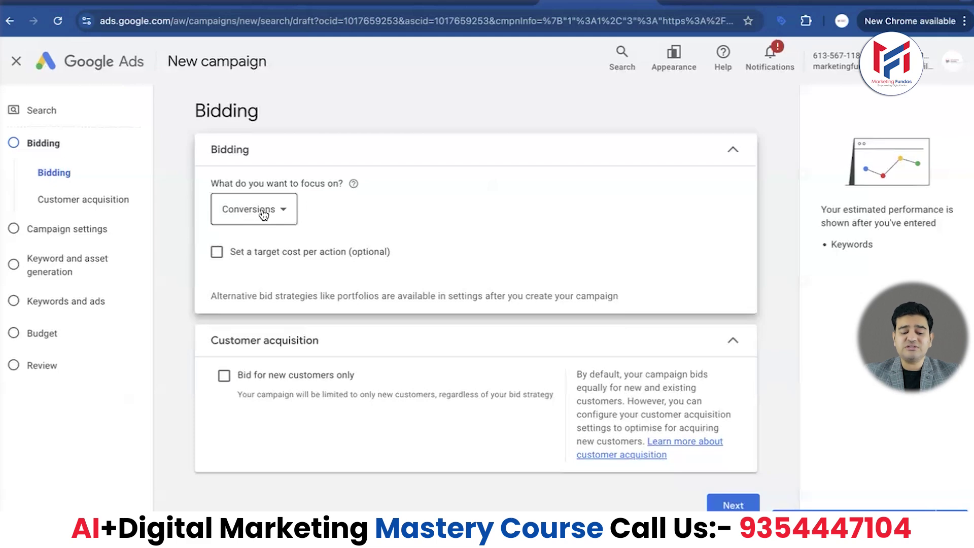
pyautogui.click(216, 252)
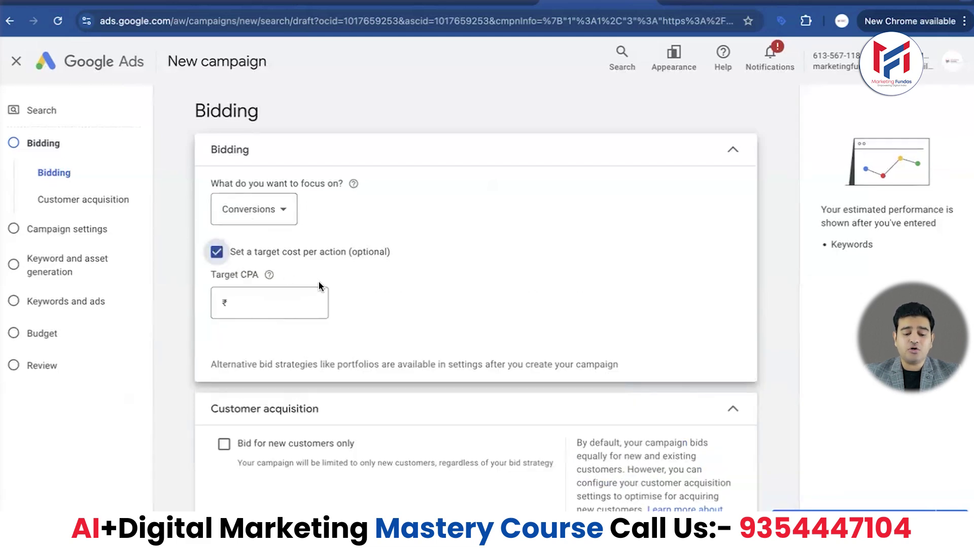
pyautogui.click(285, 301)
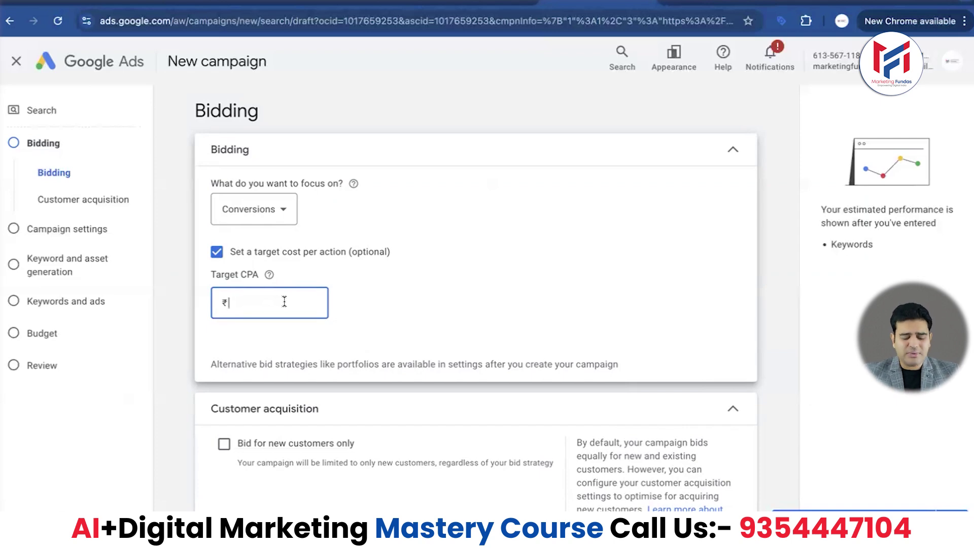
pyautogui.write('200')
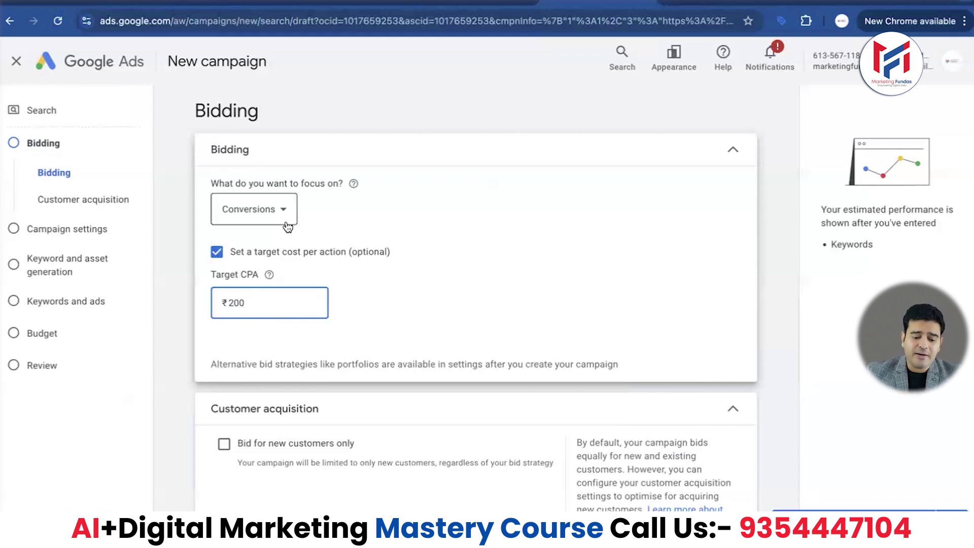
pyautogui.click(217, 252)
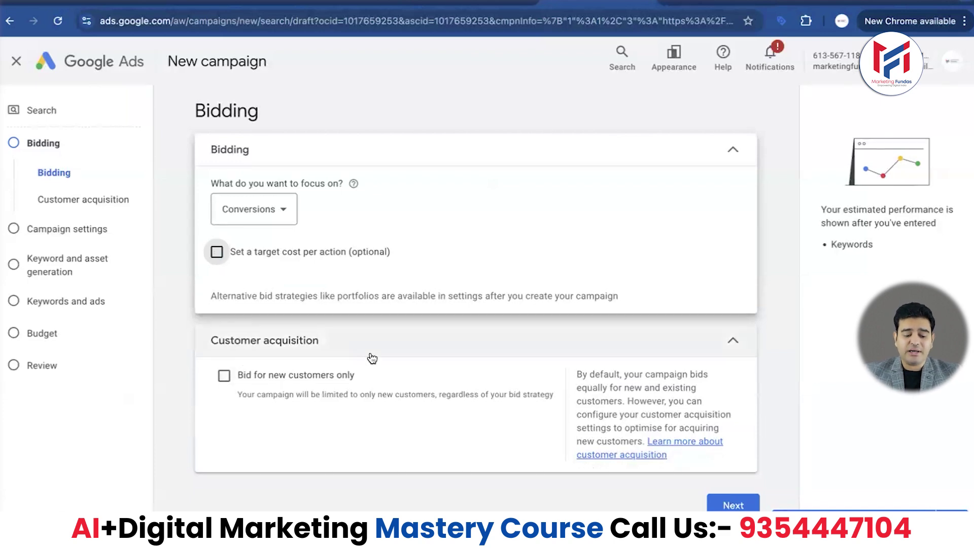
# Proceed to the campaign settings and exclude both the Google search partners network and the Google Display Network
pyautogui.click(732, 505)
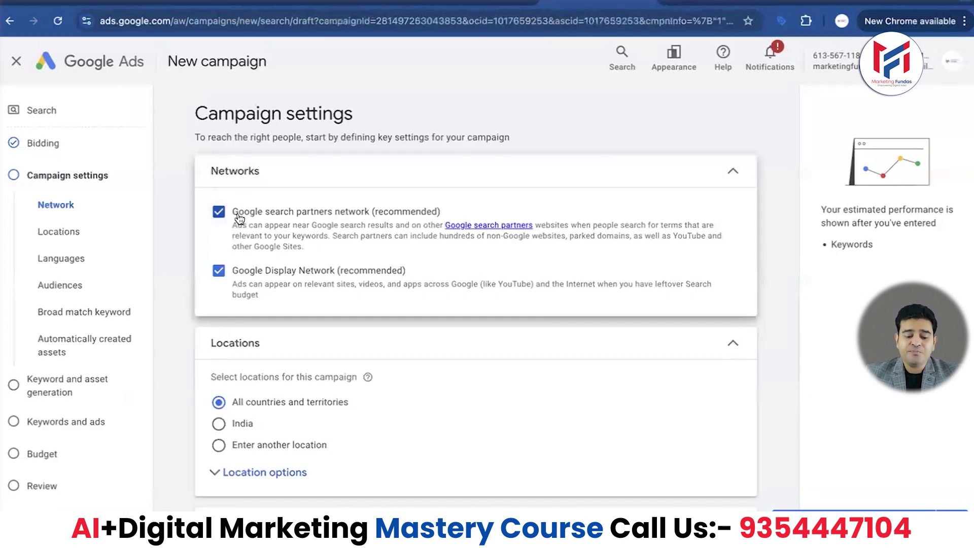
pyautogui.click(219, 213)
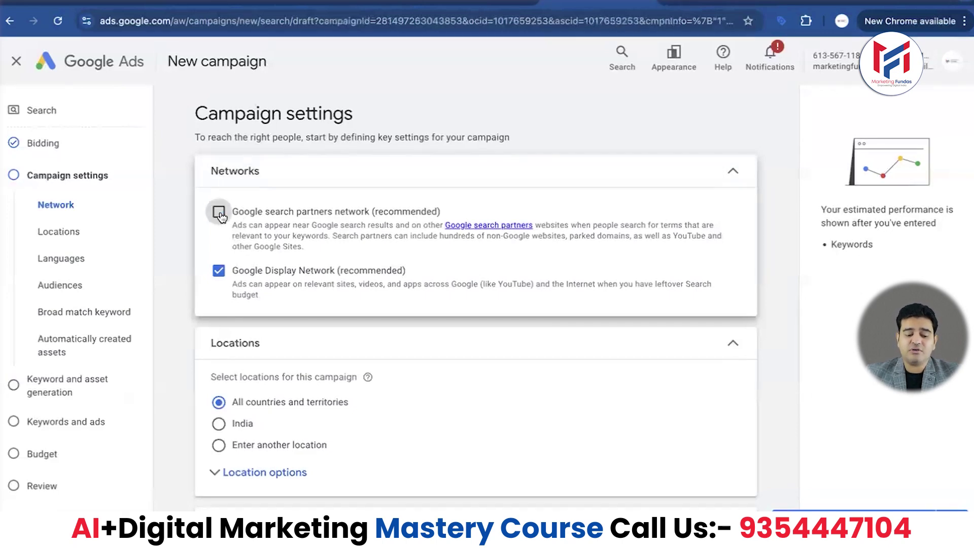
pyautogui.click(219, 326)
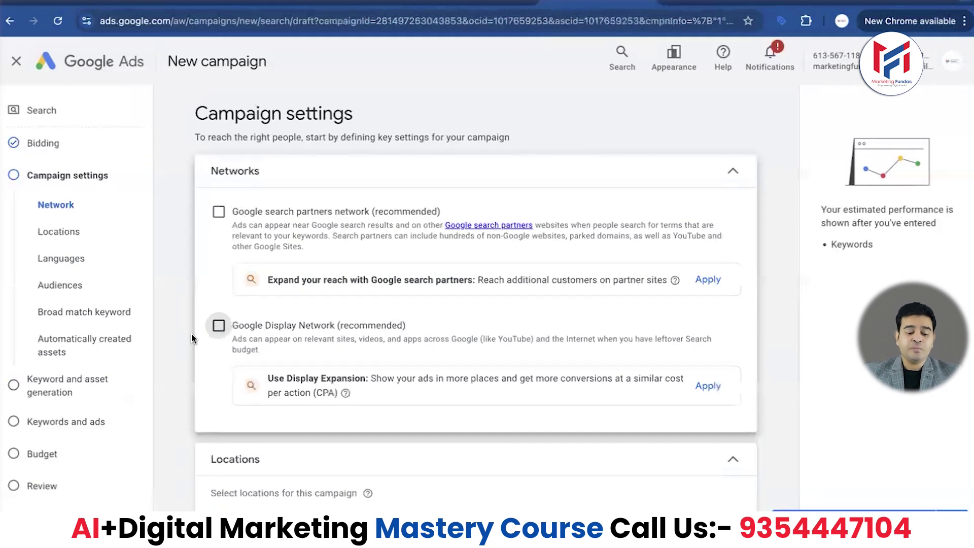
# Set the campaign's location targeting to another location and open the advanced location search
pyautogui.scroll(-1, 182, 283)
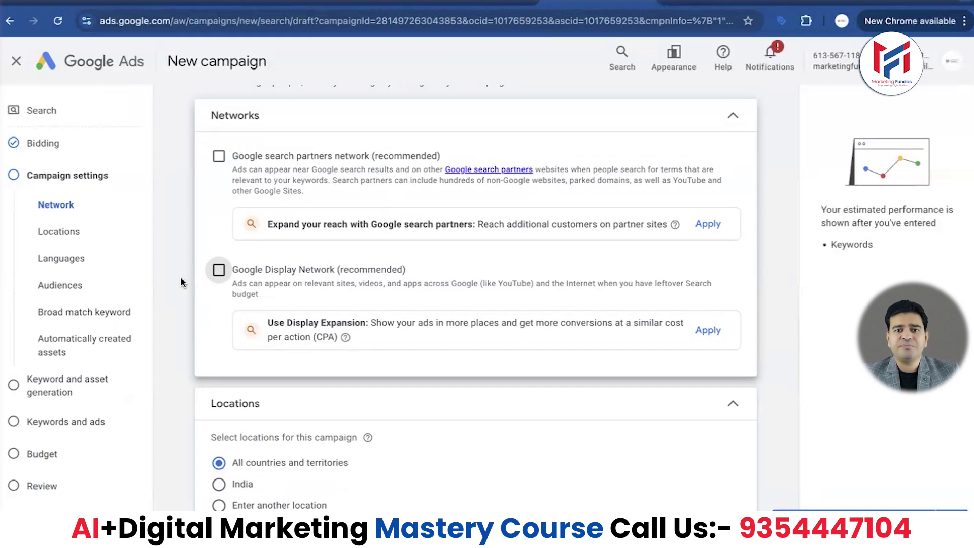
pyautogui.scroll(-1, 182, 283)
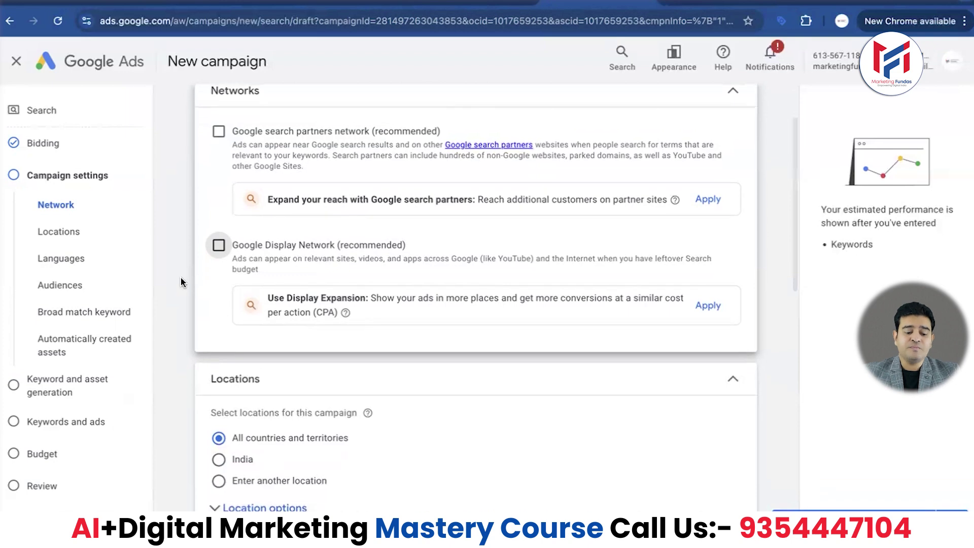
pyautogui.scroll(-2, 182, 282)
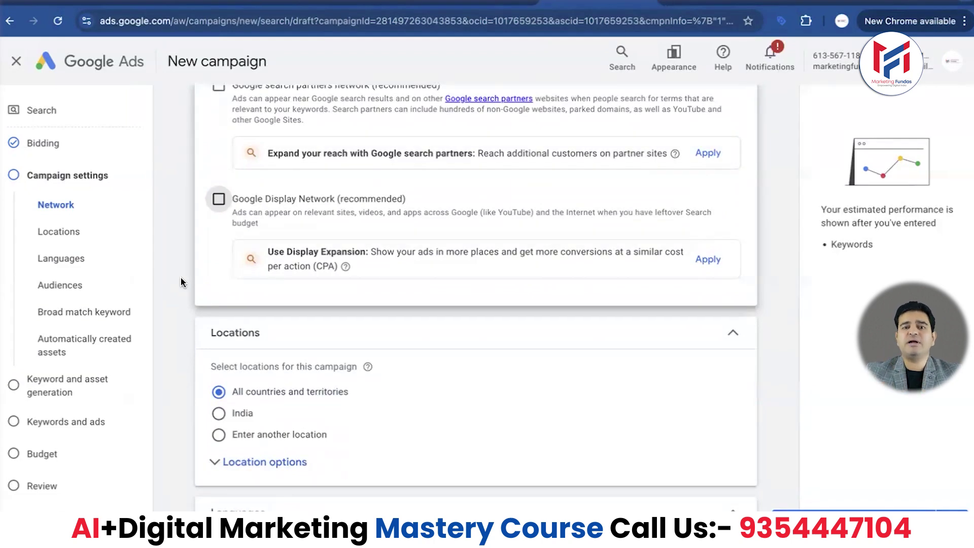
pyautogui.scroll(-5, 182, 283)
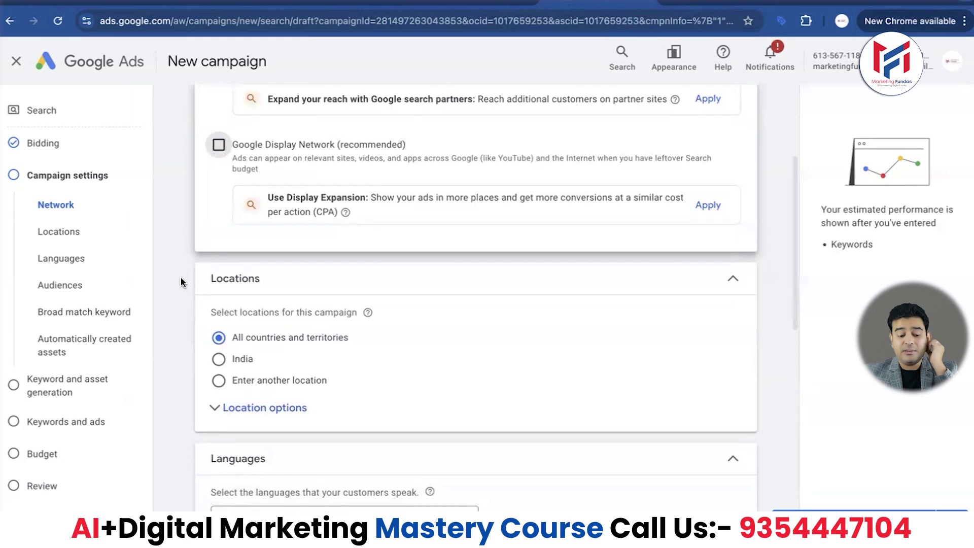
pyautogui.scroll(-1, 181, 283)
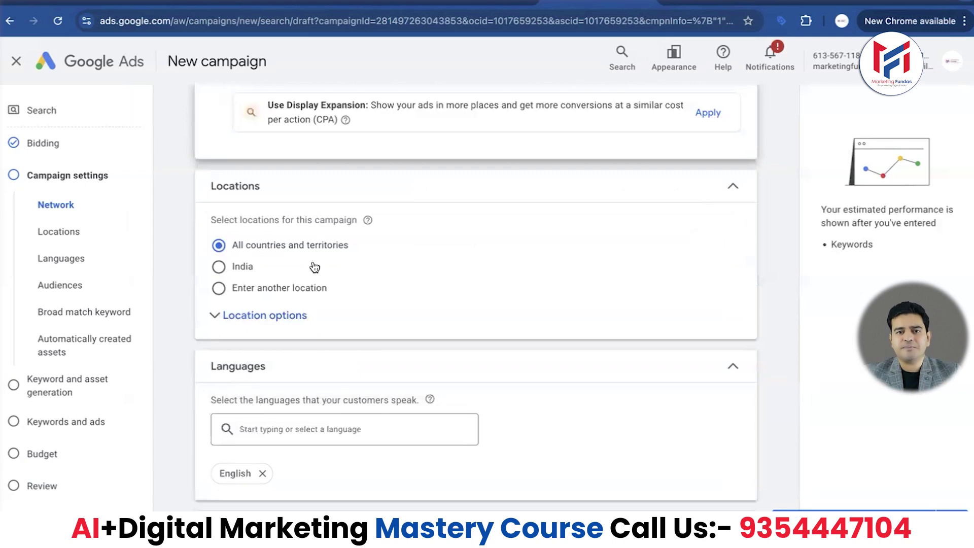
pyautogui.click(218, 268)
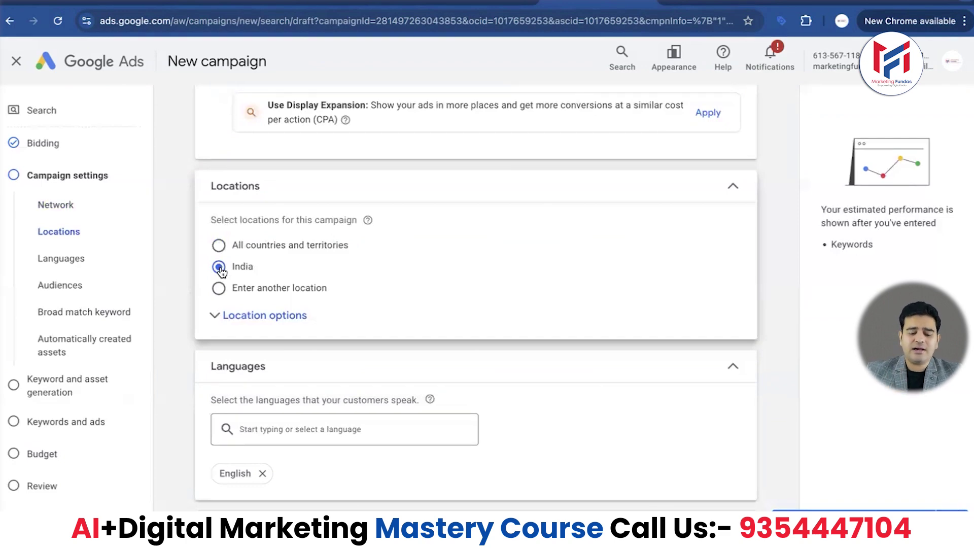
pyautogui.click(293, 296)
pyautogui.click(495, 334)
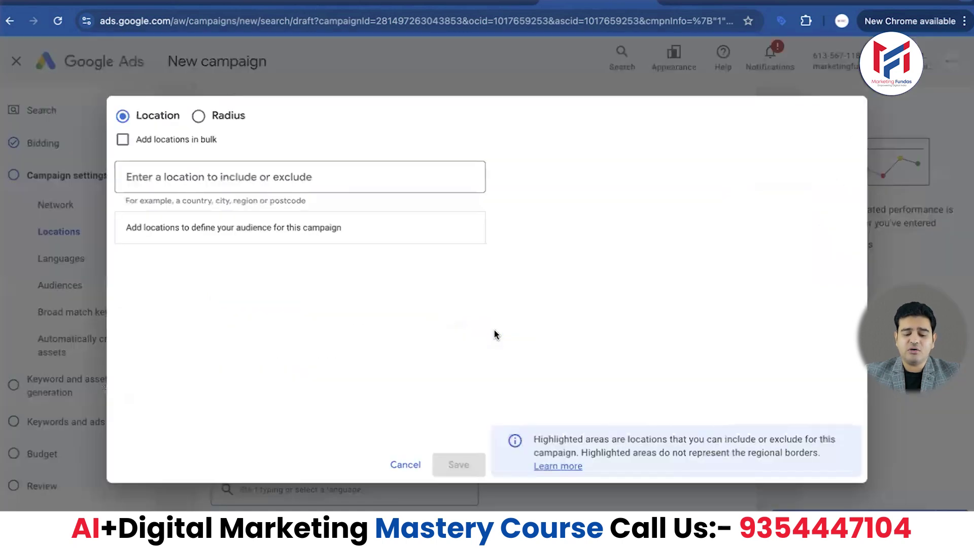
# Add India as an included country and exclude the state of Punjab, India from the targeted locations
pyautogui.click(306, 174)
pyautogui.write('india')
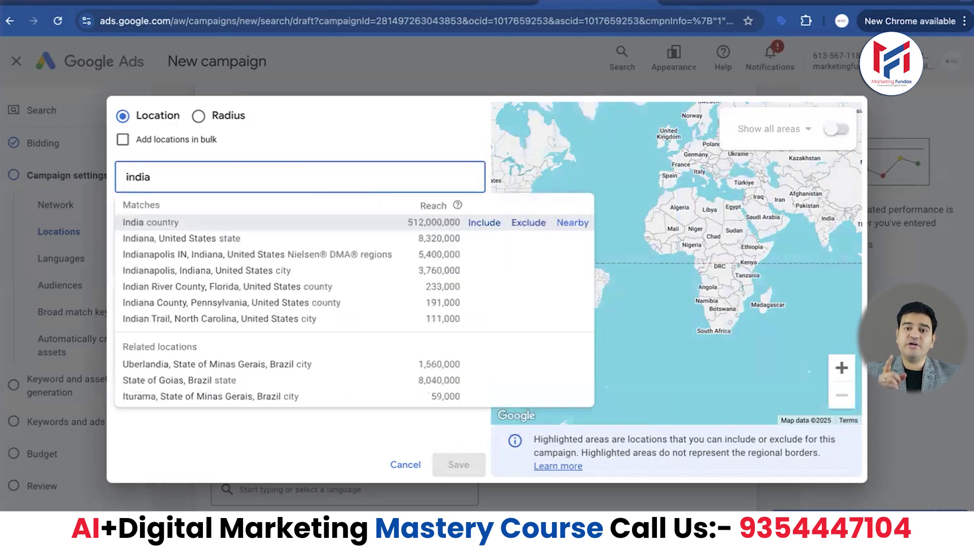
pyautogui.click(306, 223)
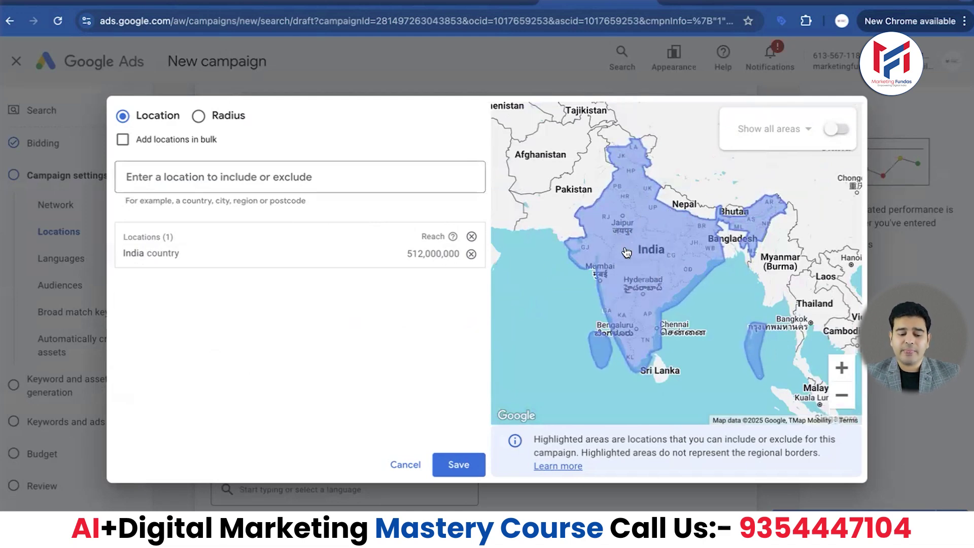
pyautogui.click(298, 179)
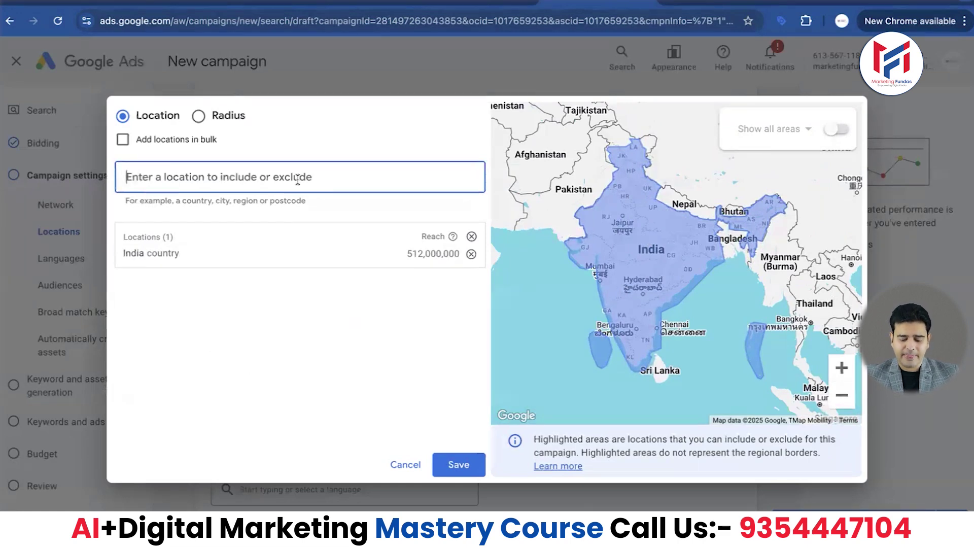
pyautogui.write('punjab')
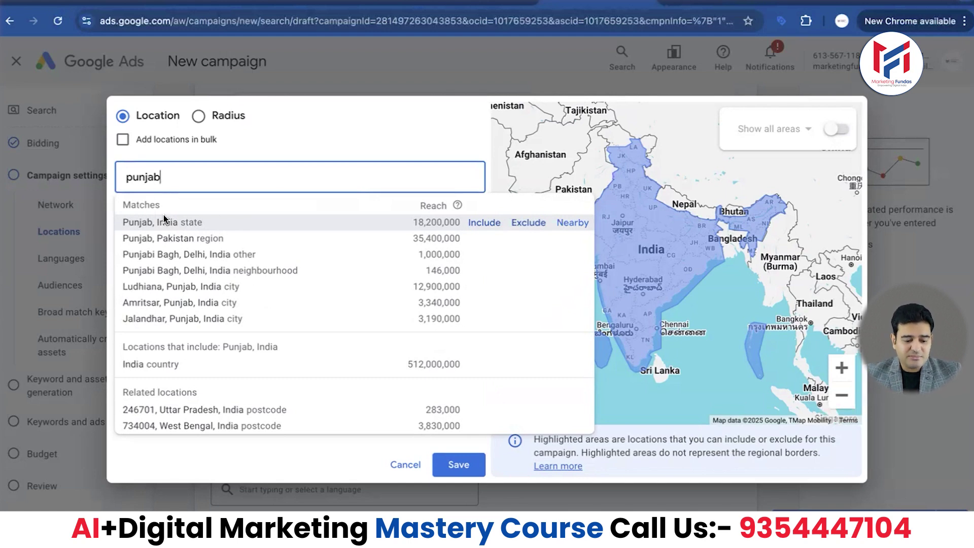
pyautogui.click(526, 224)
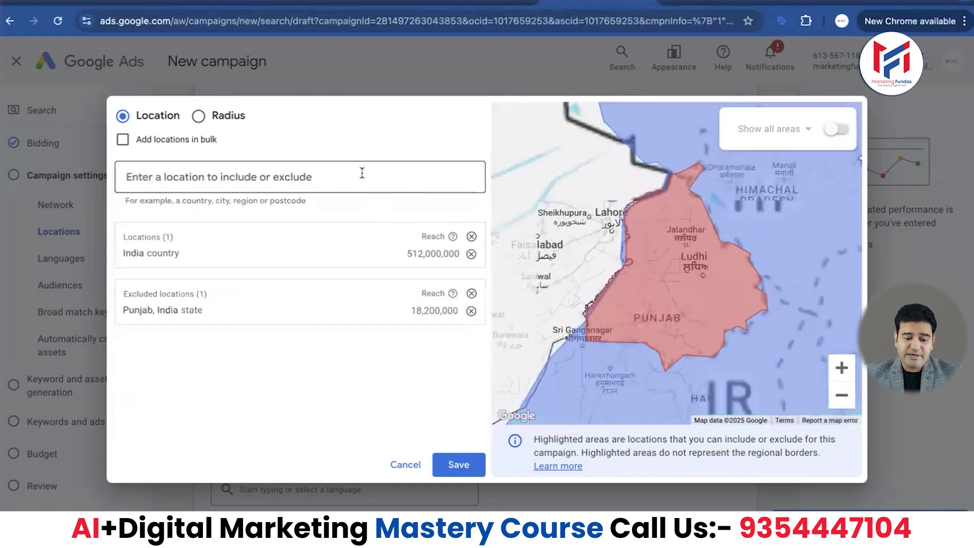
# Exclude the state of Assam, India from the targeted locations, removing its mistaken inclusion first
pyautogui.click(362, 173)
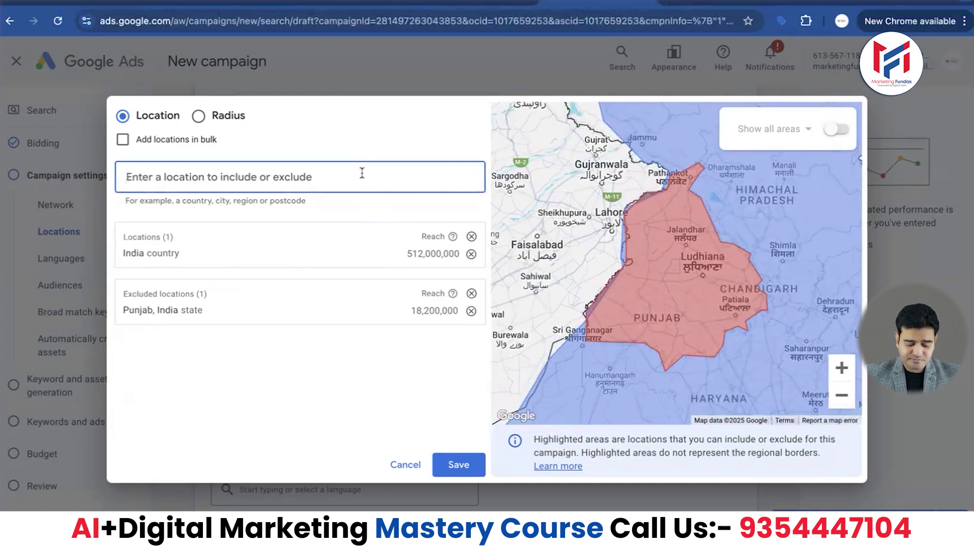
pyautogui.write('assam')
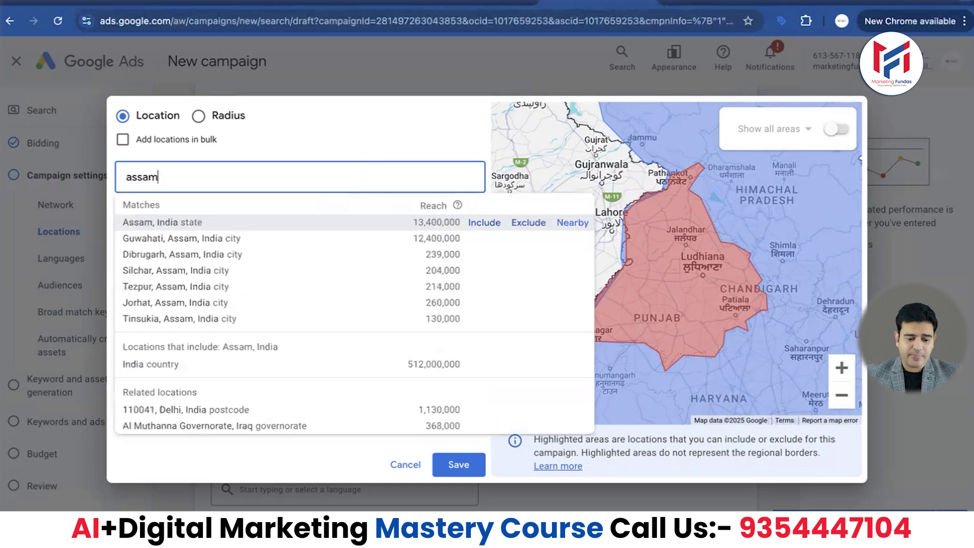
pyautogui.click(183, 221)
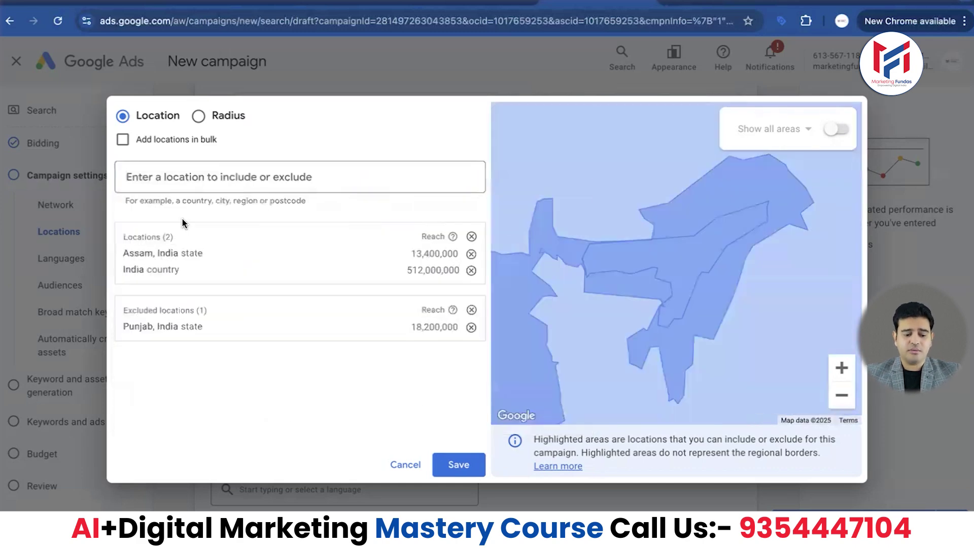
pyautogui.click(471, 254)
pyautogui.click(304, 178)
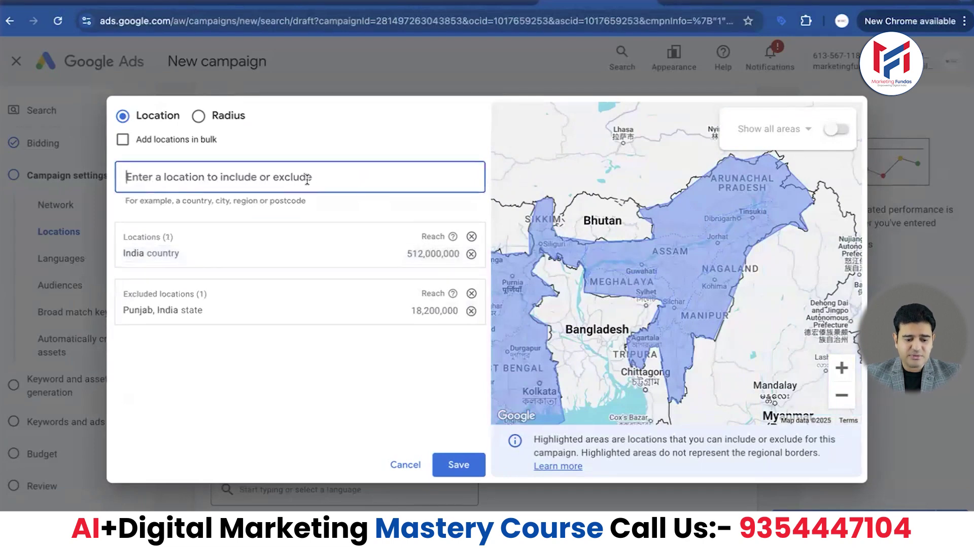
pyautogui.write('assam')
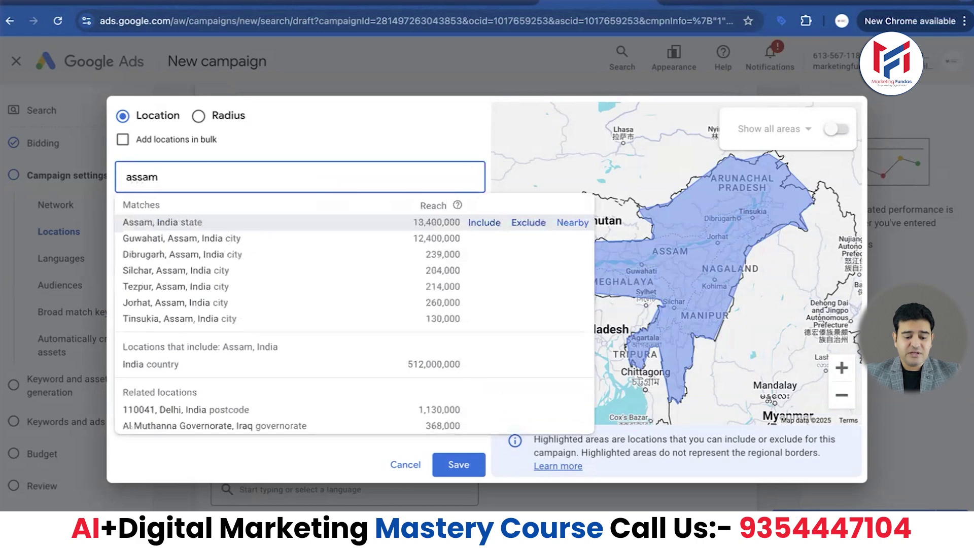
pyautogui.click(529, 223)
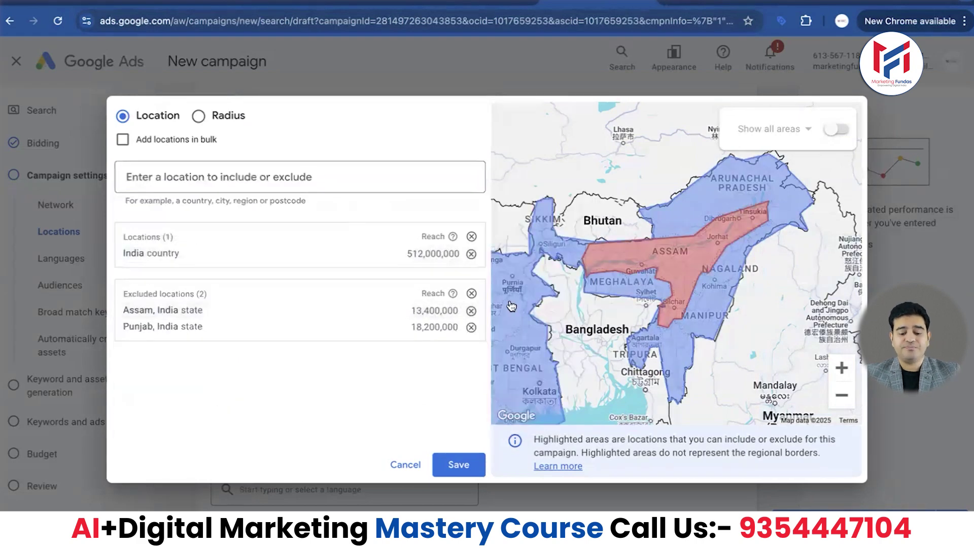
# Review the targeted area on the map and remove all included and excluded locations
pyautogui.click(839, 397)
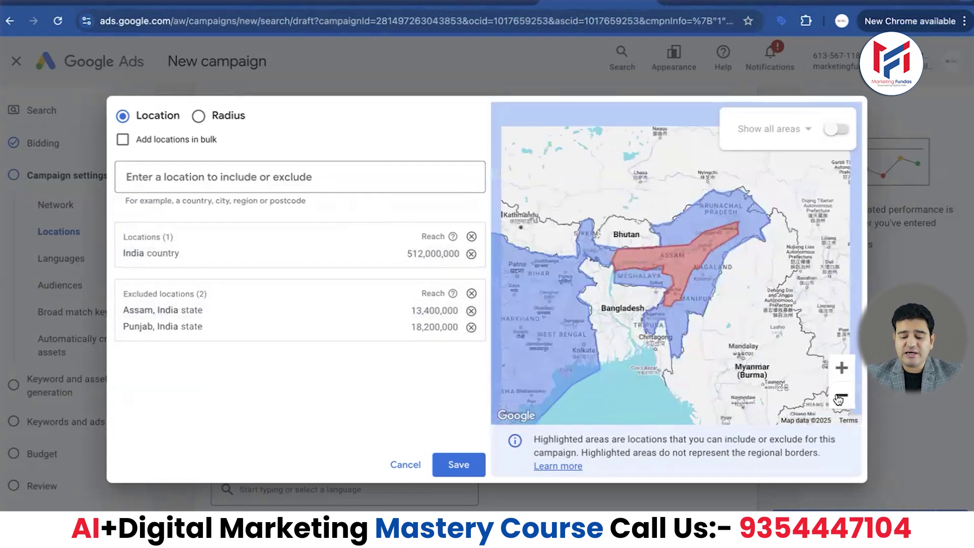
pyautogui.click(840, 397)
pyautogui.click(840, 398)
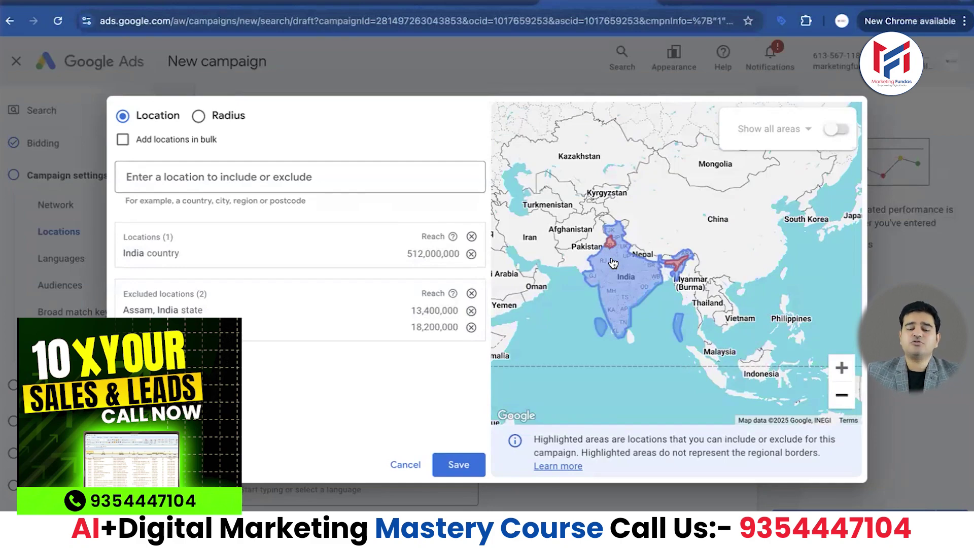
pyautogui.click(471, 253)
pyautogui.click(471, 301)
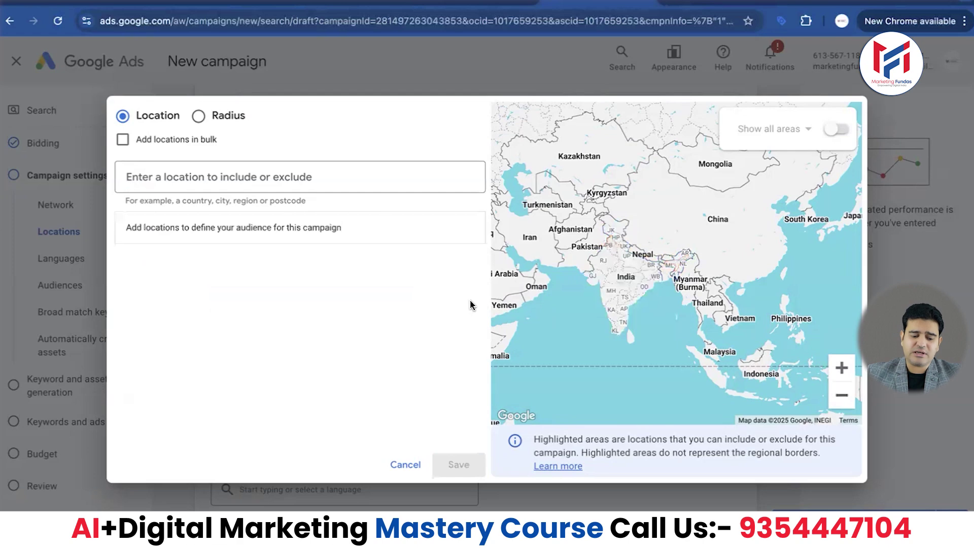
# Include Delhi, India (union territory) and Mumbai, Maharashtra, India (city) in the campaign's targeted locations
pyautogui.click(298, 176)
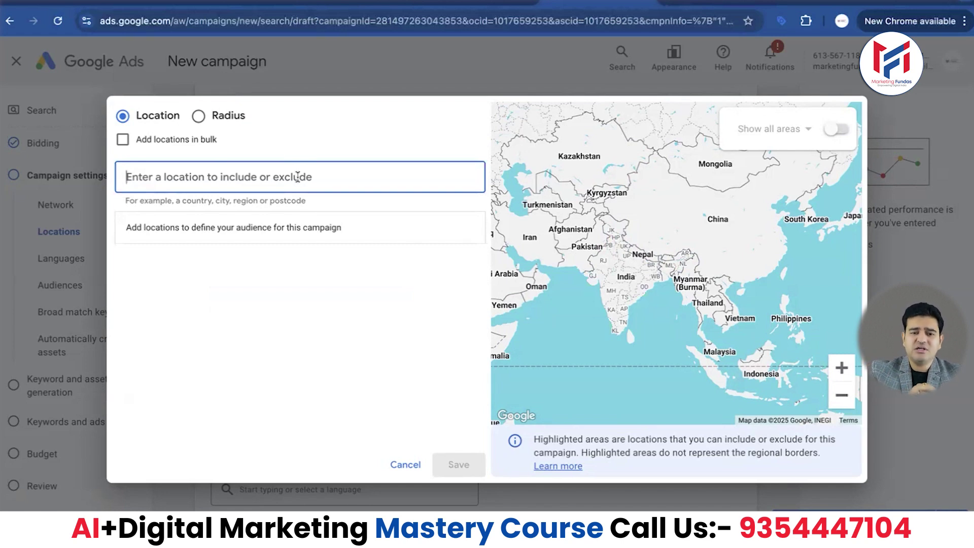
pyautogui.write('delhi')
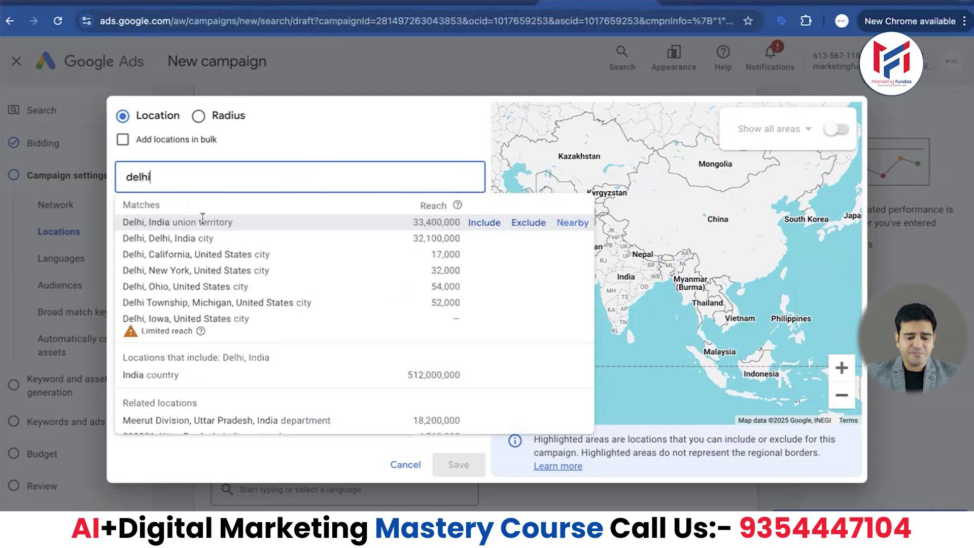
pyautogui.click(202, 220)
pyautogui.click(300, 192)
pyautogui.write('mumbai')
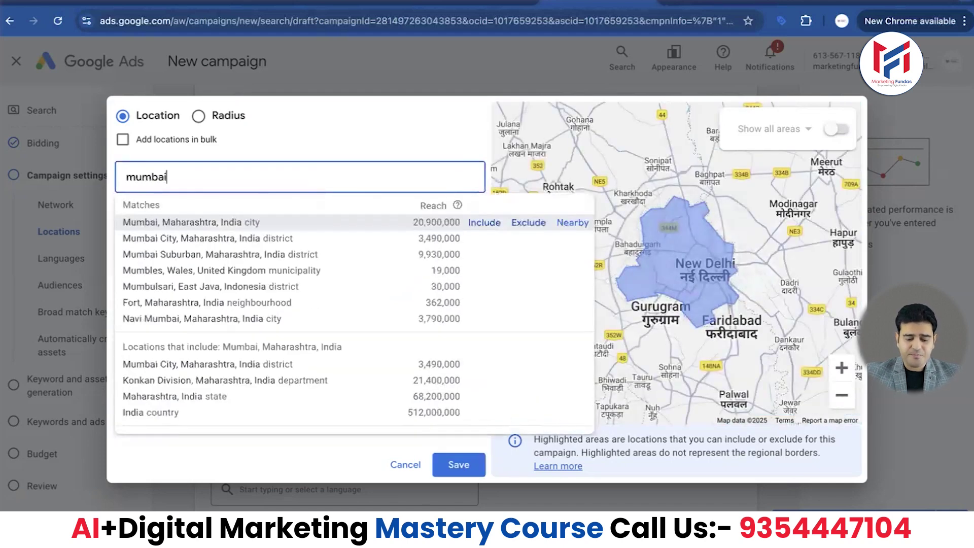
pyautogui.click(222, 221)
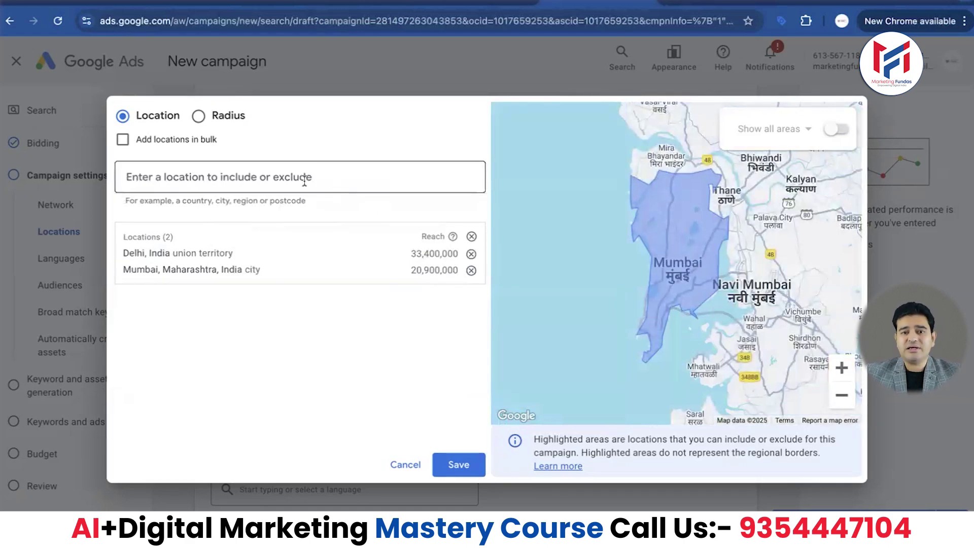
# Switch the location search to Radius and remove the Delhi and Mumbai locations from the list
pyautogui.click(199, 117)
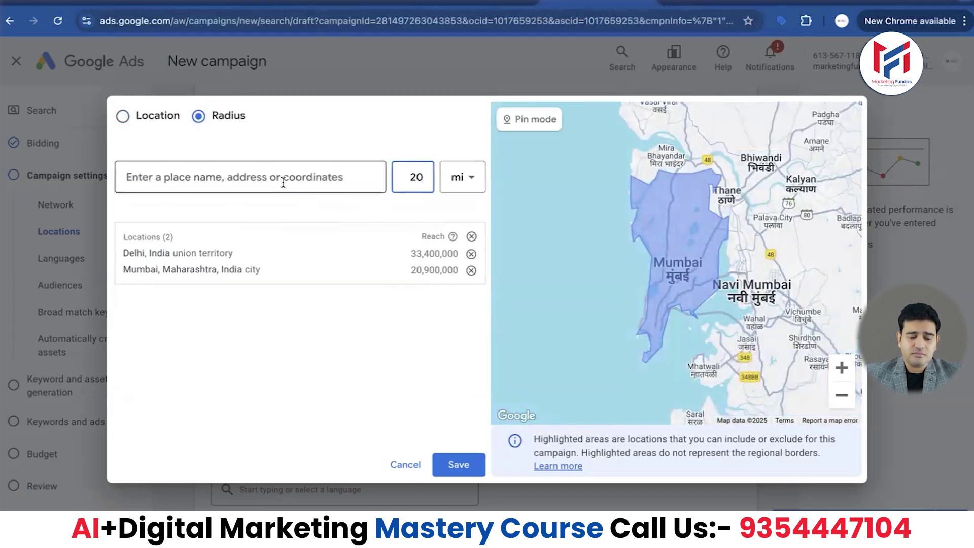
pyautogui.click(471, 255)
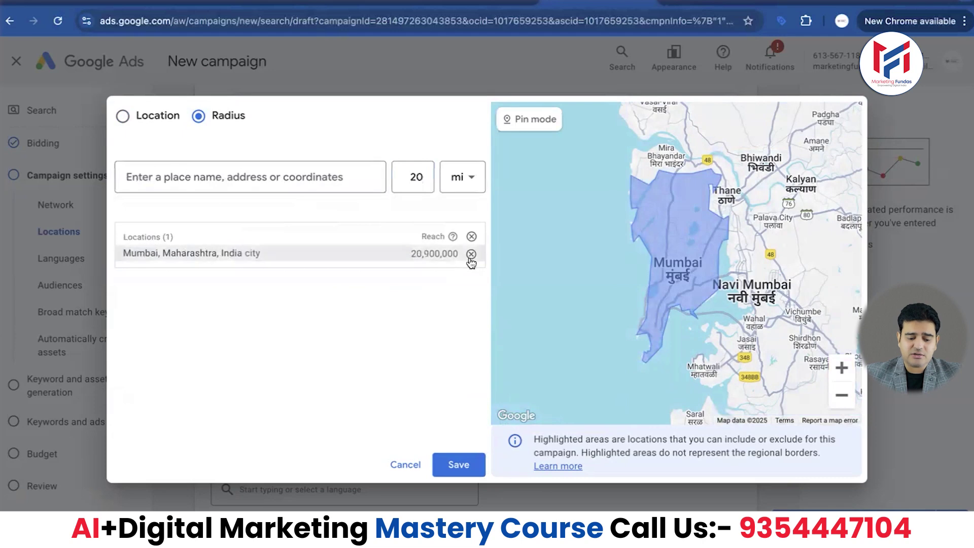
pyautogui.click(471, 255)
# Include a 20 mi radius around Delhi in the targeted locations
pyautogui.click(274, 177)
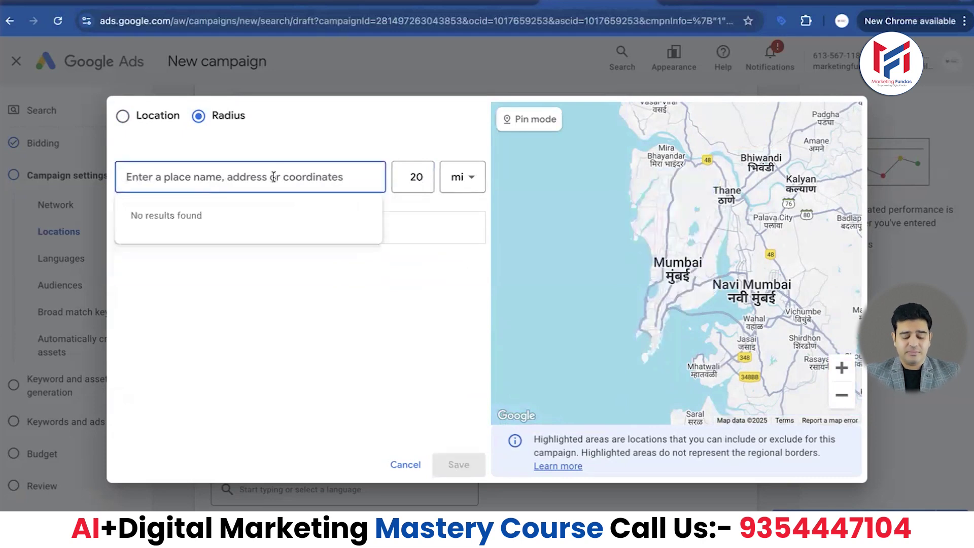
pyautogui.write('delhi')
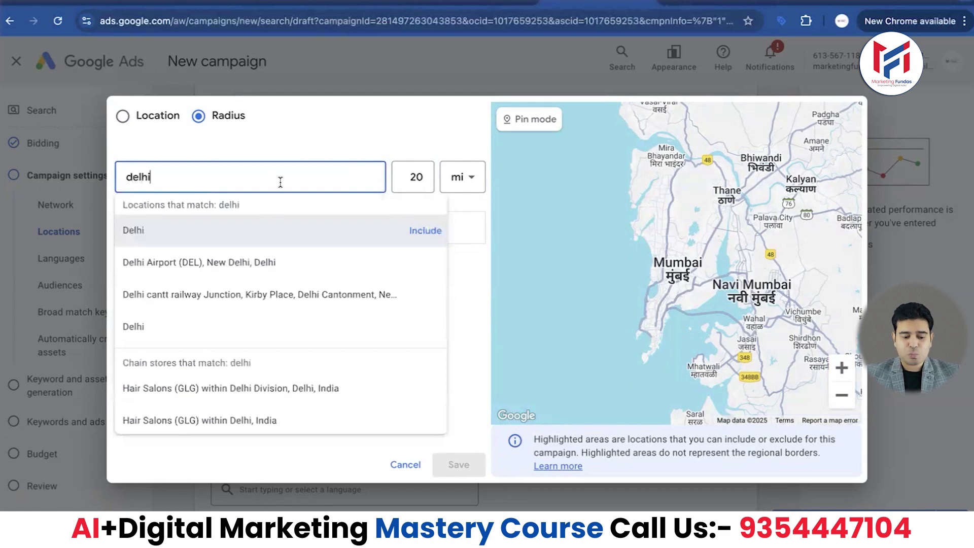
pyautogui.click(332, 230)
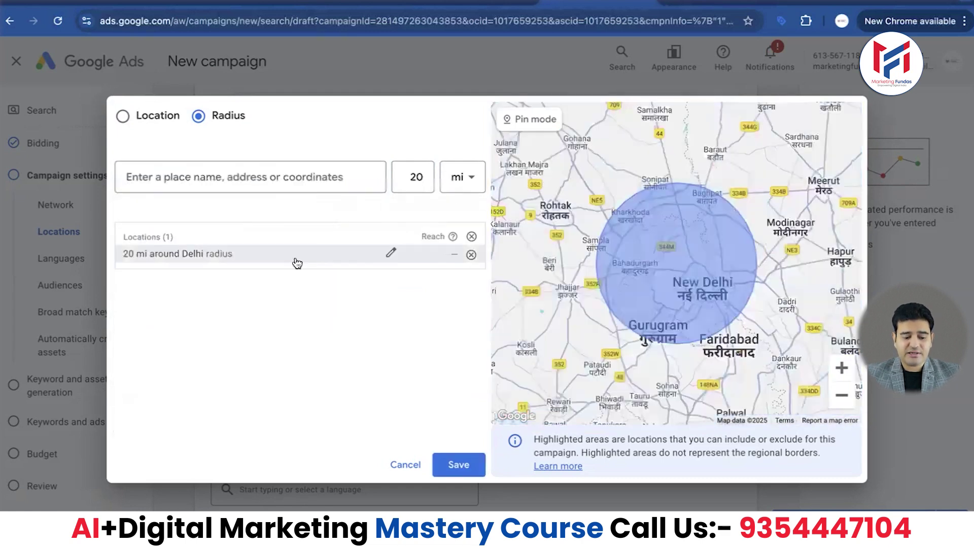
# Set the target radius around Delhi to 10 km and save the radius edit
pyautogui.click(391, 252)
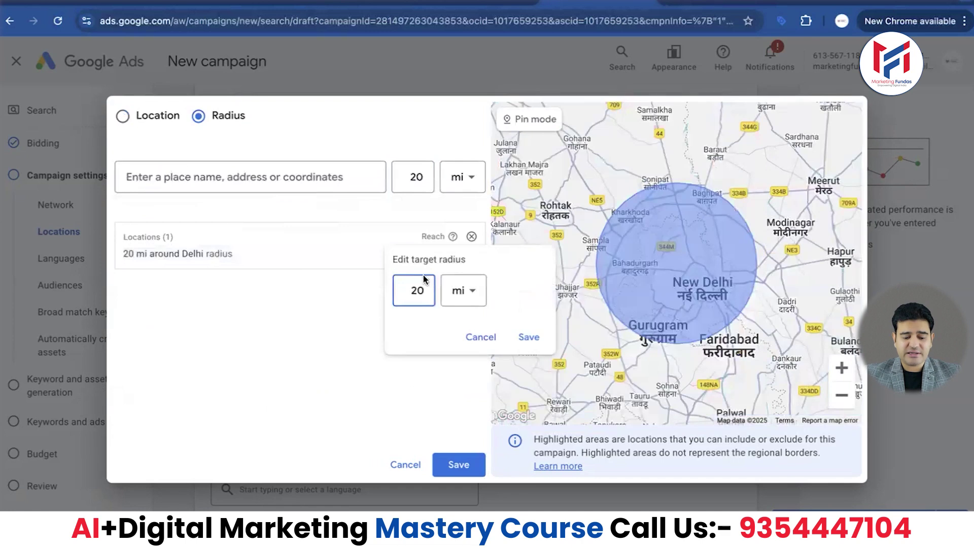
pyautogui.press('BackSpace')
pyautogui.press('BackSpace')
pyautogui.write('10')
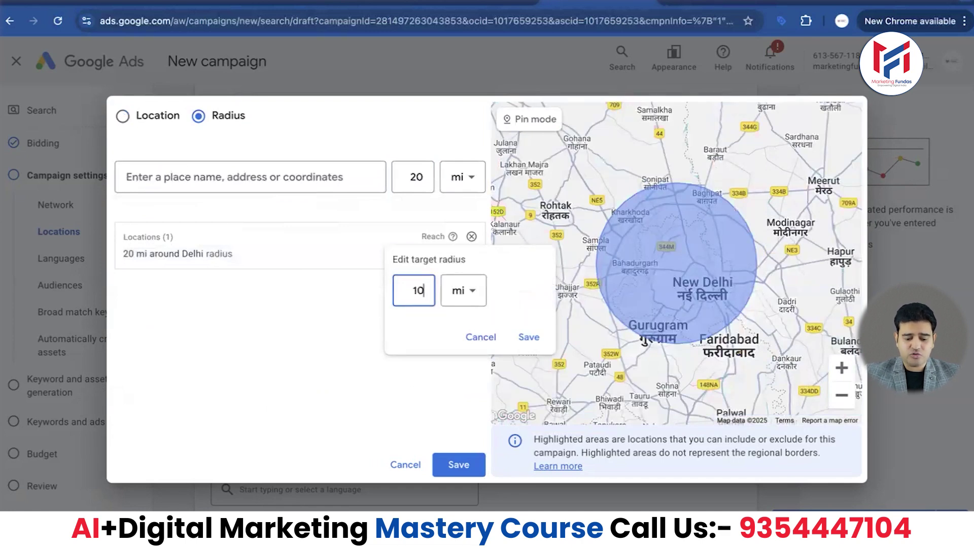
pyautogui.click(459, 290)
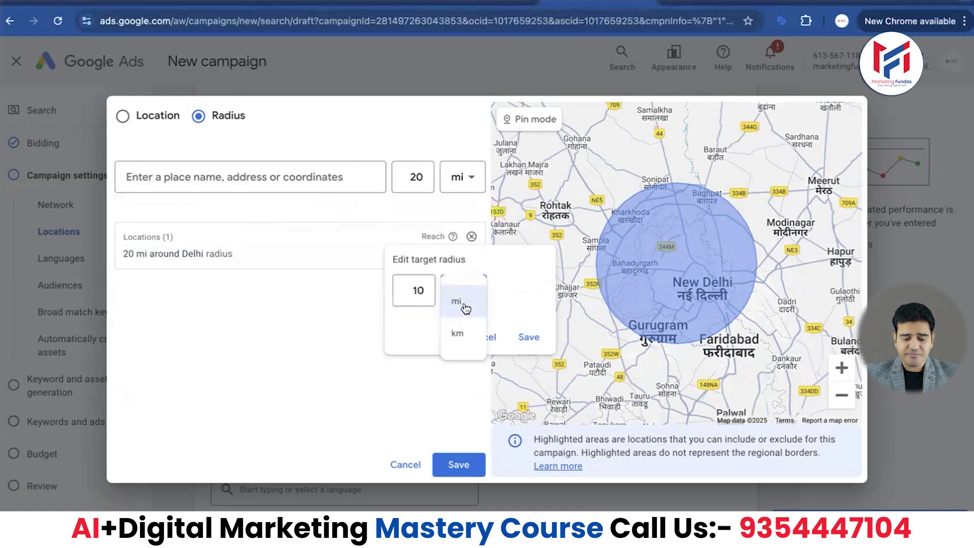
pyautogui.click(458, 333)
pyautogui.click(526, 337)
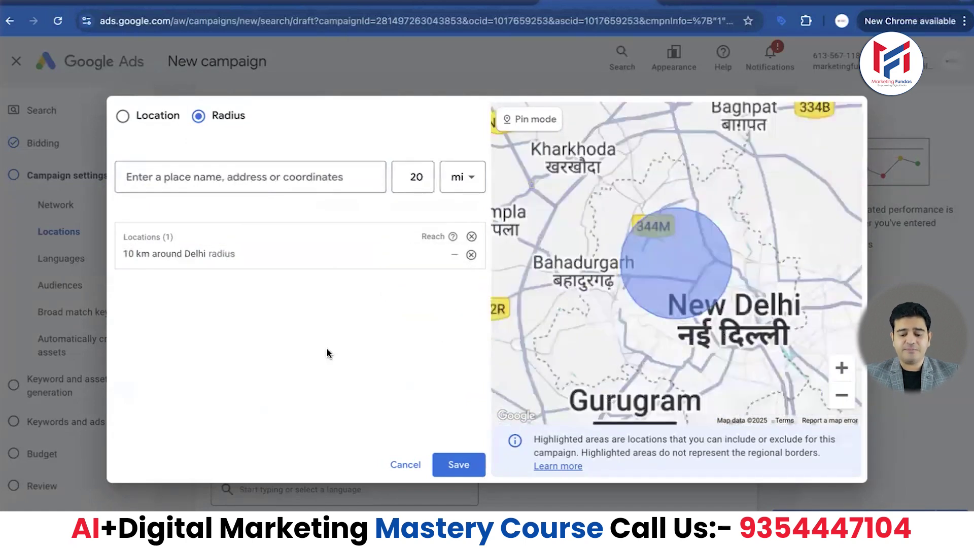
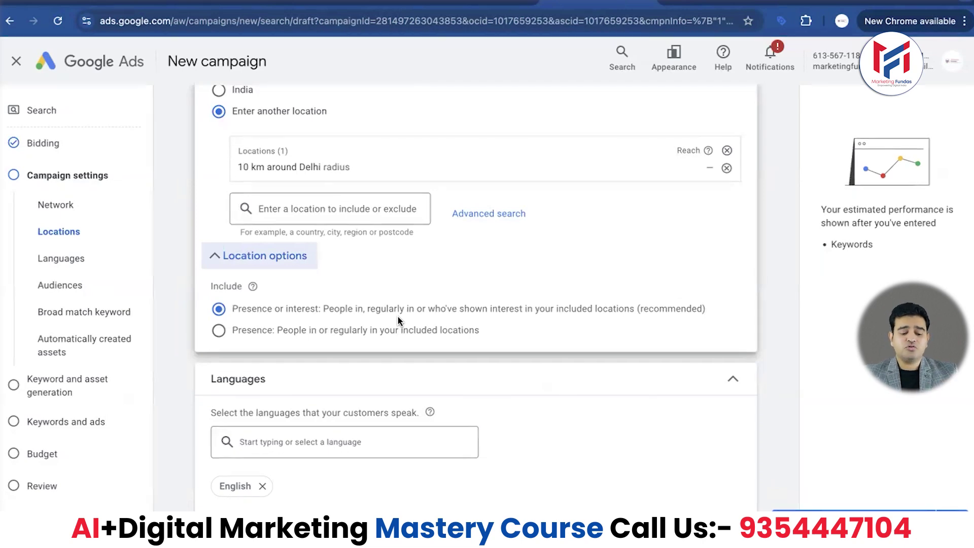
# Try the Presence option for included locations and restore Presence or interest
pyautogui.click(221, 330)
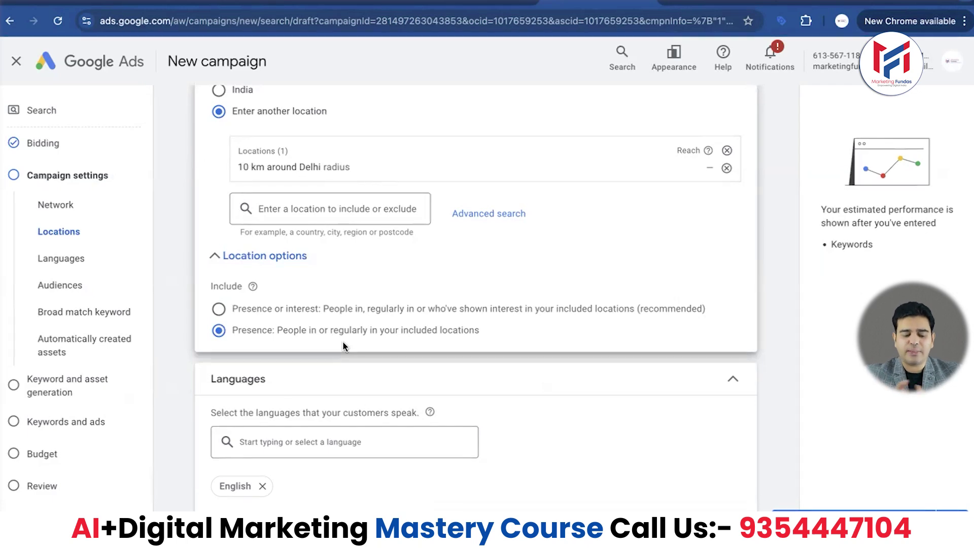
pyautogui.click(221, 312)
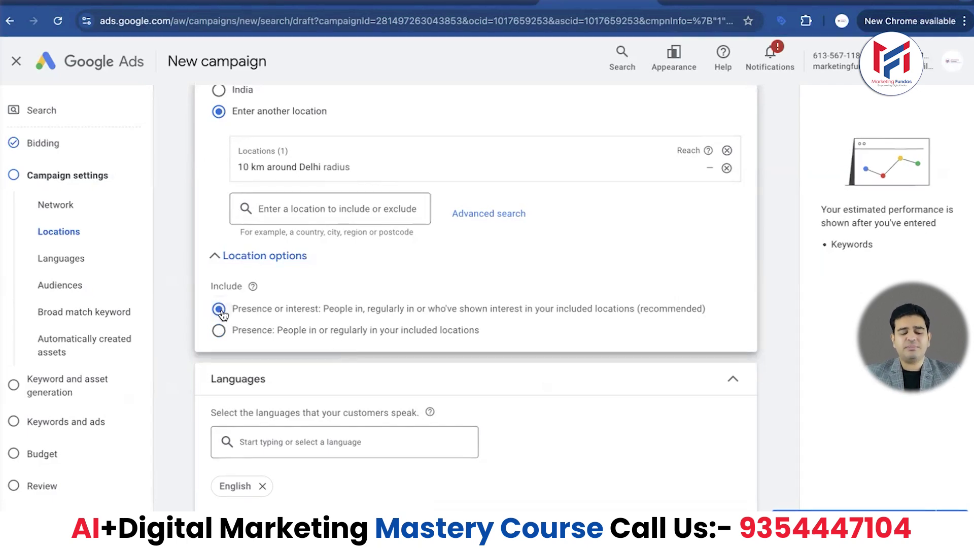
# Add Hindi to the campaign's customer languages
pyautogui.scroll(-4, 257, 367)
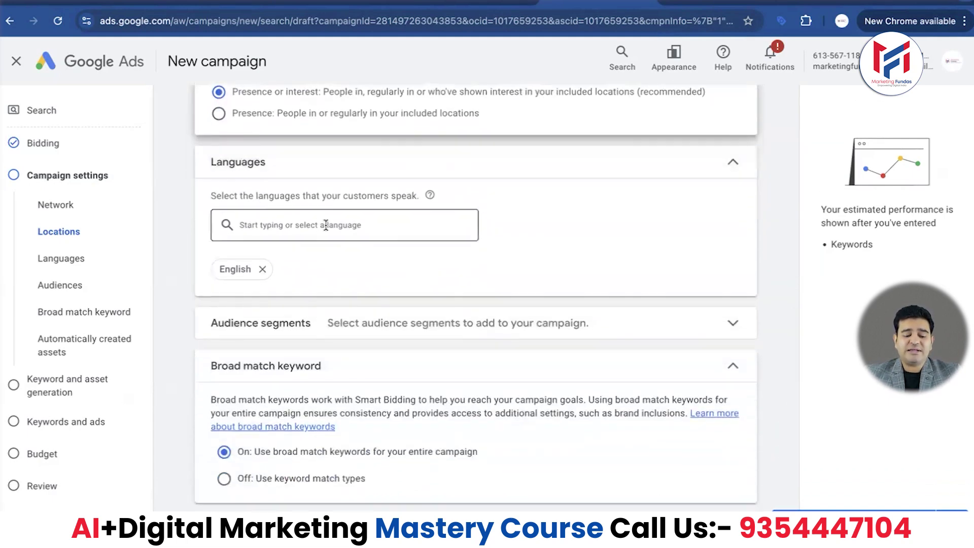
pyautogui.click(377, 227)
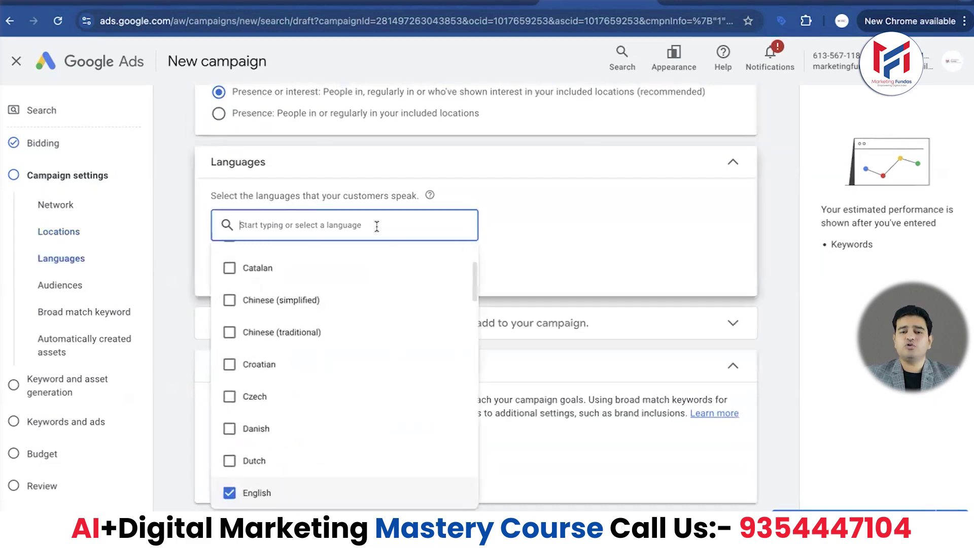
pyautogui.write('hindi')
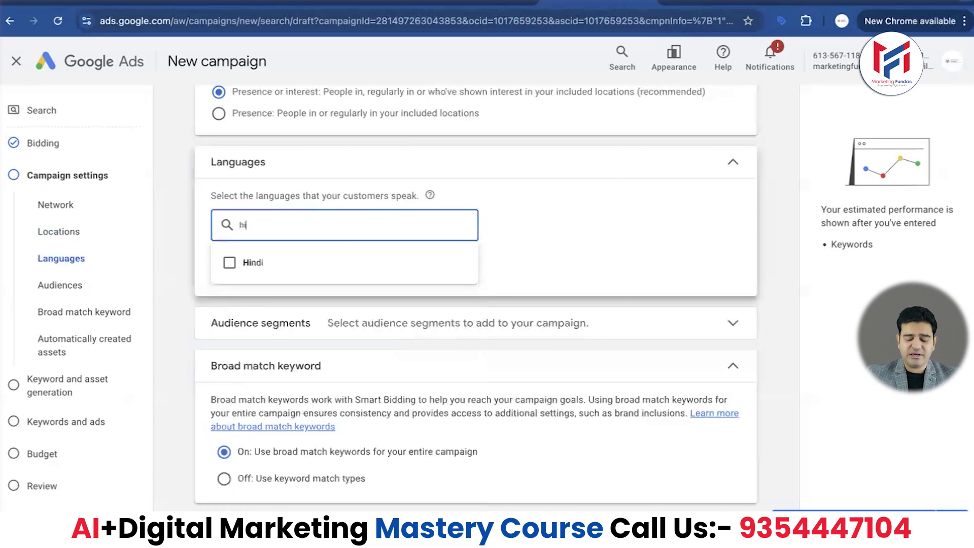
pyautogui.click(230, 263)
pyautogui.click(209, 271)
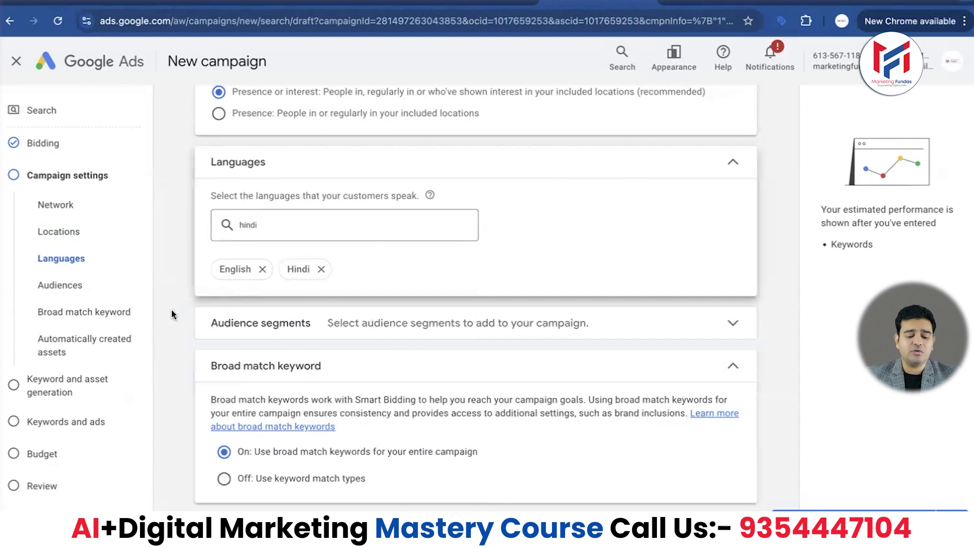
# Examine the suggested audience segments and the Targeting and Observation settings, and collapse the section without selecting any
pyautogui.scroll(-2, 172, 310)
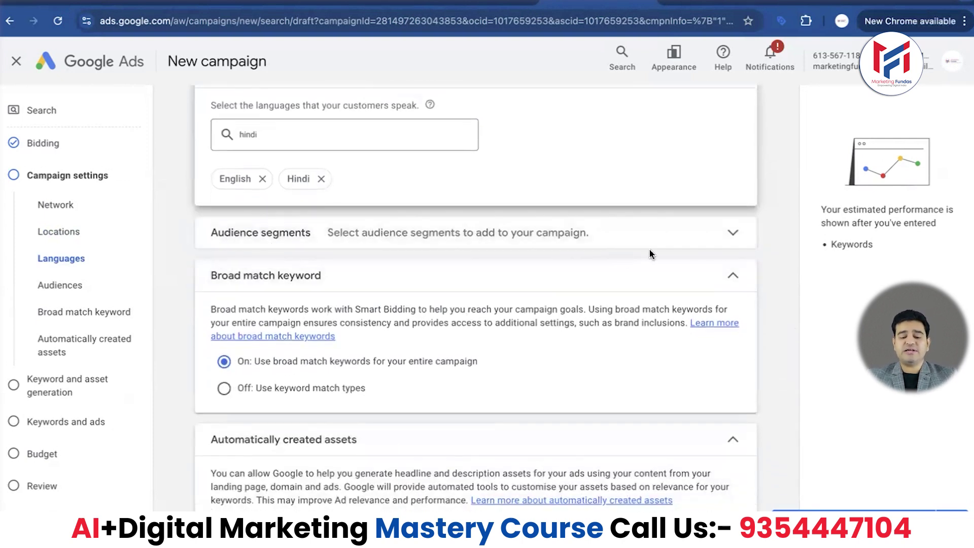
pyautogui.click(733, 235)
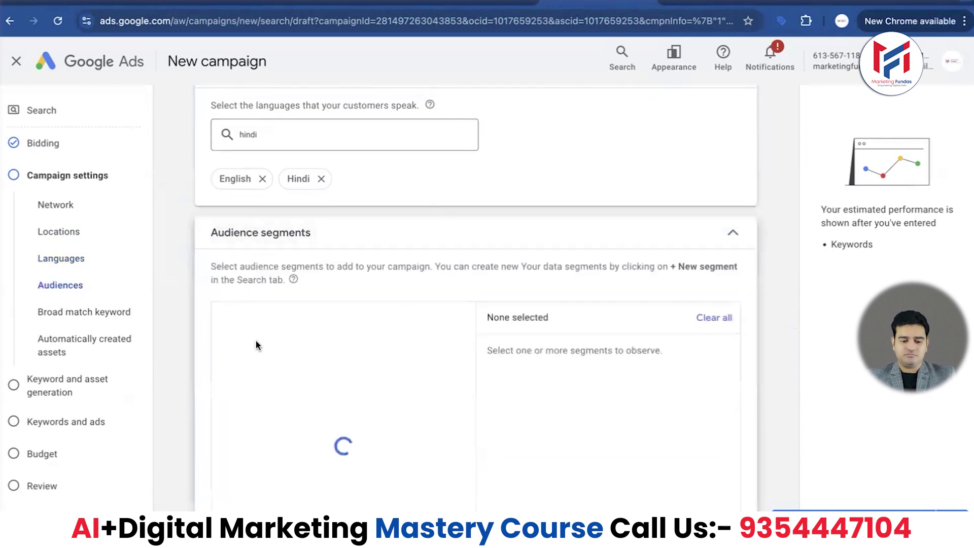
pyautogui.scroll(-2, 175, 324)
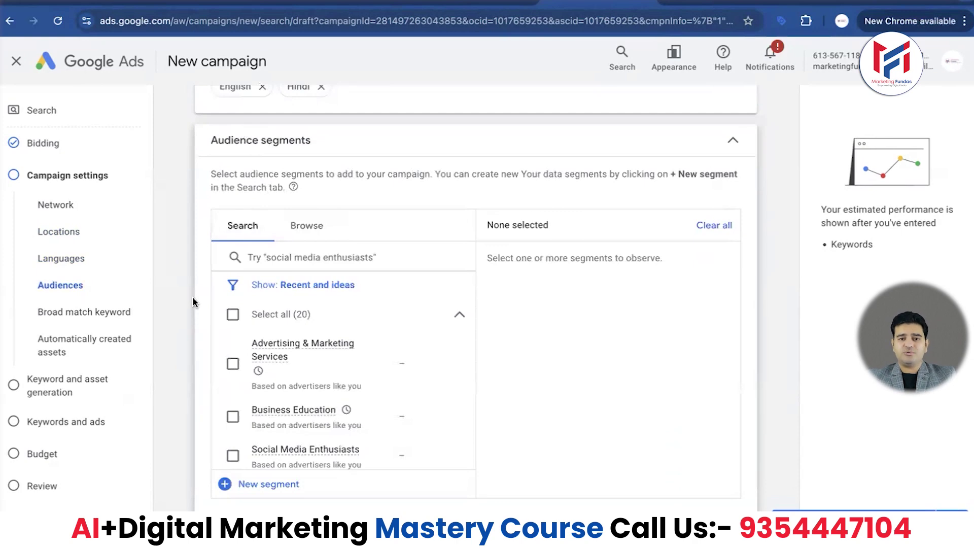
pyautogui.scroll(-4, 193, 299)
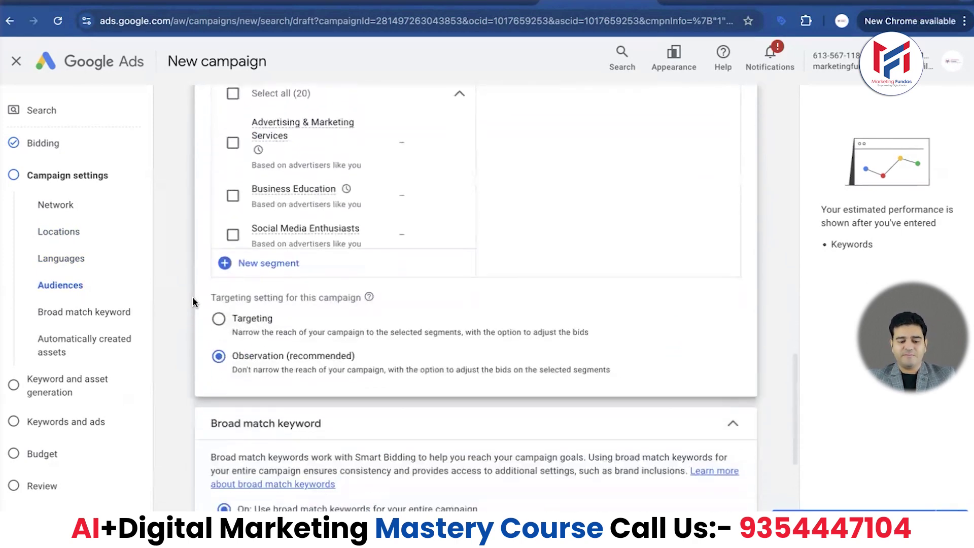
pyautogui.scroll(-1, 193, 298)
pyautogui.scroll(-1, 189, 288)
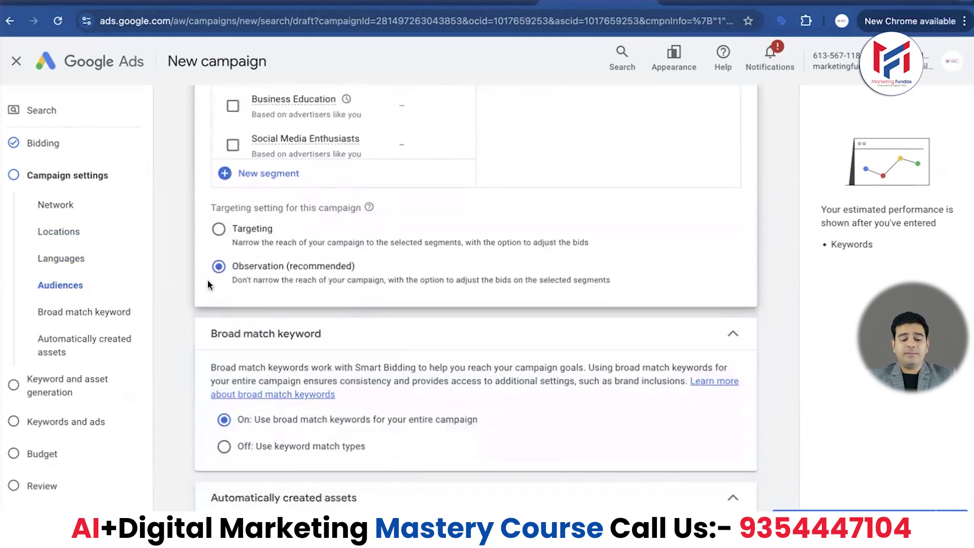
pyautogui.scroll(-1, 181, 239)
pyautogui.scroll(4, 182, 239)
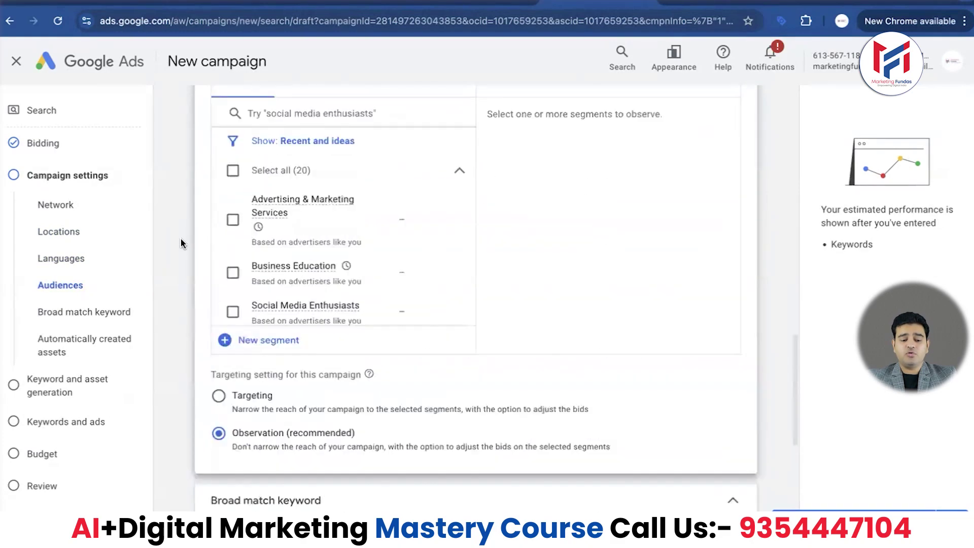
pyautogui.scroll(2, 183, 244)
pyautogui.click(732, 104)
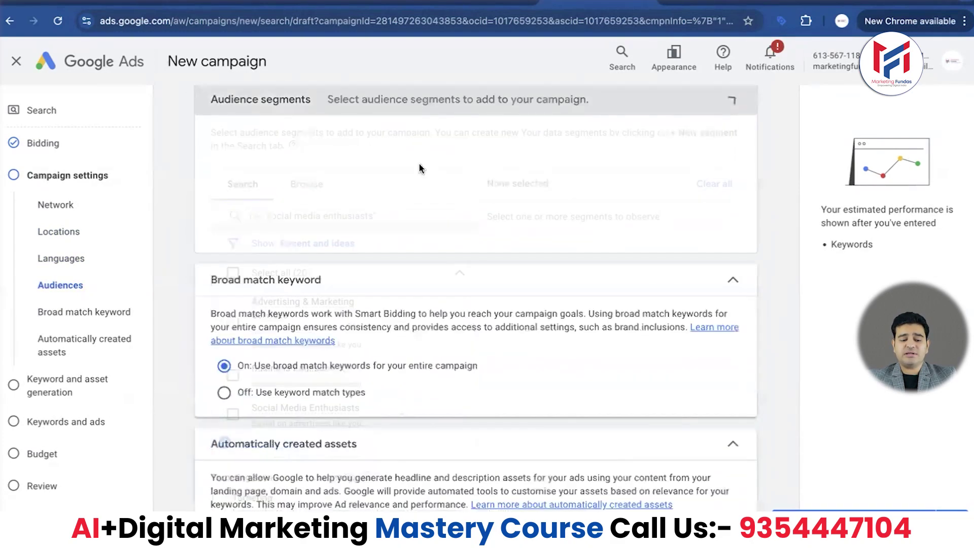
# Turn broad match keywords off for the campaign so that keyword match types are used
pyautogui.scroll(-1, 181, 276)
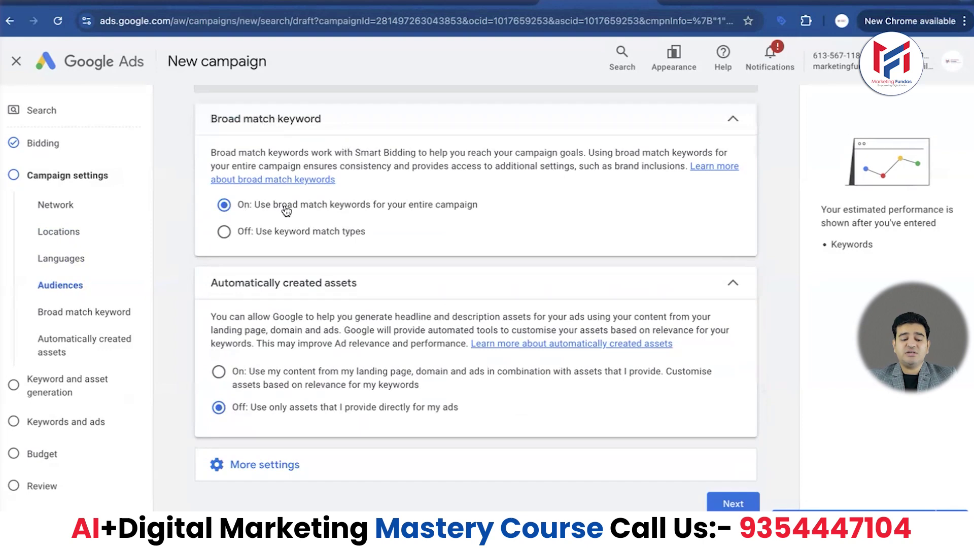
pyautogui.click(224, 232)
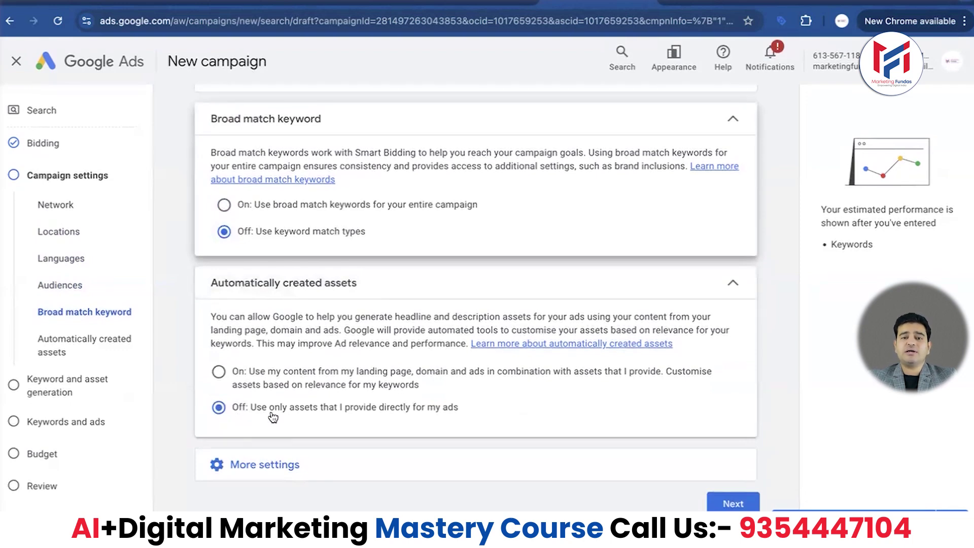
# Expand the additional campaign settings, review the ad rotation options and collapse that section
pyautogui.click(269, 471)
pyautogui.scroll(-3, 270, 474)
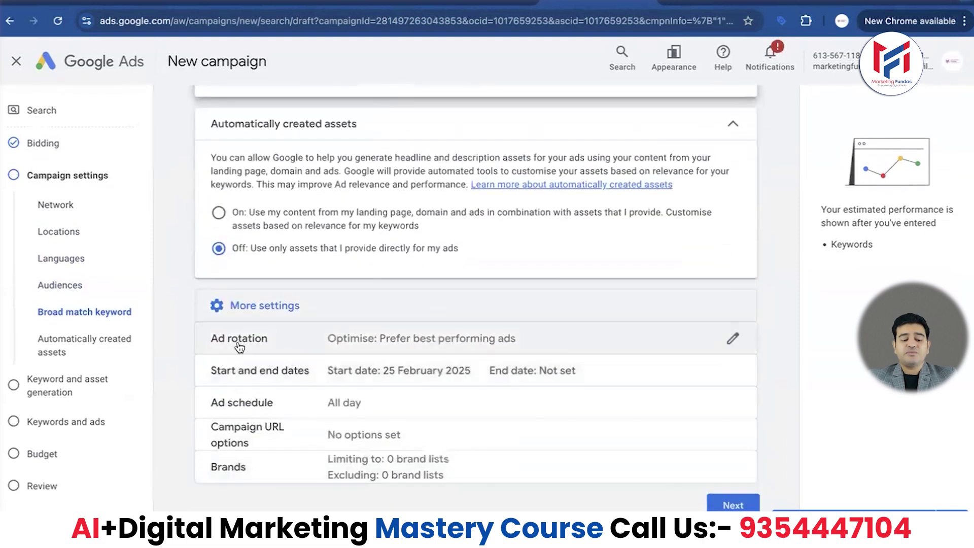
pyautogui.click(567, 344)
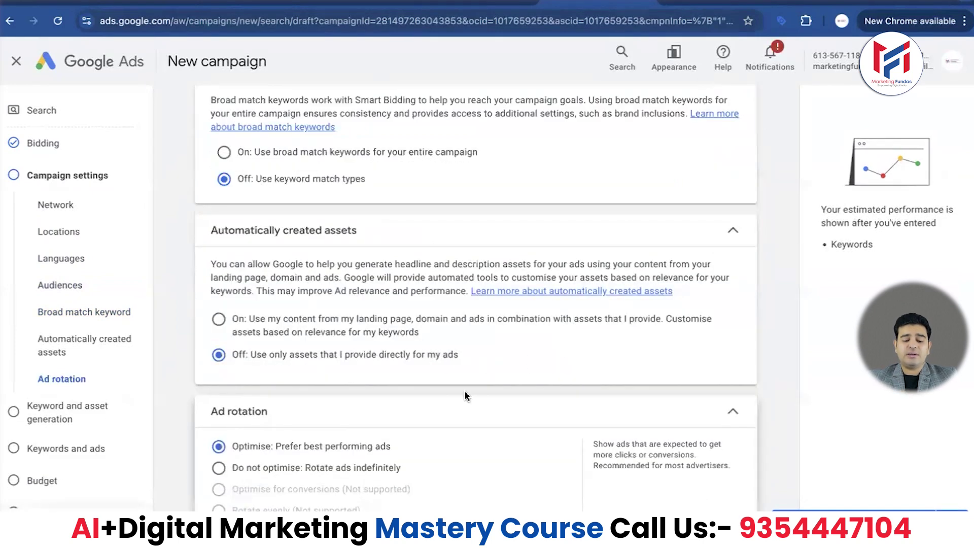
pyautogui.scroll(-2, 462, 390)
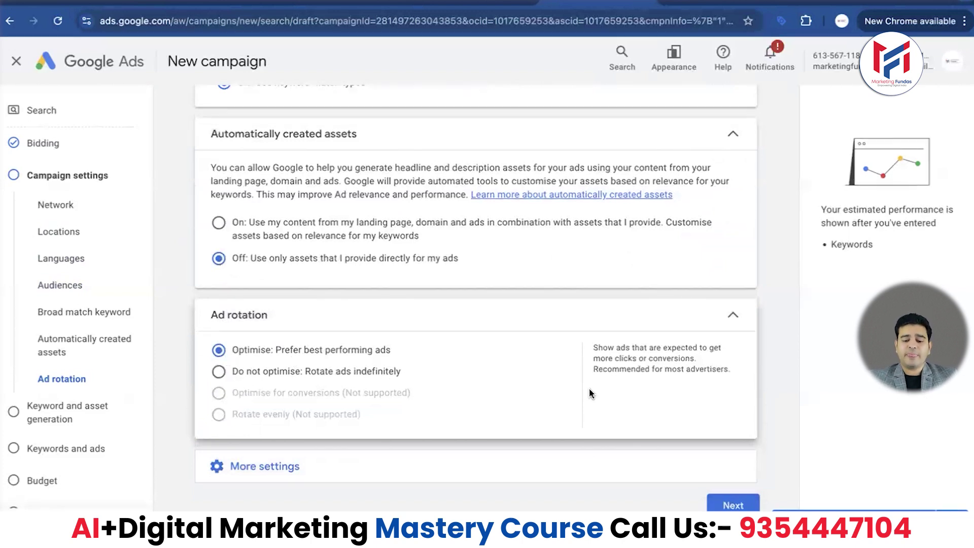
pyautogui.click(732, 315)
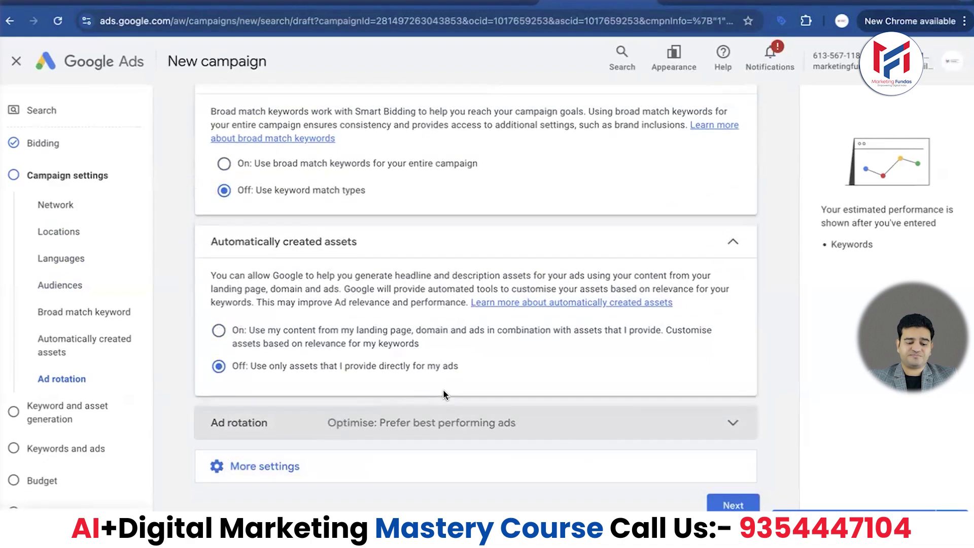
# Open the campaign's ad schedule among the additional settings and limit the ads to Mondays - Fridays
pyautogui.click(264, 466)
pyautogui.scroll(-3, 398, 380)
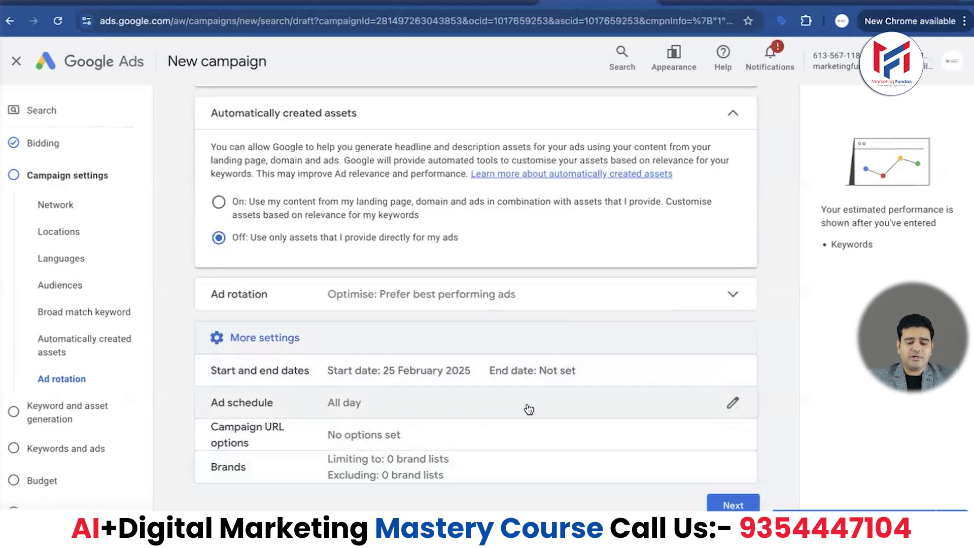
pyautogui.click(596, 404)
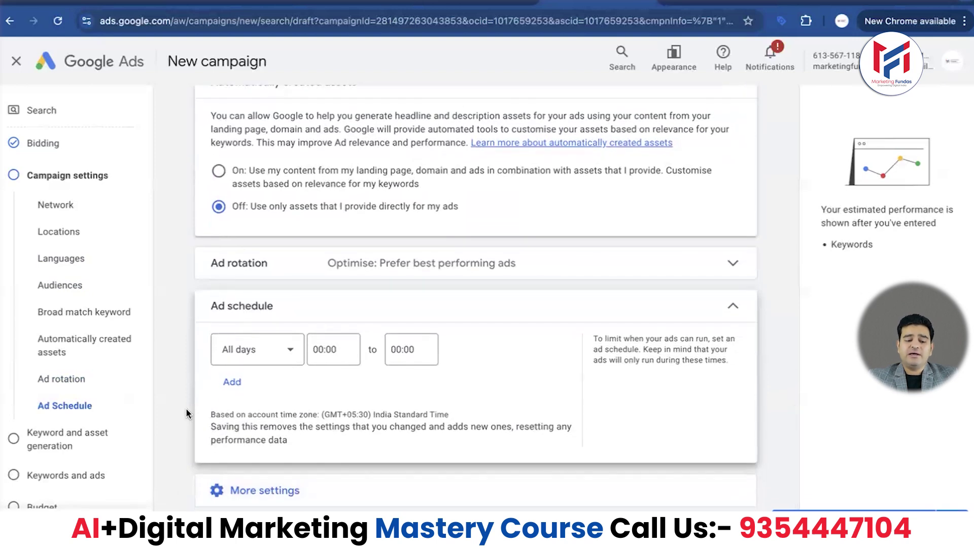
pyautogui.scroll(-1, 186, 409)
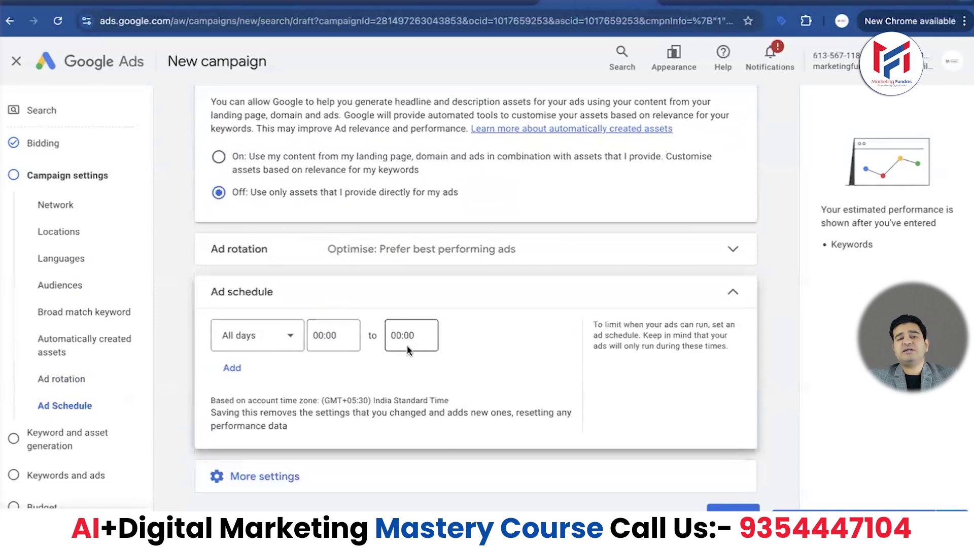
pyautogui.click(292, 337)
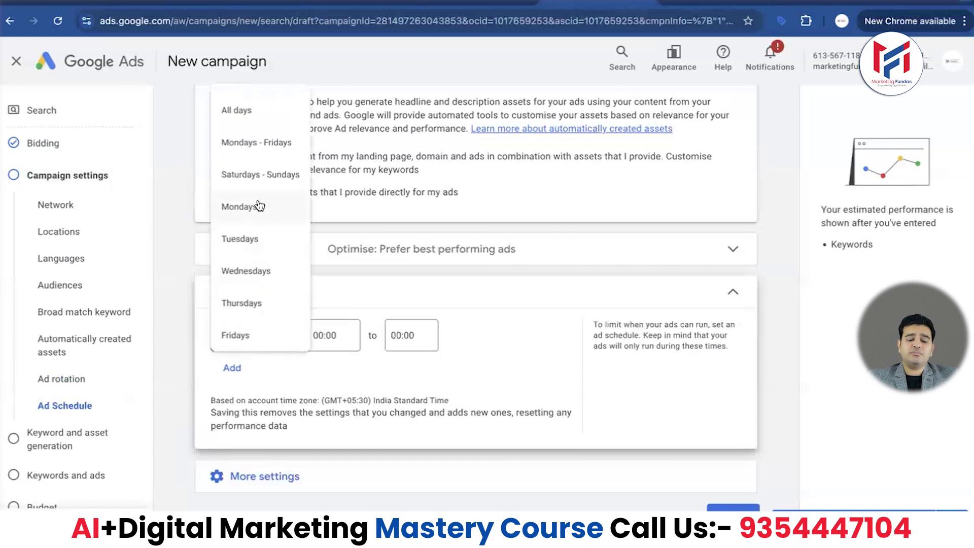
pyautogui.click(249, 145)
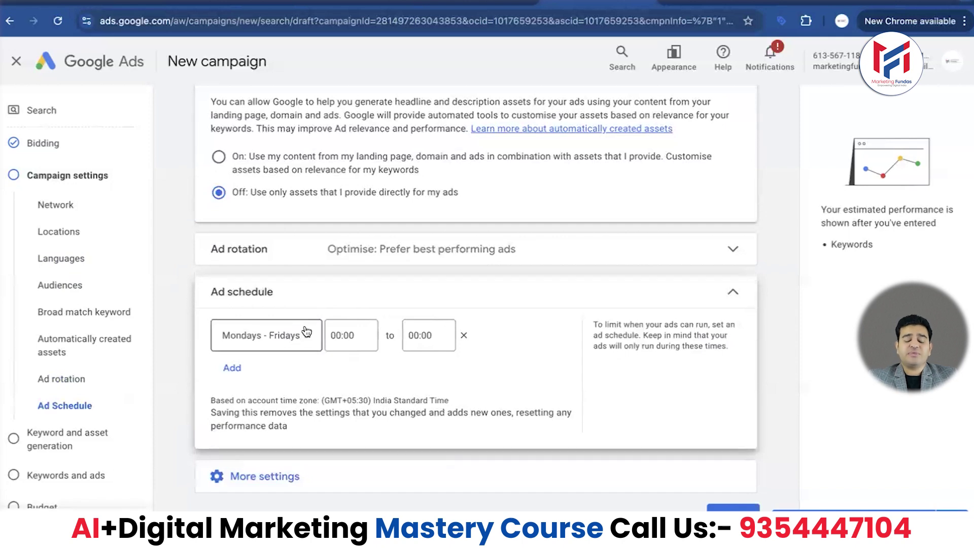
# Set the Mondays - Fridays ad schedule to run from 09:00 to 19:00
pyautogui.click(341, 336)
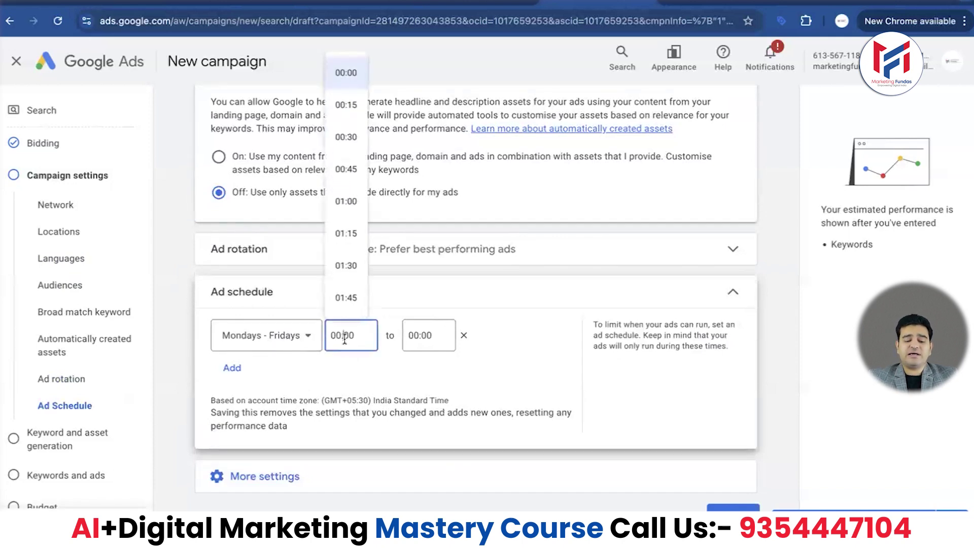
pyautogui.scroll(-6, 357, 256)
pyautogui.scroll(-10, 357, 256)
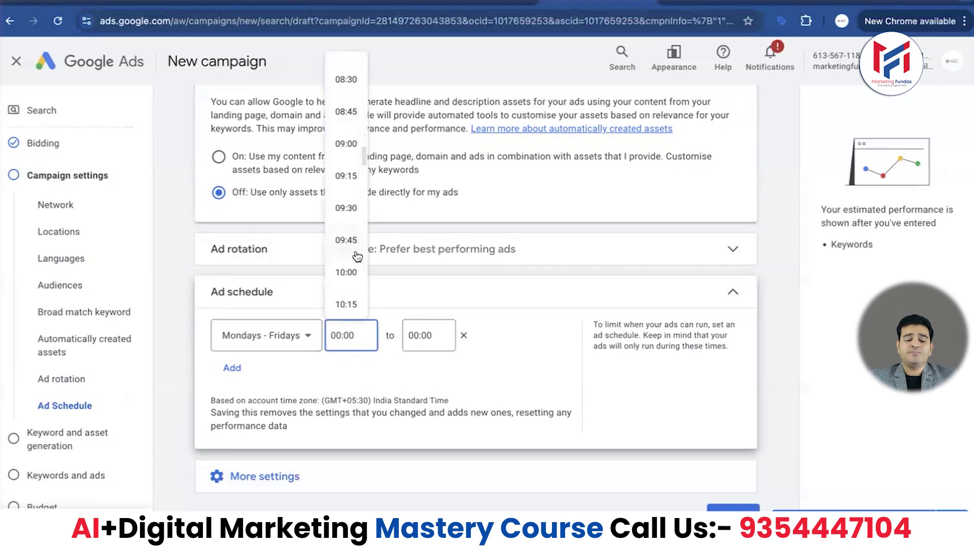
pyautogui.click(346, 144)
pyautogui.click(415, 349)
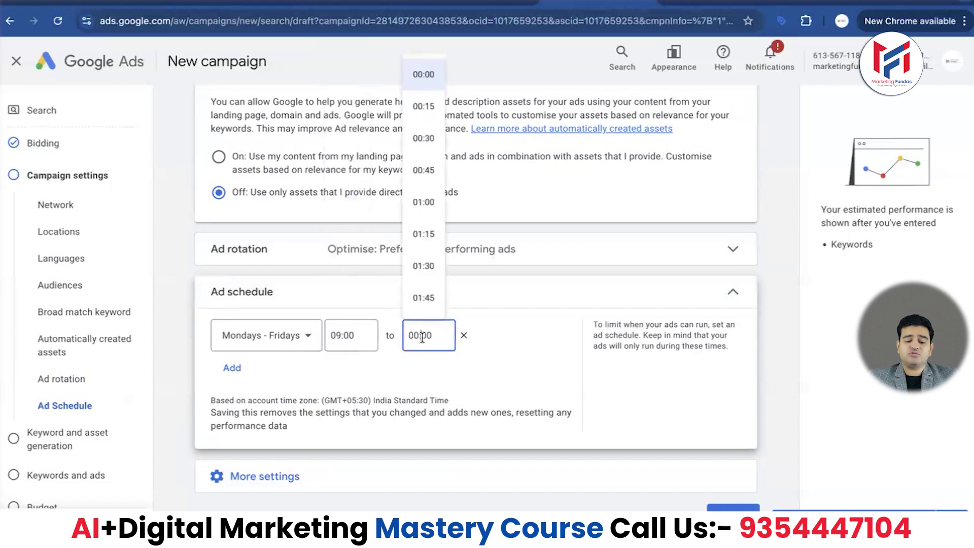
pyautogui.scroll(-20, 427, 279)
pyautogui.scroll(-12, 427, 284)
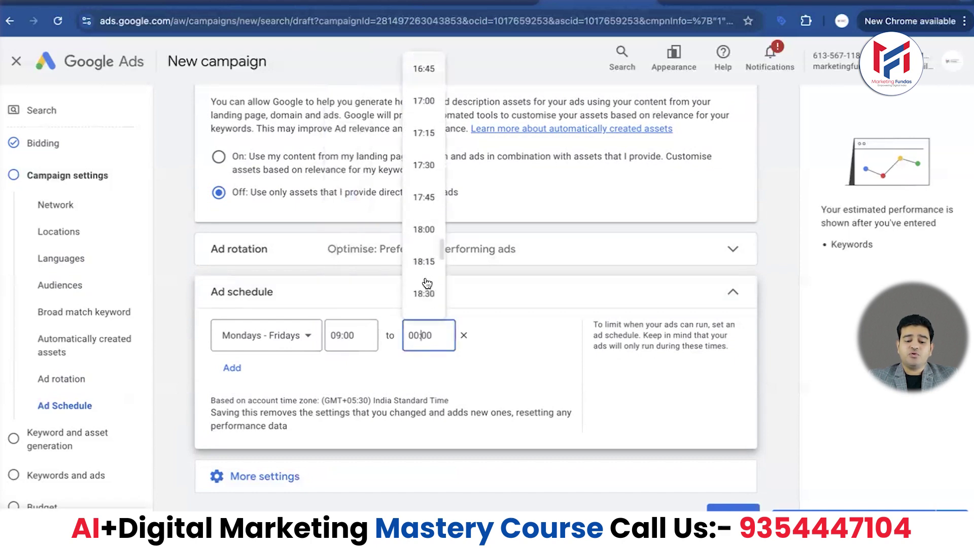
pyautogui.click(424, 192)
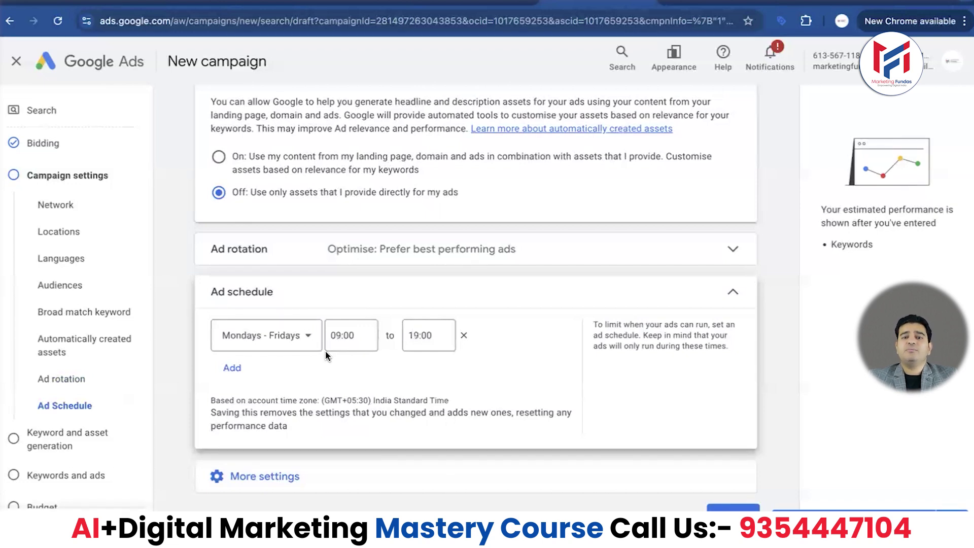
# Expand the remaining additional campaign settings for review and proceed to the keyword and asset generation stage
pyautogui.scroll(-1, 304, 396)
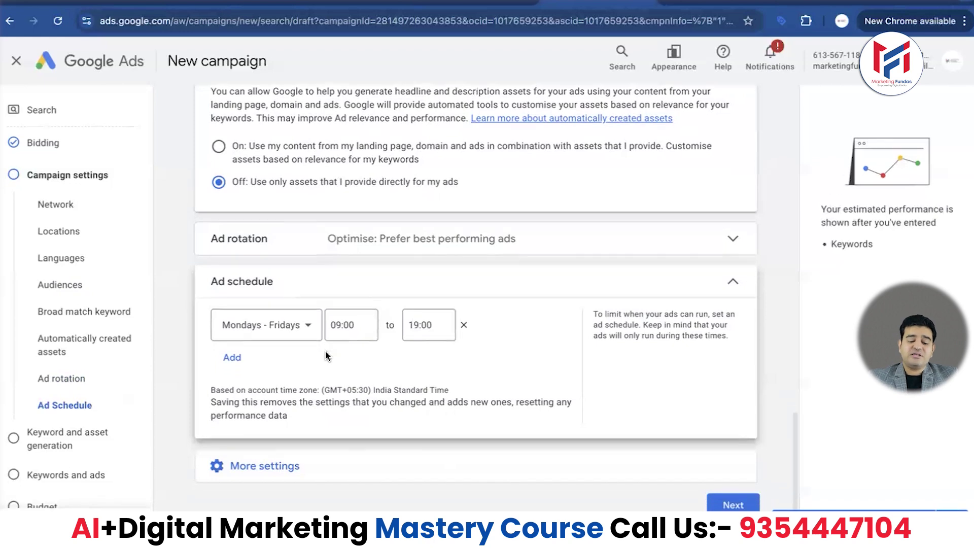
pyautogui.click(264, 465)
pyautogui.scroll(-1, 268, 469)
pyautogui.scroll(-1, 267, 471)
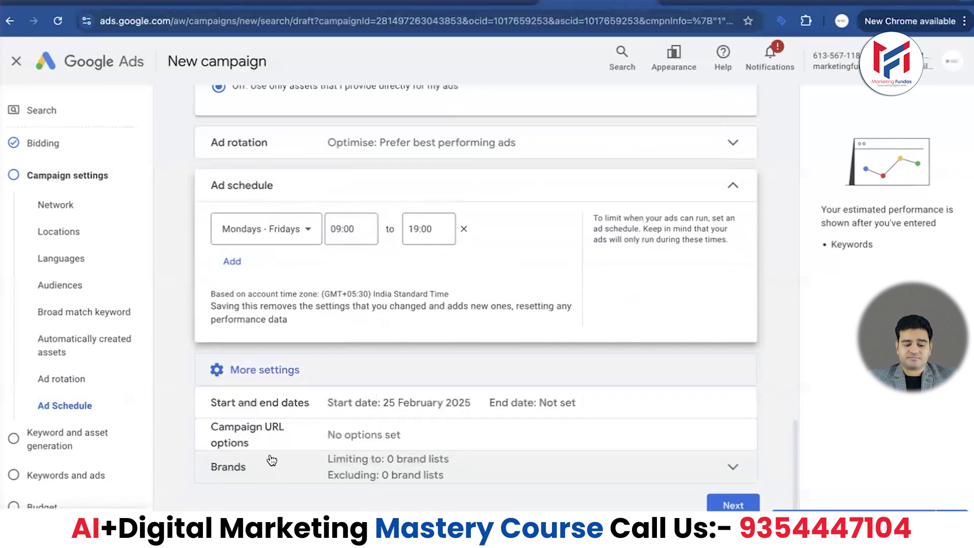
pyautogui.click(726, 504)
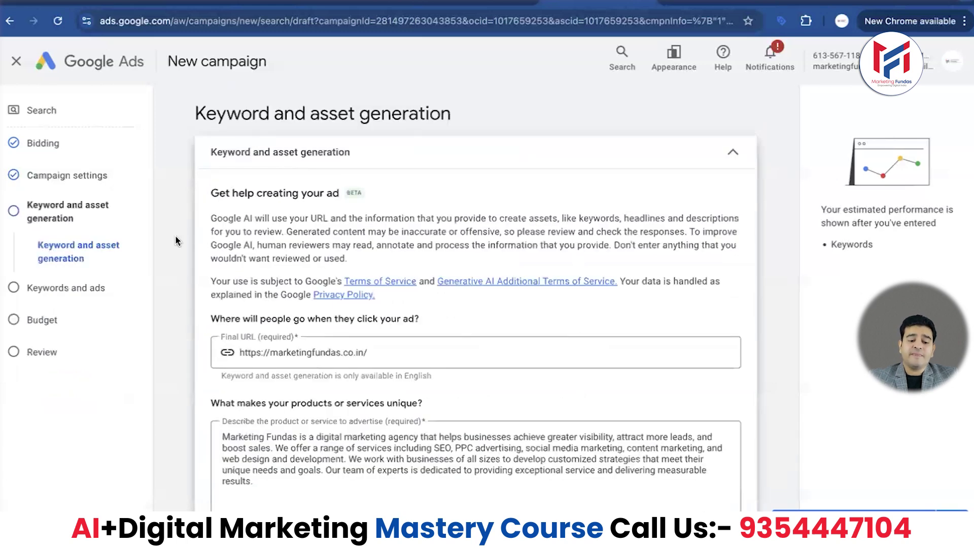
# Skip the AI keyword and asset generation and close the chat assistant on the keywords and ads page
pyautogui.scroll(-2, 175, 236)
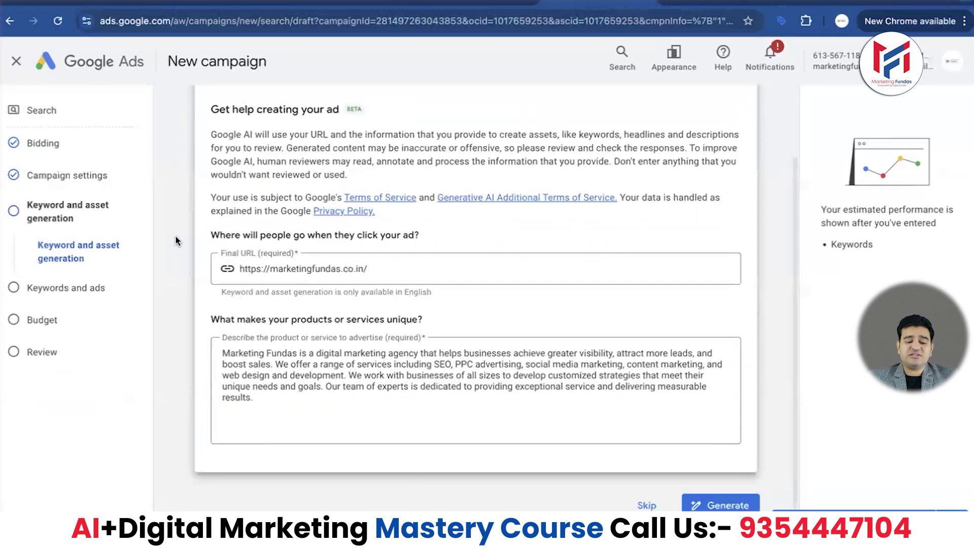
pyautogui.click(645, 505)
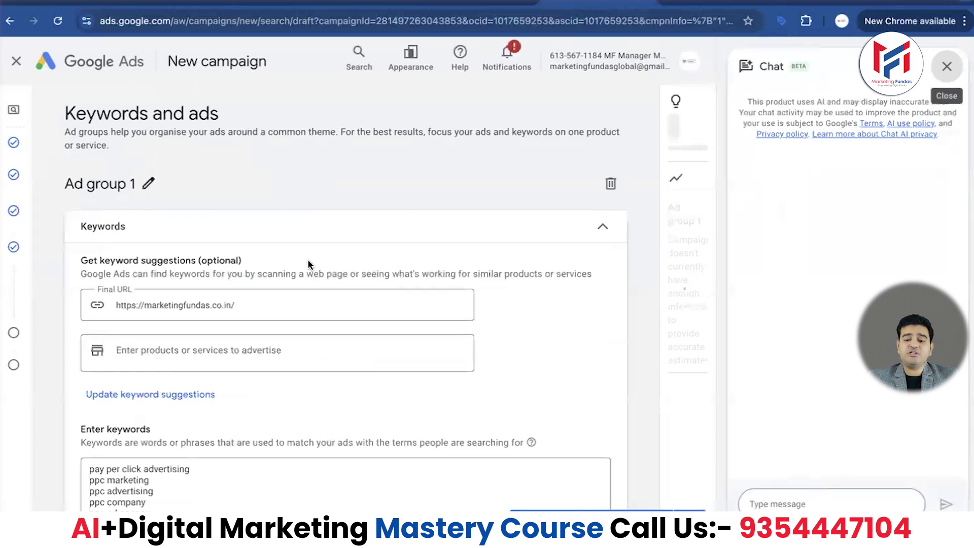
pyautogui.click(946, 67)
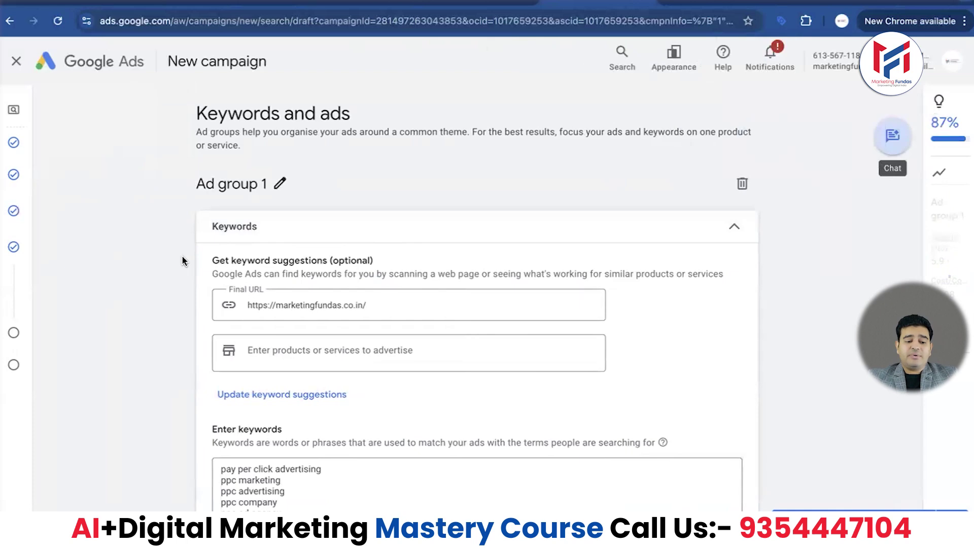
# Rename the ad group as "digital marketing course"
pyautogui.scroll(-1, 180, 218)
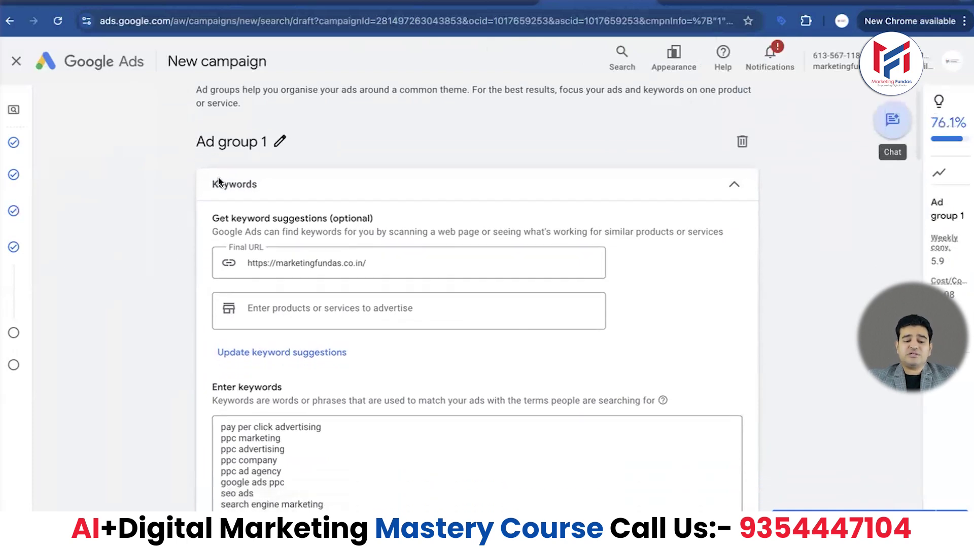
pyautogui.click(281, 142)
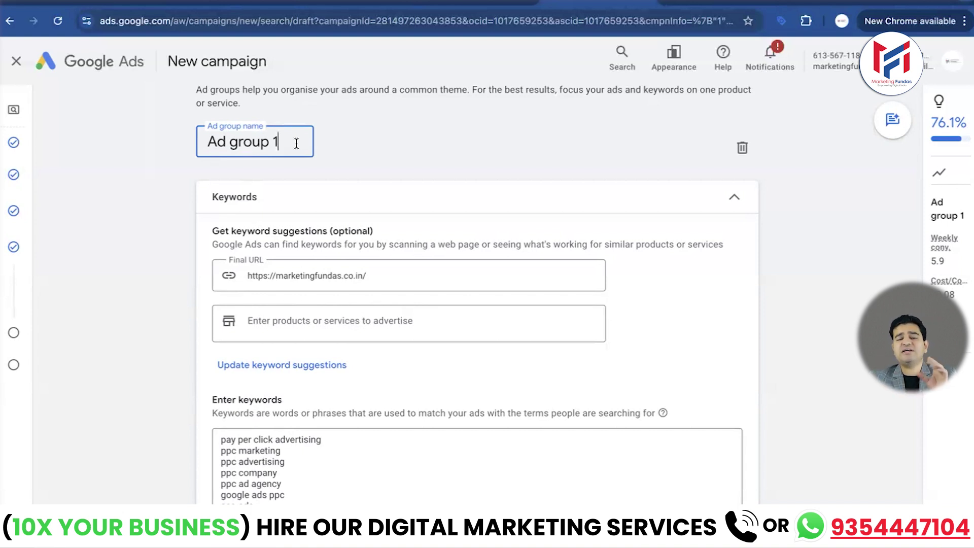
pyautogui.press('BackSpace')
pyautogui.press('BackSpace')
pyautogui.press('BackSpace')
pyautogui.press('BackSpace')
pyautogui.press('BackSpace')
pyautogui.press('BackSpace')
pyautogui.press('BackSpace')
pyautogui.press('BackSpace')
pyautogui.press('BackSpace')
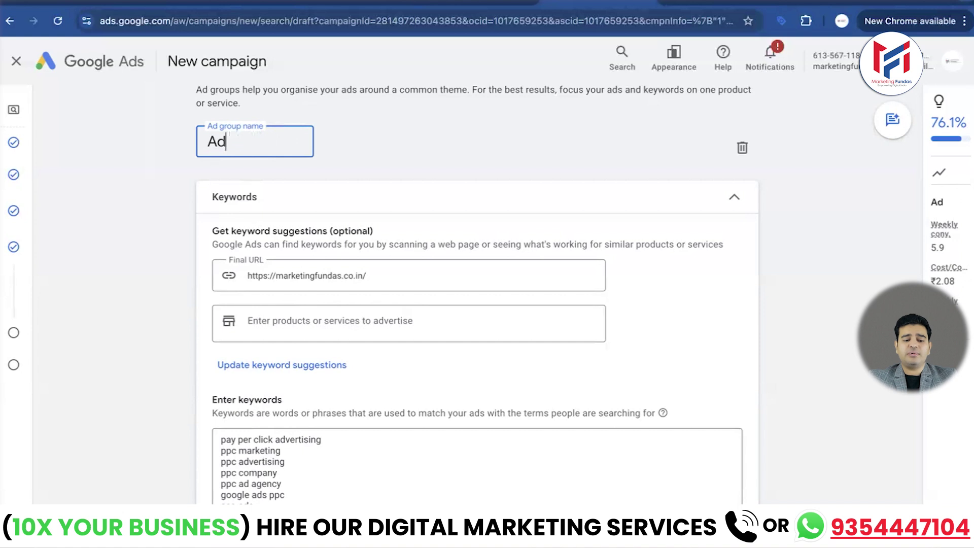
pyautogui.write('digi')
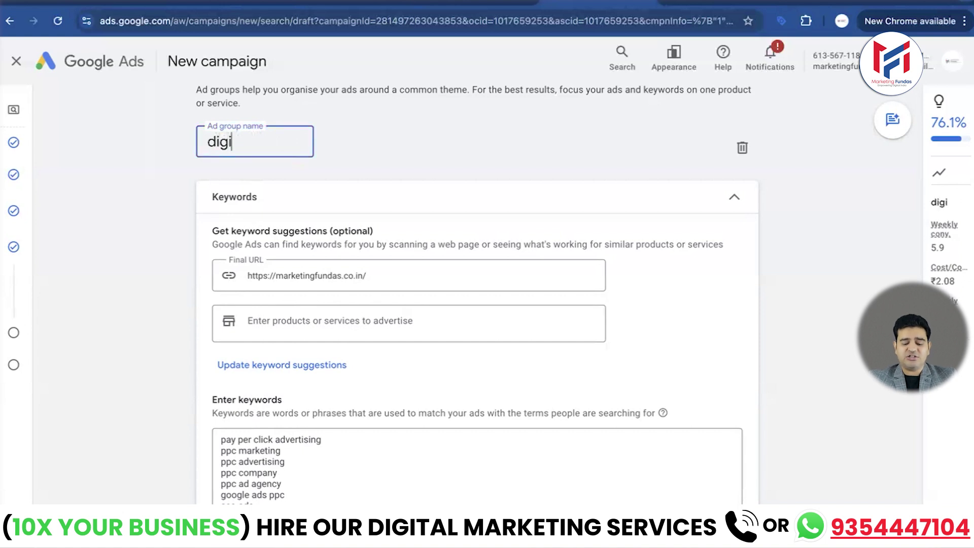
pyautogui.write('tal mark')
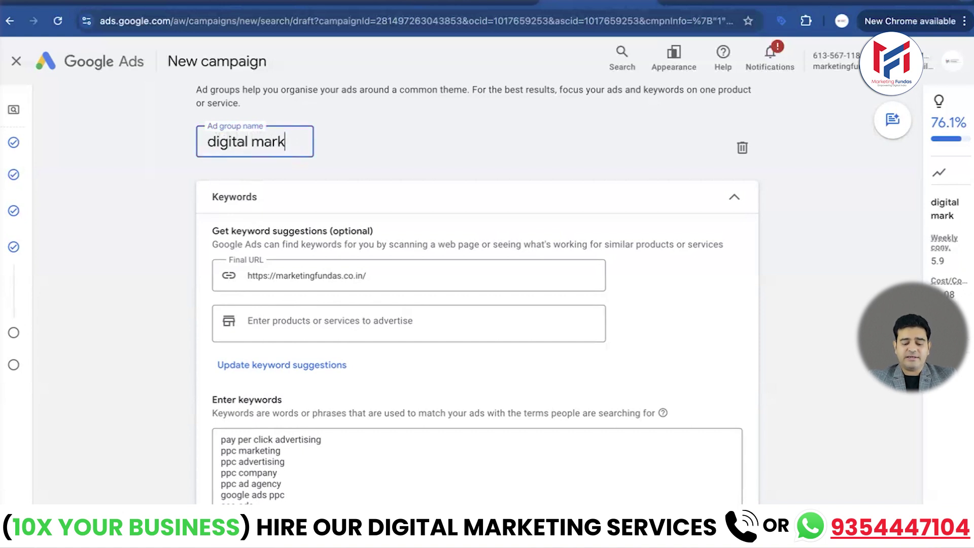
pyautogui.write('eting')
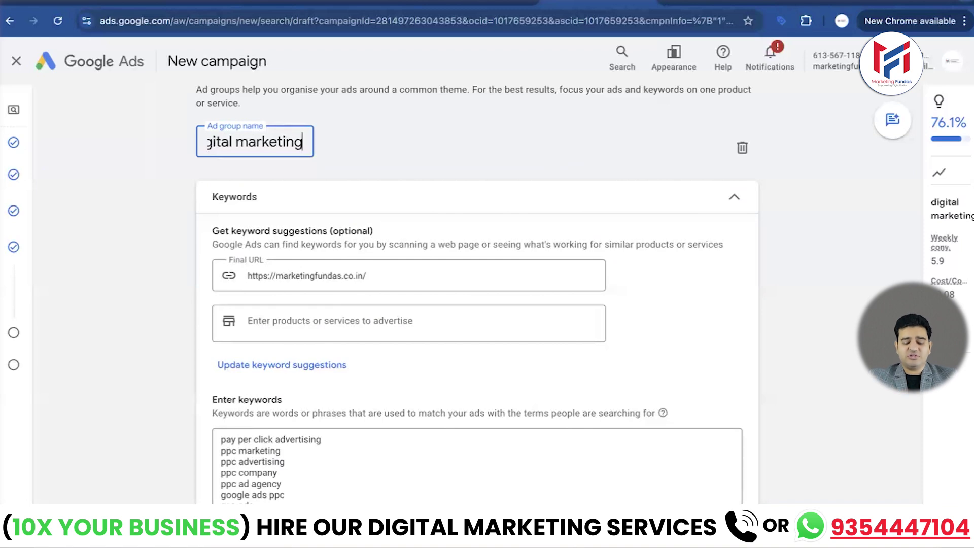
pyautogui.write('course')
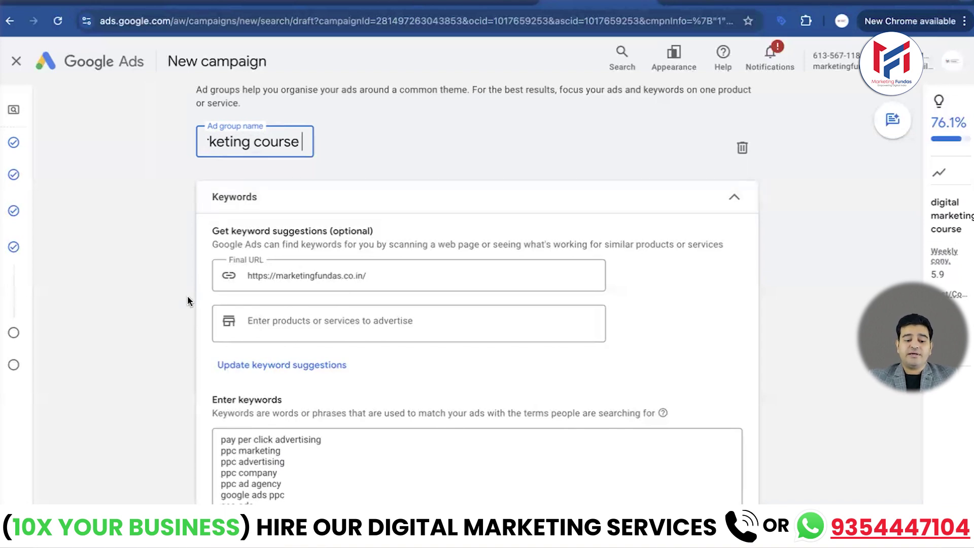
# Delete all the suggested keywords from the ad group's keyword list
pyautogui.scroll(-1, 187, 301)
pyautogui.scroll(-2, 188, 301)
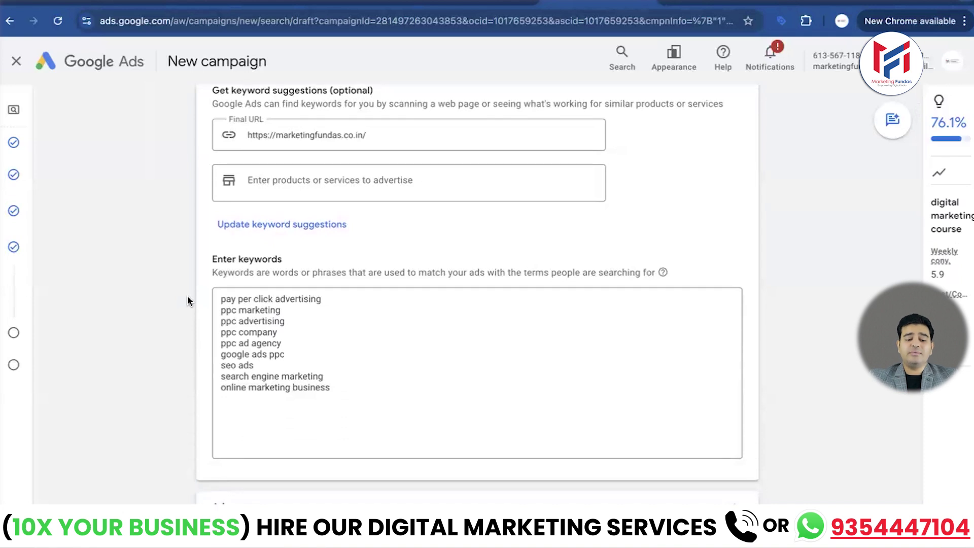
pyautogui.click(331, 389)
pyautogui.moveTo(331, 389); pyautogui.dragTo(226, 294)
pyautogui.press('BackSpace')
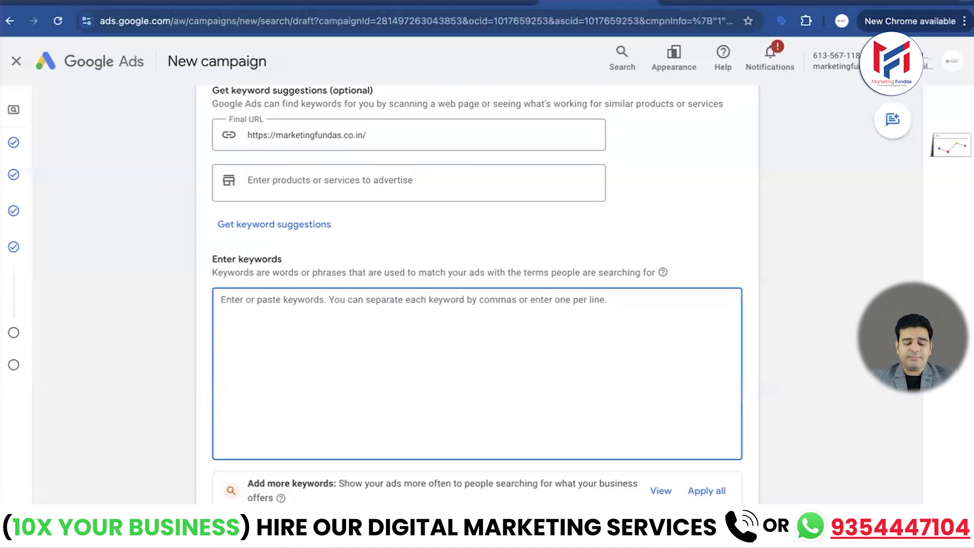
# Enter "digital marketing course" and "best online course for digital marketing" as the ad group's keywords, one per line
pyautogui.write('digital marketing ')
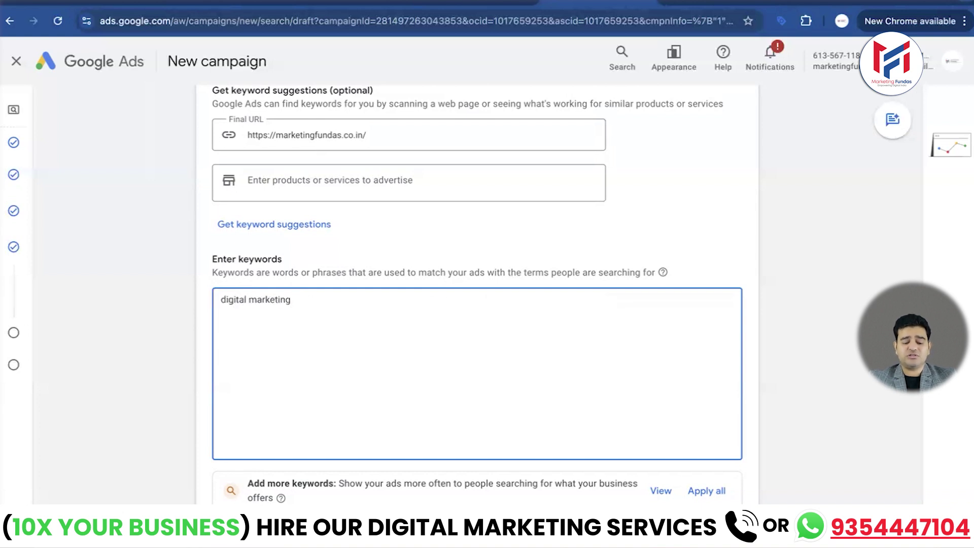
pyautogui.write('cour')
pyautogui.write('se')
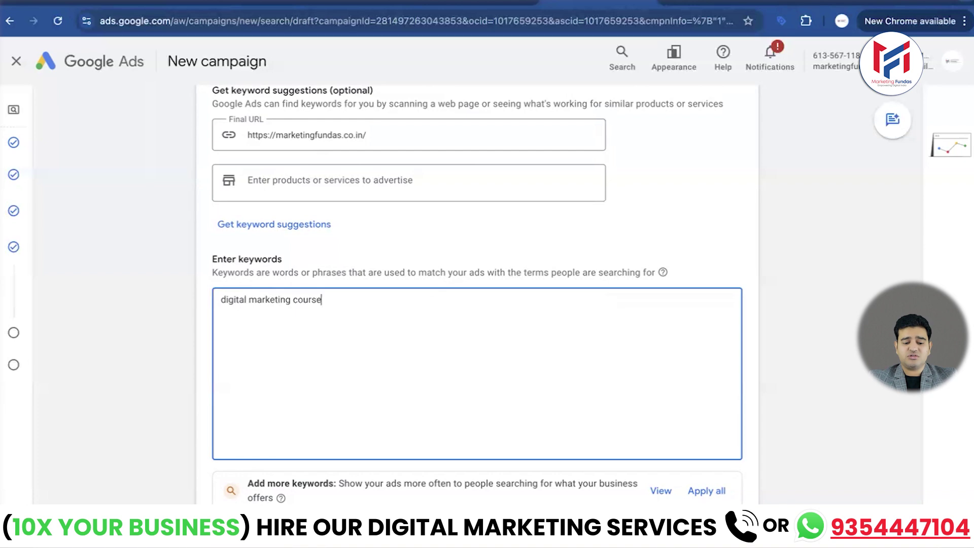
pyautogui.press('Return')
pyautogui.write('best on')
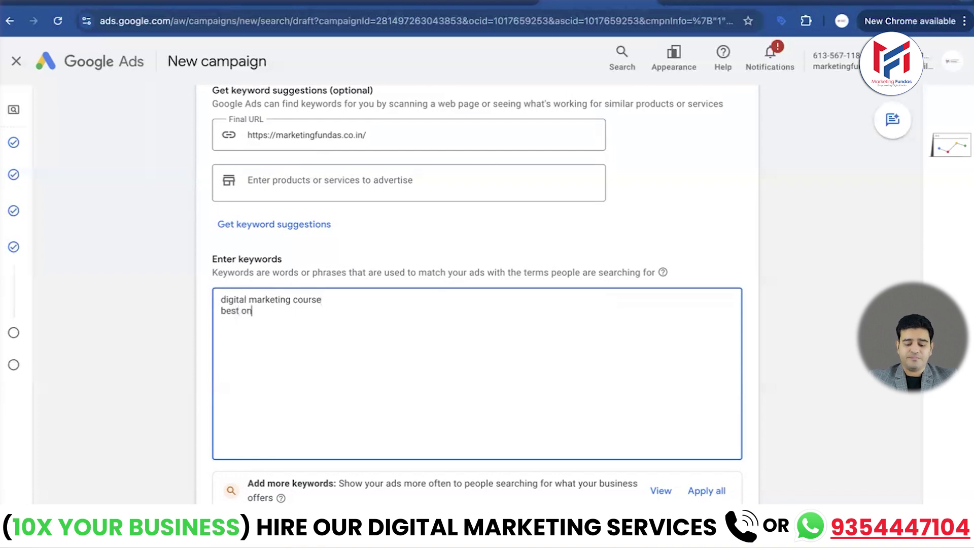
pyautogui.write('line course f')
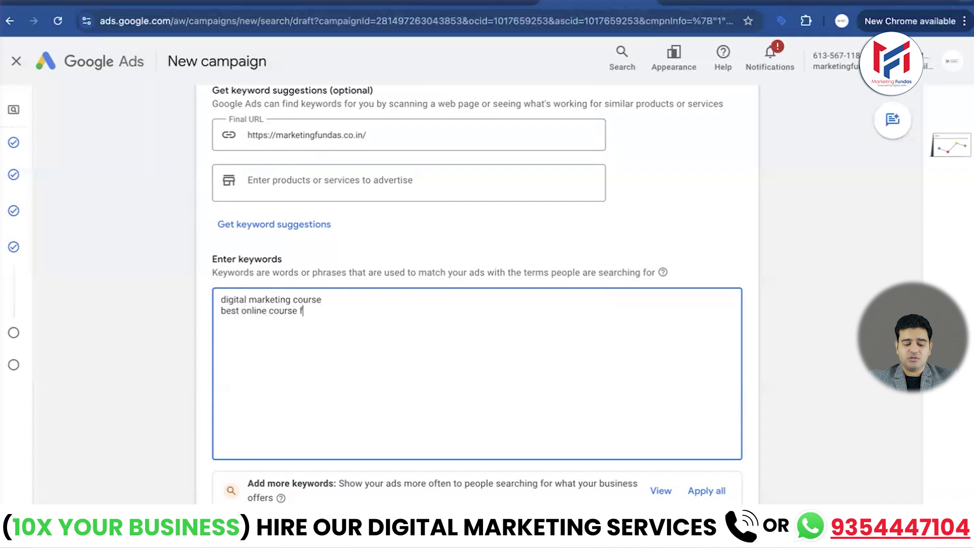
pyautogui.write('or digital ')
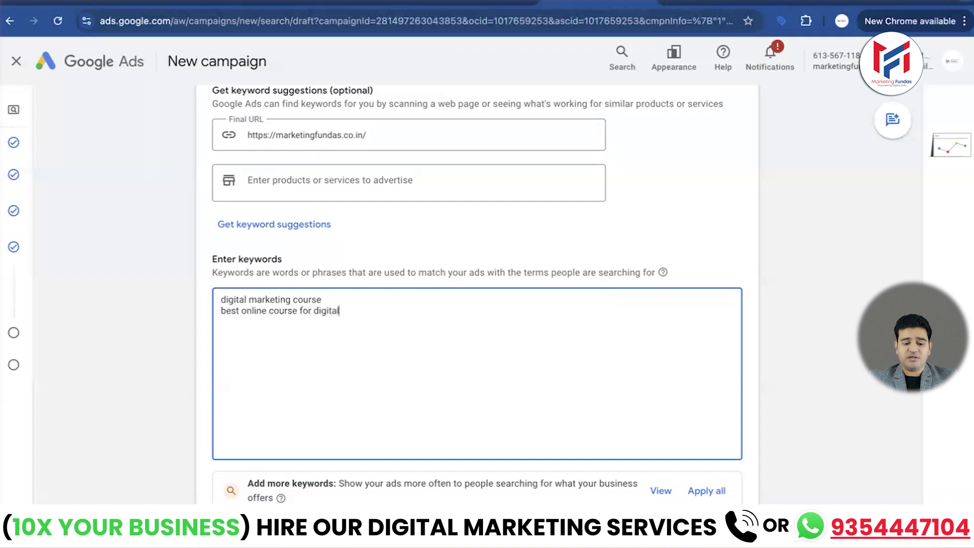
pyautogui.write('marketing')
pyautogui.press('Return')
# Add "digital marketing course with certification" as another keyword on its own line
pyautogui.write('digital ')
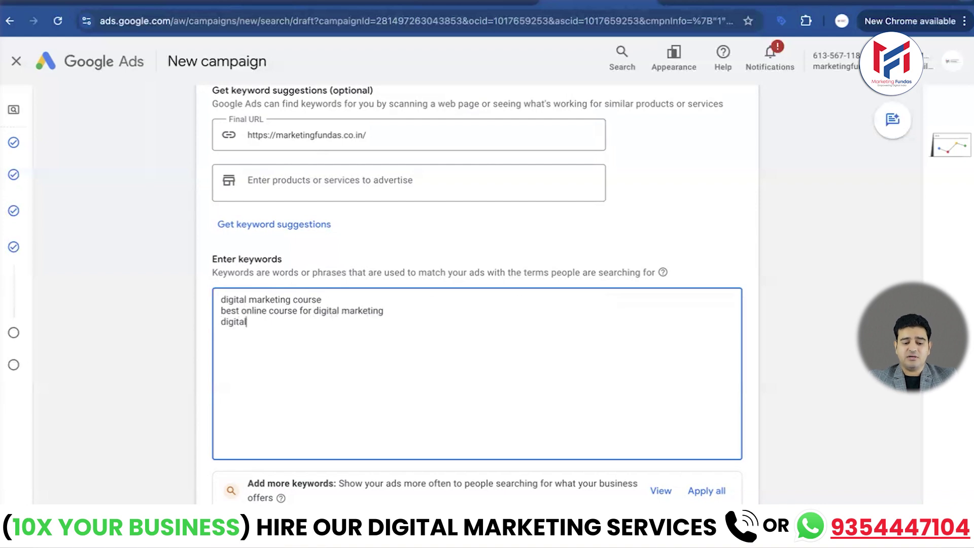
pyautogui.write('marketi')
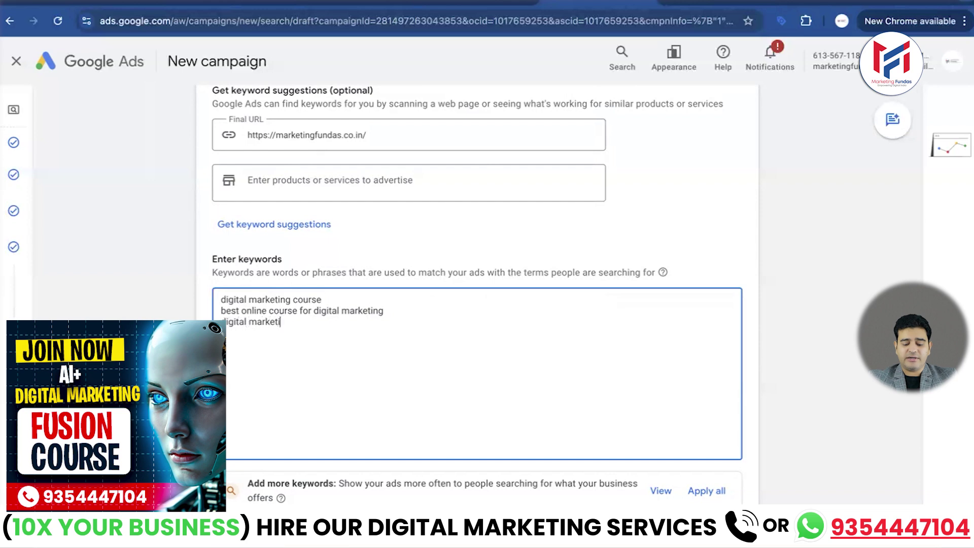
pyautogui.write('ng course w')
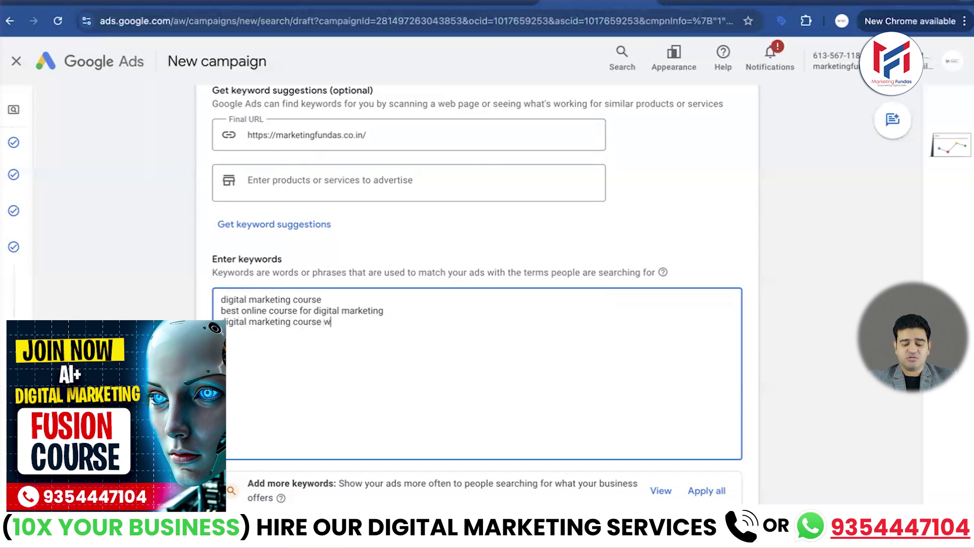
pyautogui.write('ith certif')
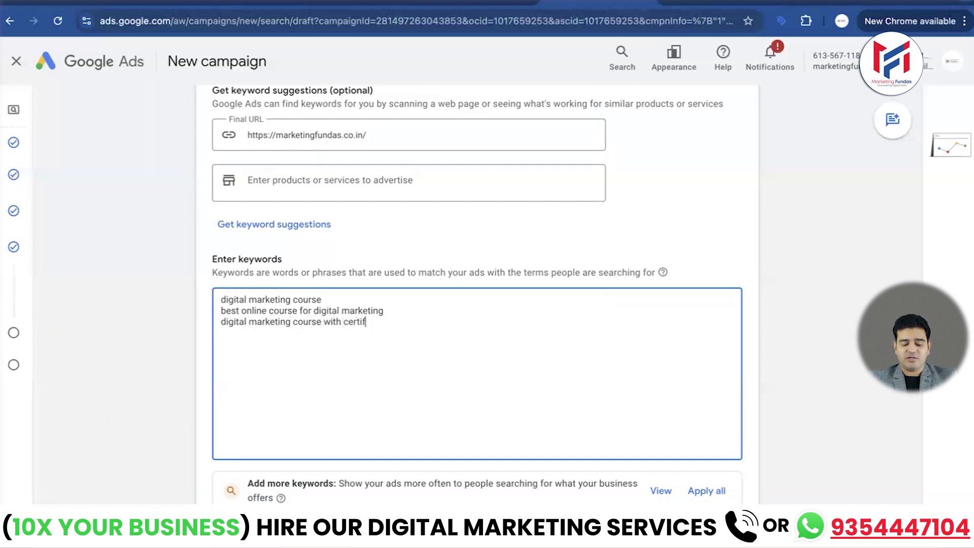
pyautogui.write('ication')
pyautogui.press('Return')
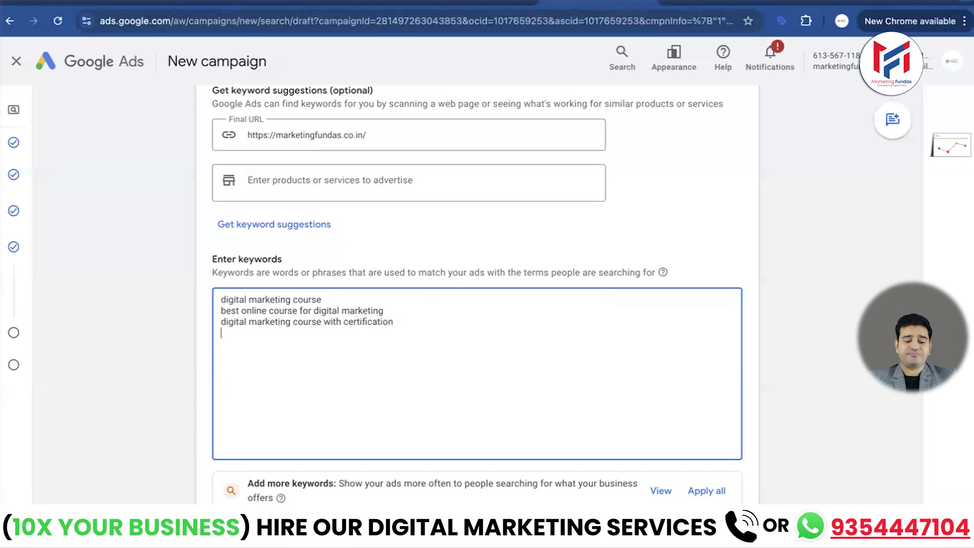
# Add "digital marketing coaching", "digital marketing training" and "digital marketing classes" to the ad group's keywords, one per line
pyautogui.write('digital mark')
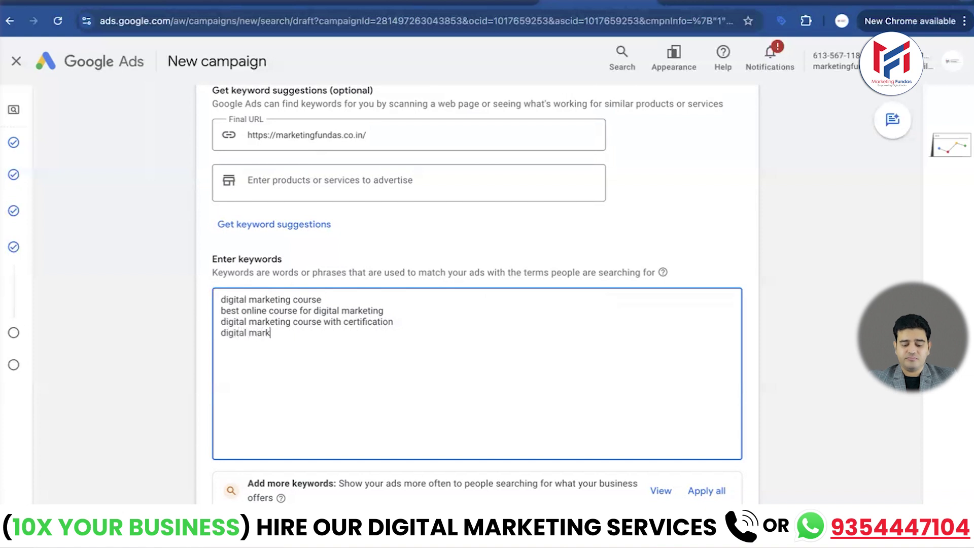
pyautogui.write('eting coachi')
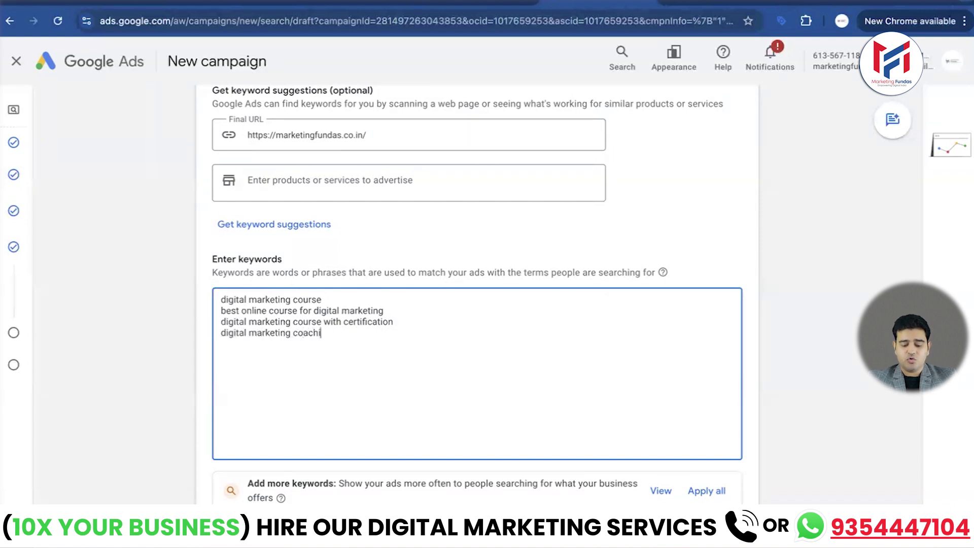
pyautogui.write('ng')
pyautogui.press('Return')
pyautogui.write('digital market')
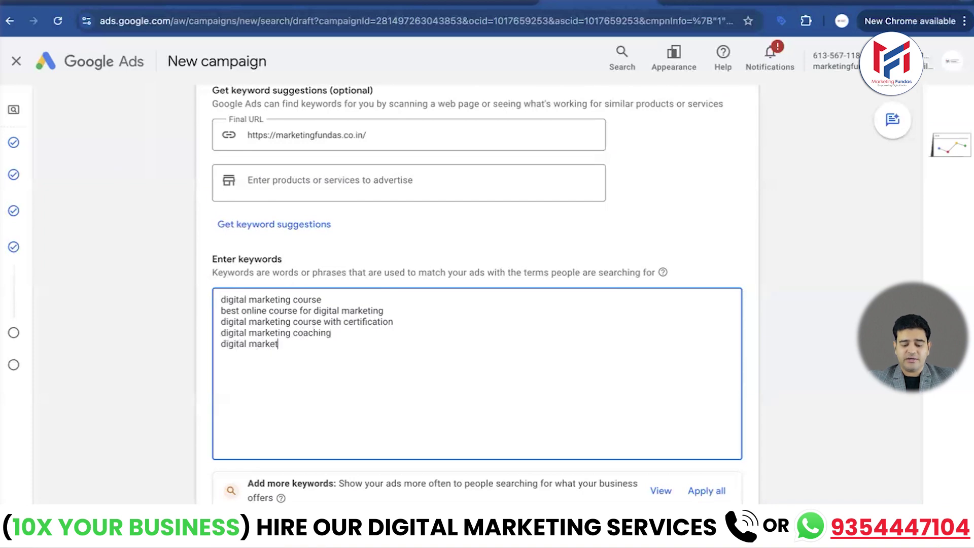
pyautogui.write('ing training')
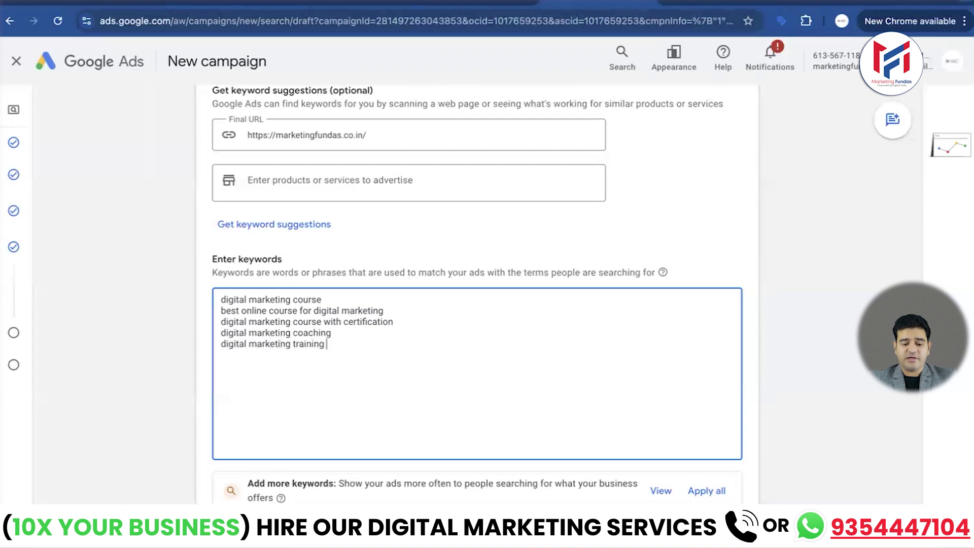
pyautogui.press('Return')
pyautogui.write('digital marketing ')
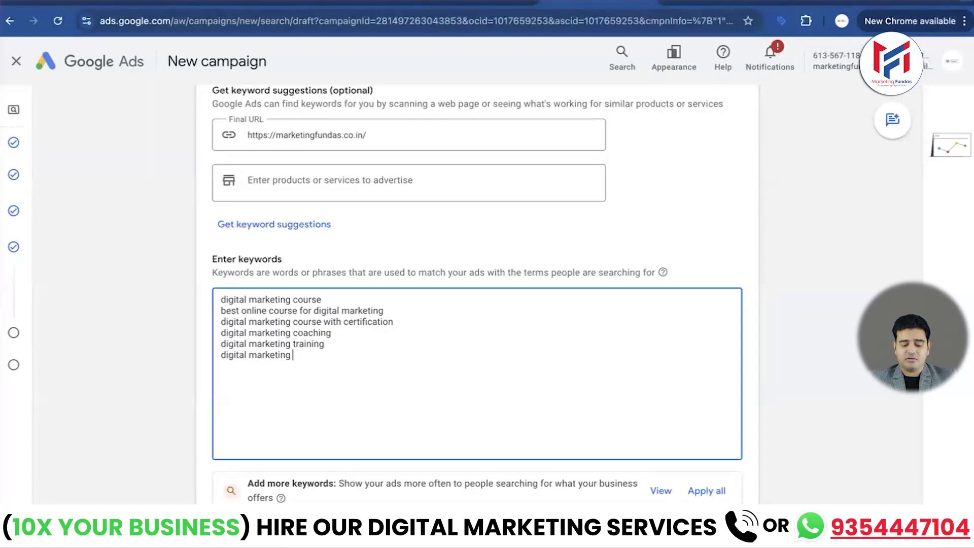
pyautogui.write('classes')
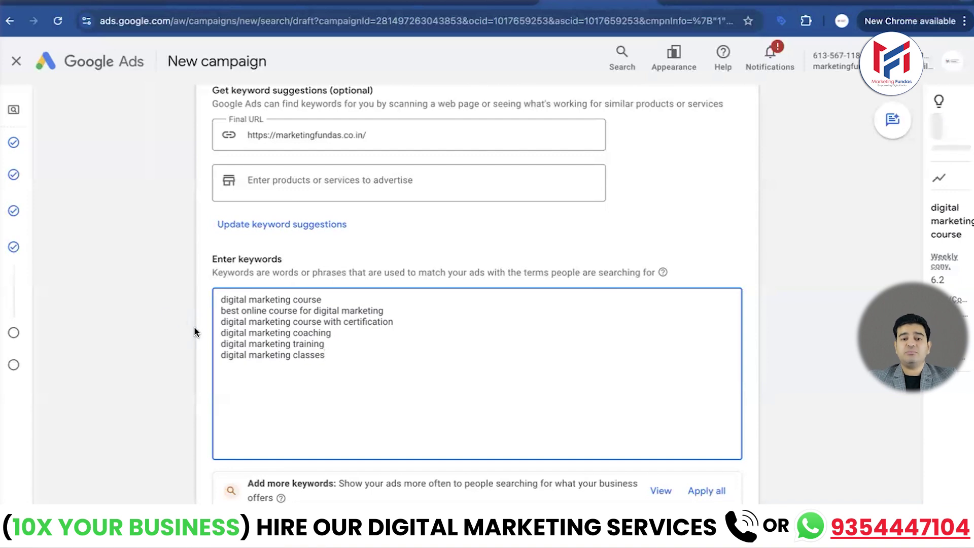
# Make the first keyword, "digital marketing course", an exact match by enclosing it in square brackets
pyautogui.scroll(-1, 195, 332)
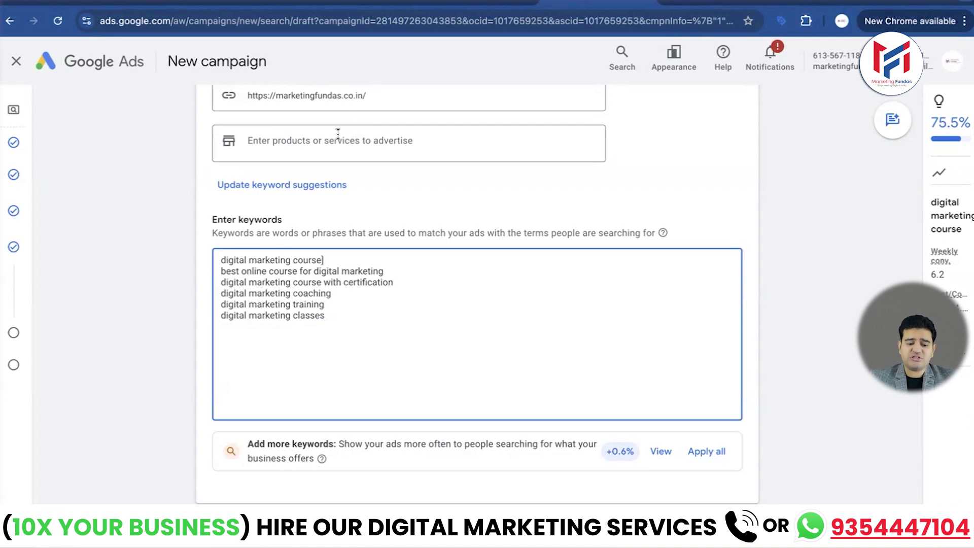
pyautogui.write(']')
pyautogui.click(221, 260)
pyautogui.write('[')
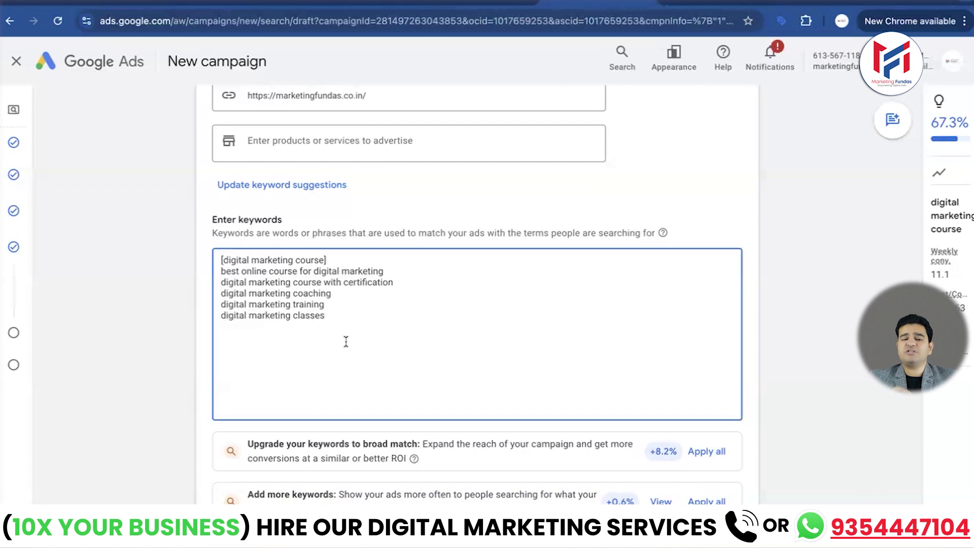
# Make the last keyword, "digital marketing classes", a phrase match by enclosing it in double quotation marks
pyautogui.click(326, 315)
pyautogui.write('"')
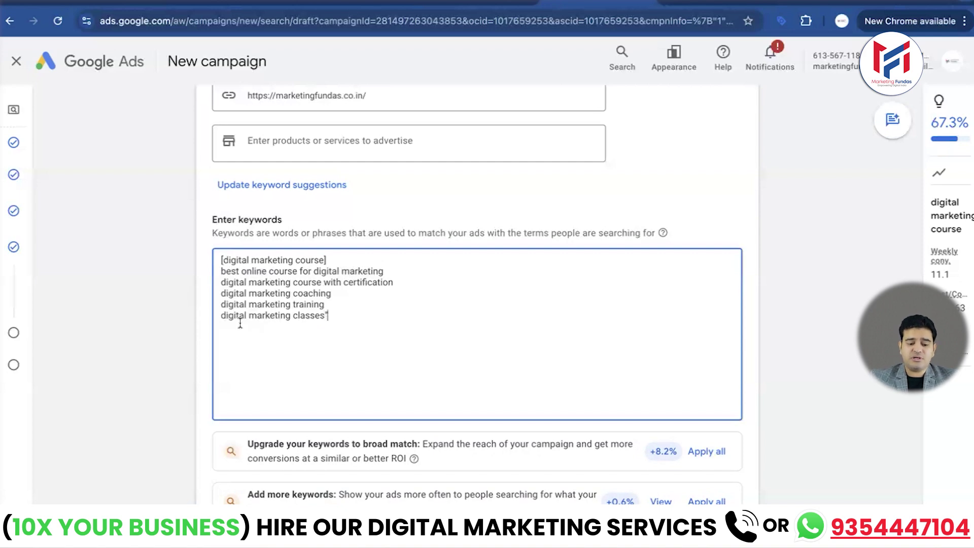
pyautogui.click(222, 316)
pyautogui.write('"')
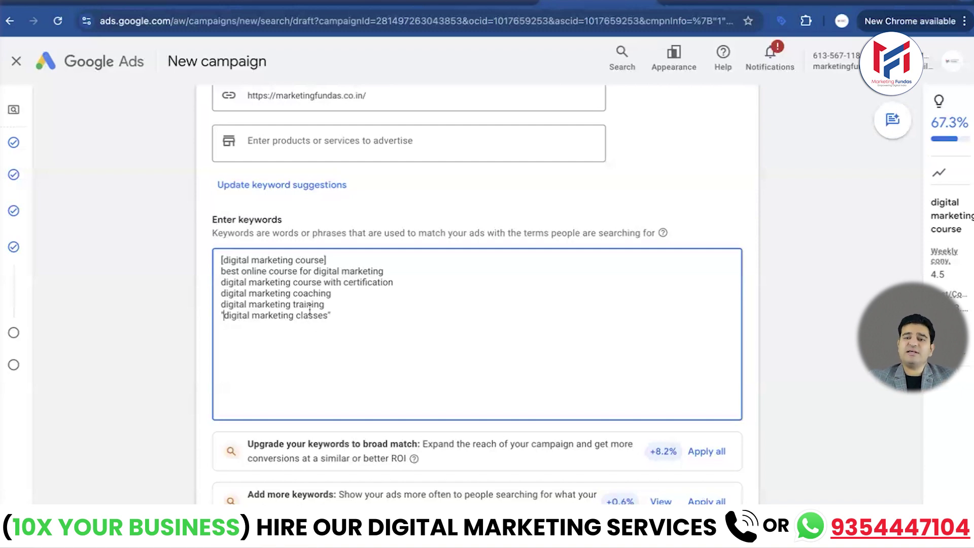
# Fill the ad's two display path parts with "digital Market" and "ing Course"
pyautogui.scroll(-6, 379, 338)
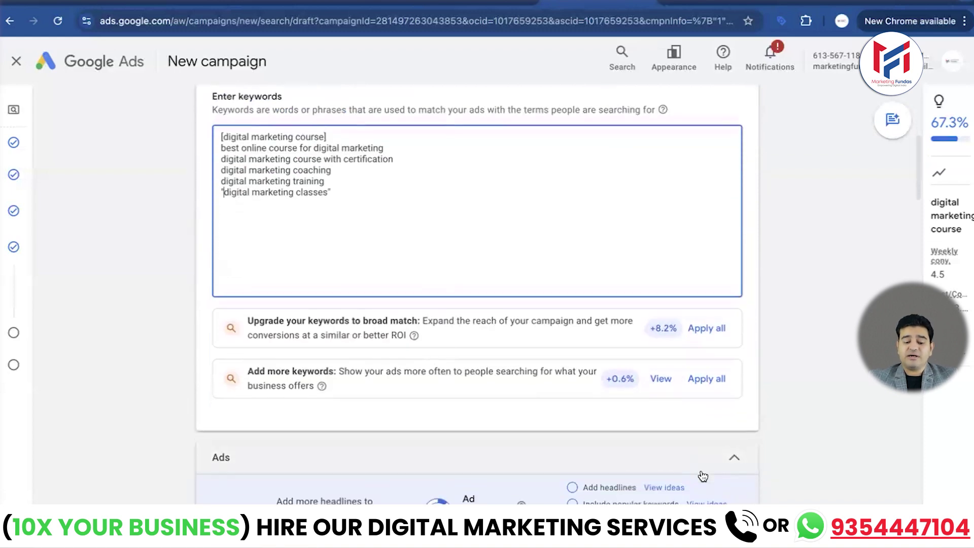
pyautogui.scroll(-3, 700, 470)
pyautogui.scroll(5, 701, 470)
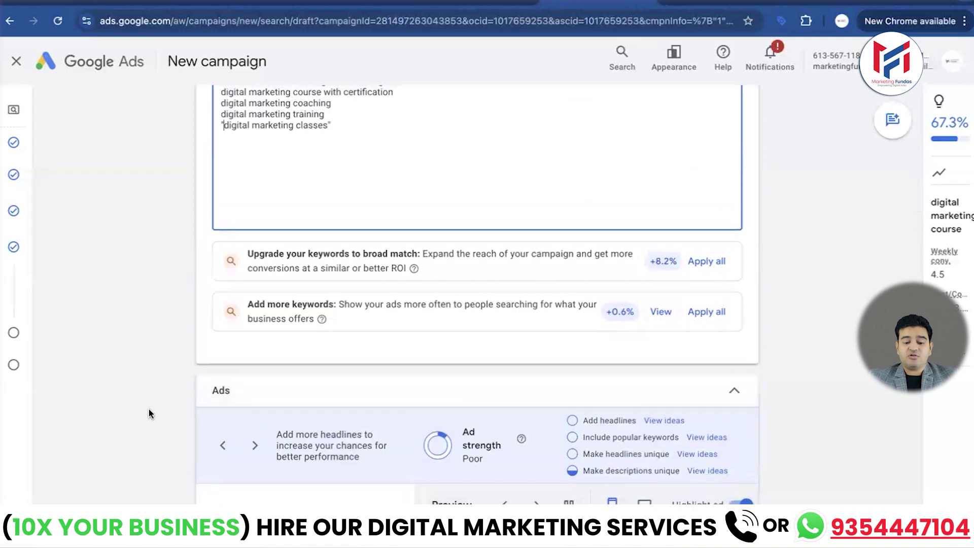
pyautogui.scroll(-4, 149, 409)
pyautogui.scroll(-2, 149, 409)
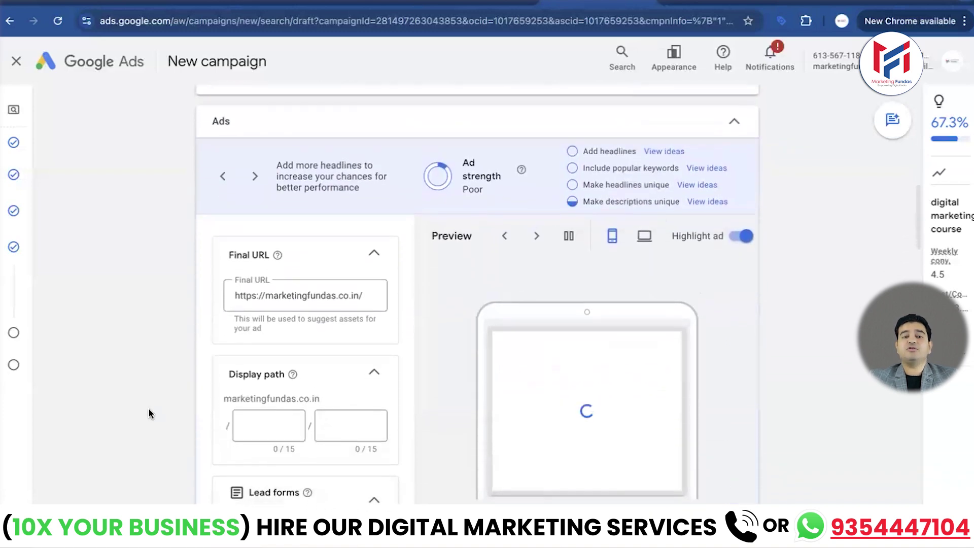
pyautogui.scroll(-1, 148, 409)
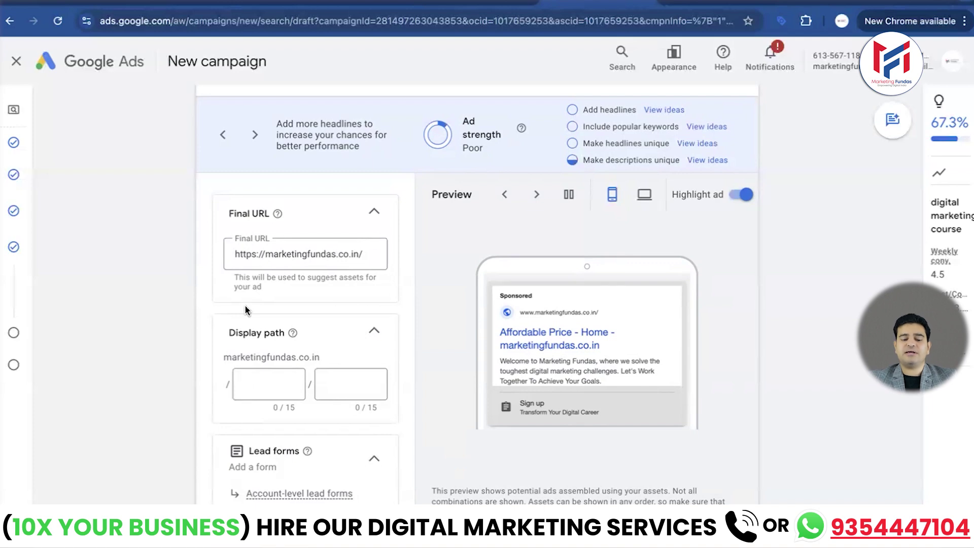
pyautogui.scroll(-1, 245, 310)
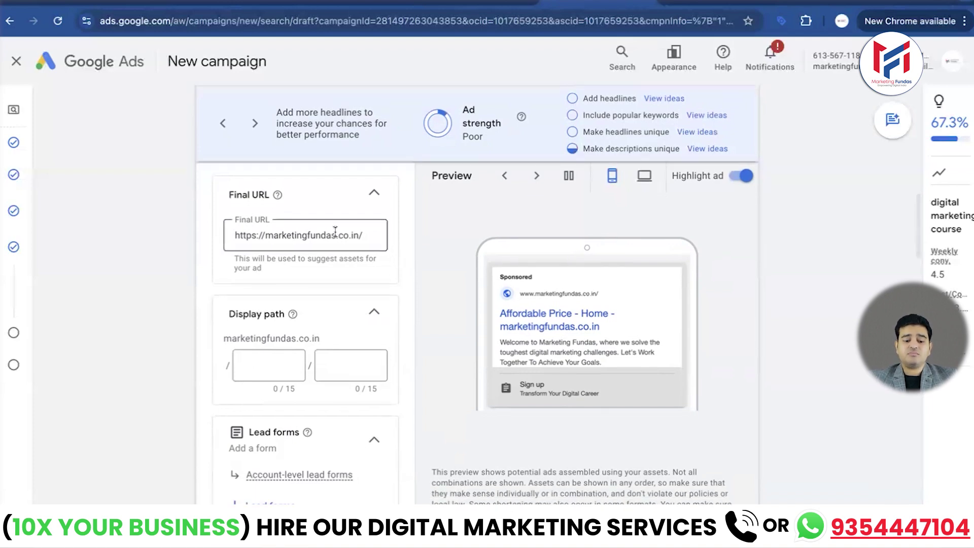
pyautogui.click(279, 364)
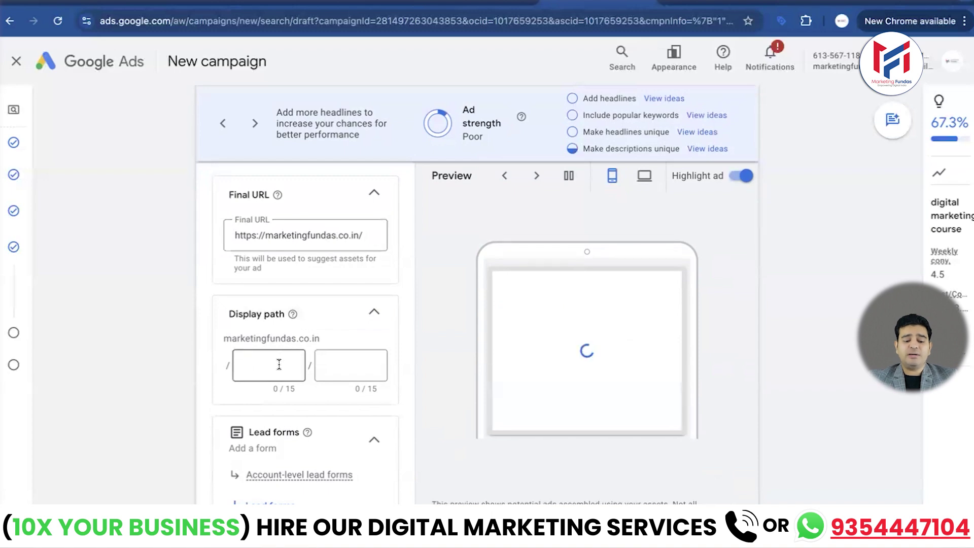
pyautogui.write('digital')
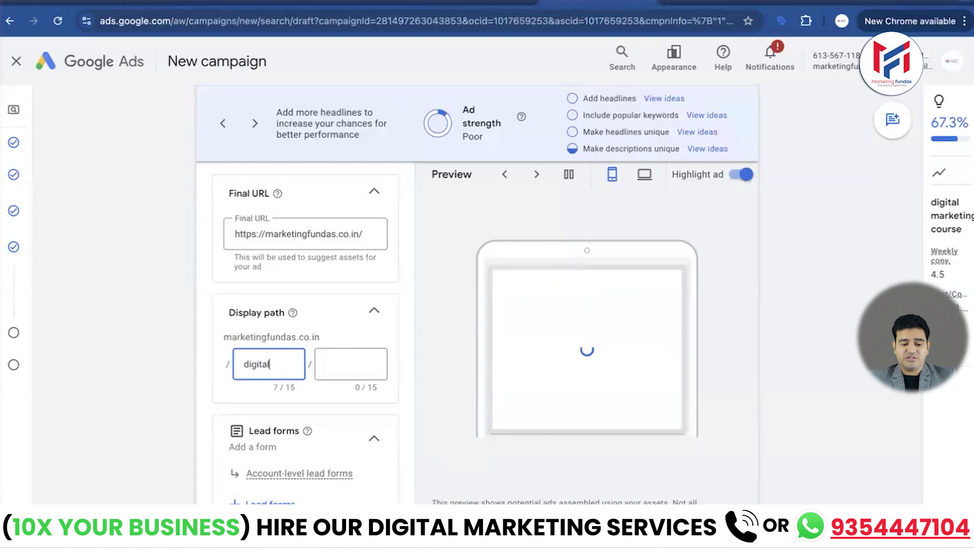
pyautogui.write(' Mark')
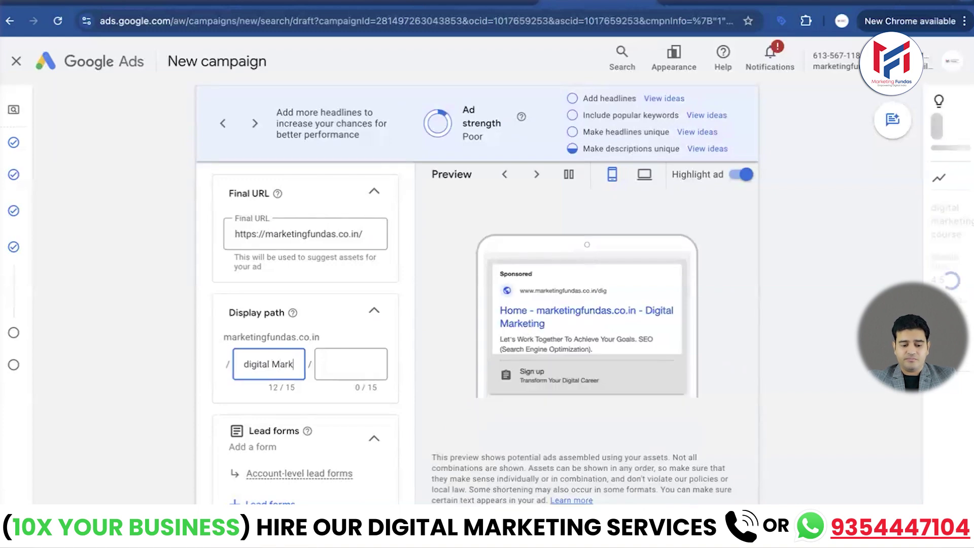
pyautogui.write('et')
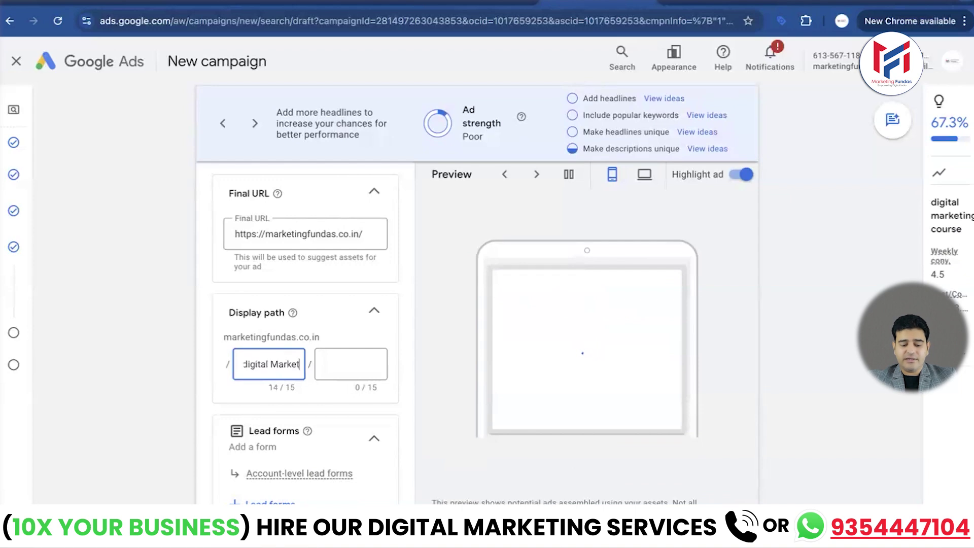
pyautogui.click(332, 365)
pyautogui.write('ing Cour')
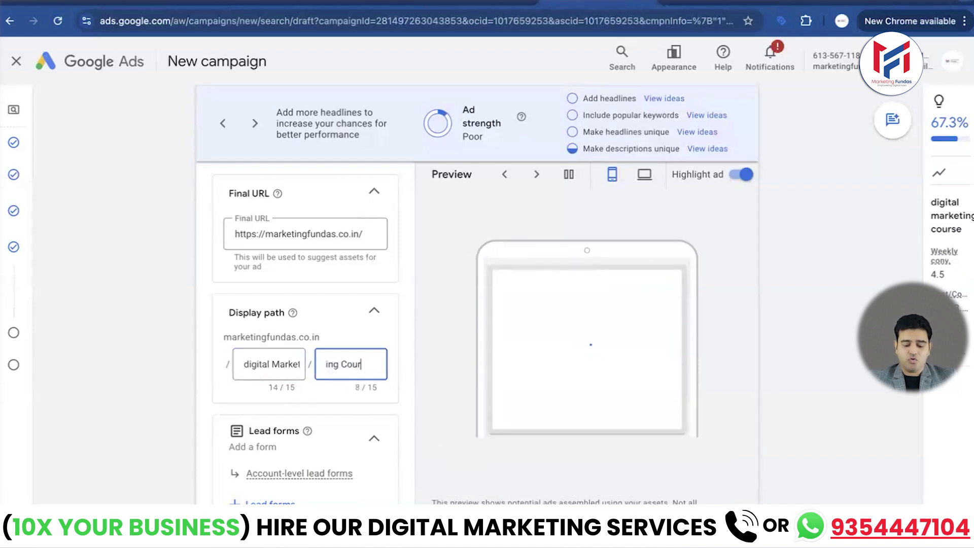
pyautogui.write('se')
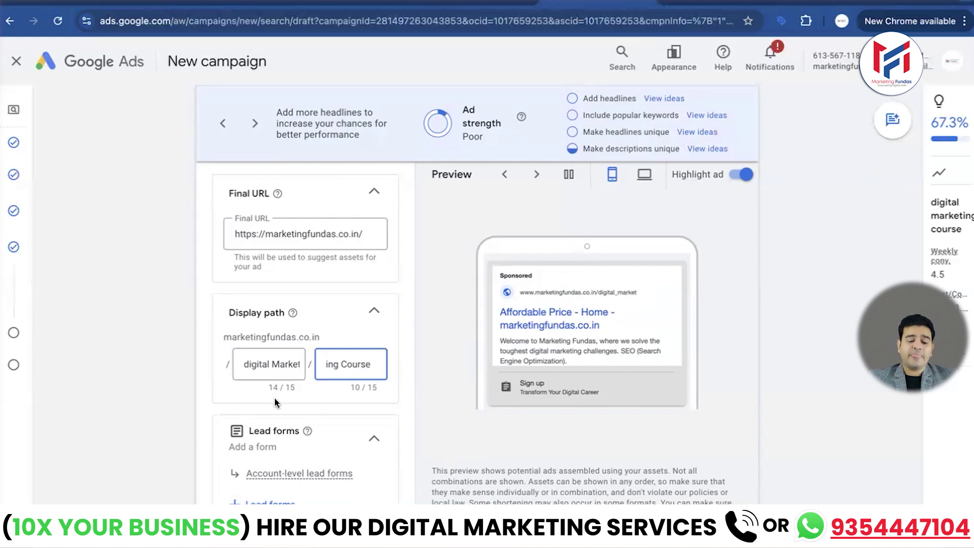
# Replace the ad's first headline with "Digital Marketing Live Classes"
pyautogui.scroll(-2, 274, 397)
pyautogui.scroll(-1, 274, 396)
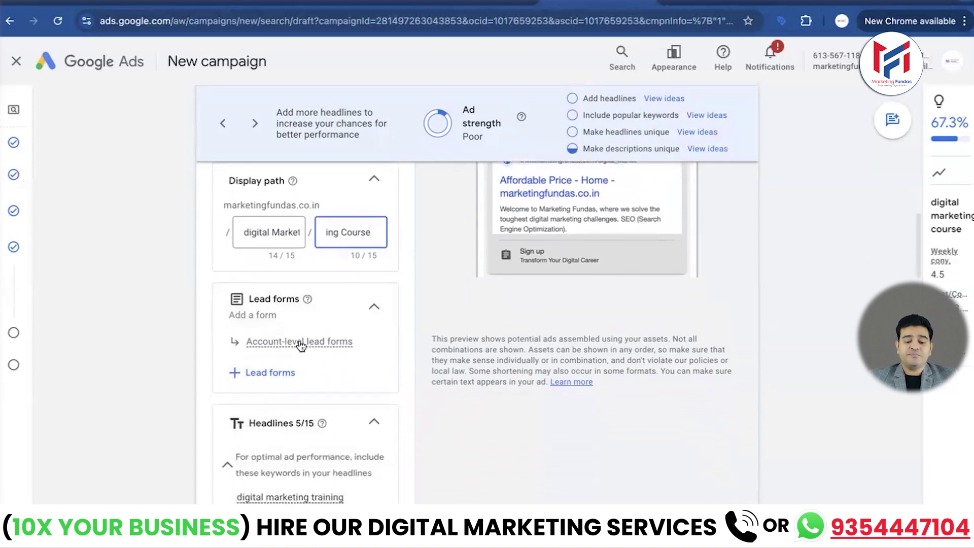
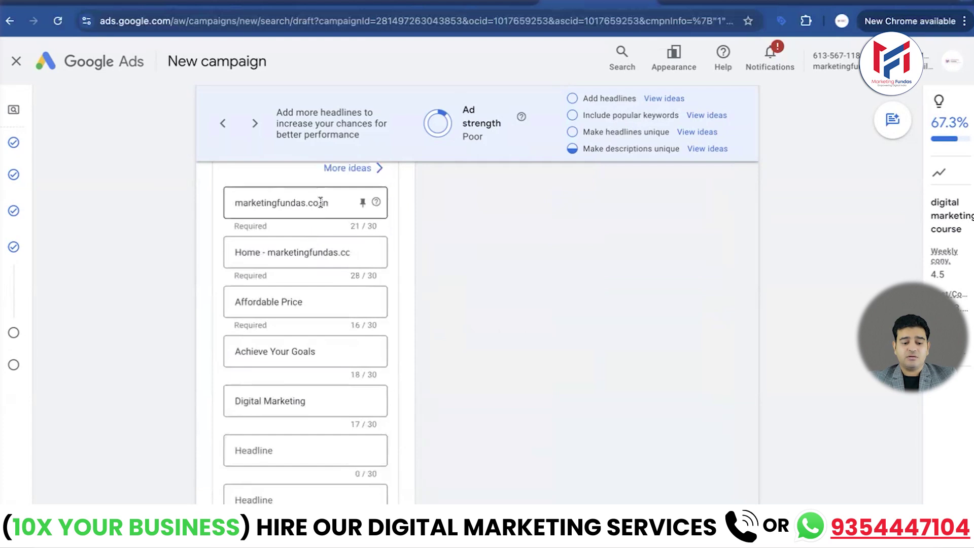
pyautogui.click(313, 249)
pyautogui.scroll(2, 311, 248)
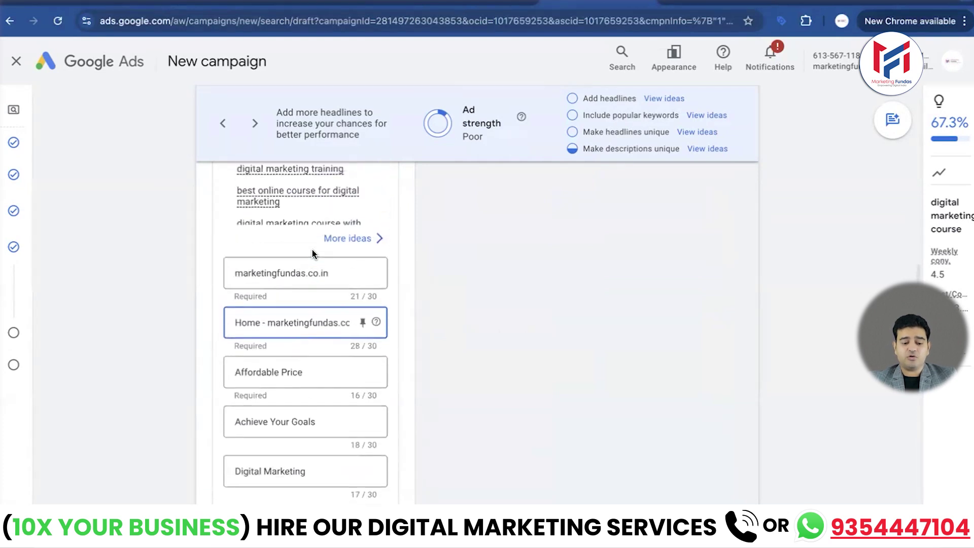
pyautogui.click(291, 278)
pyautogui.doubleClick(290, 278)
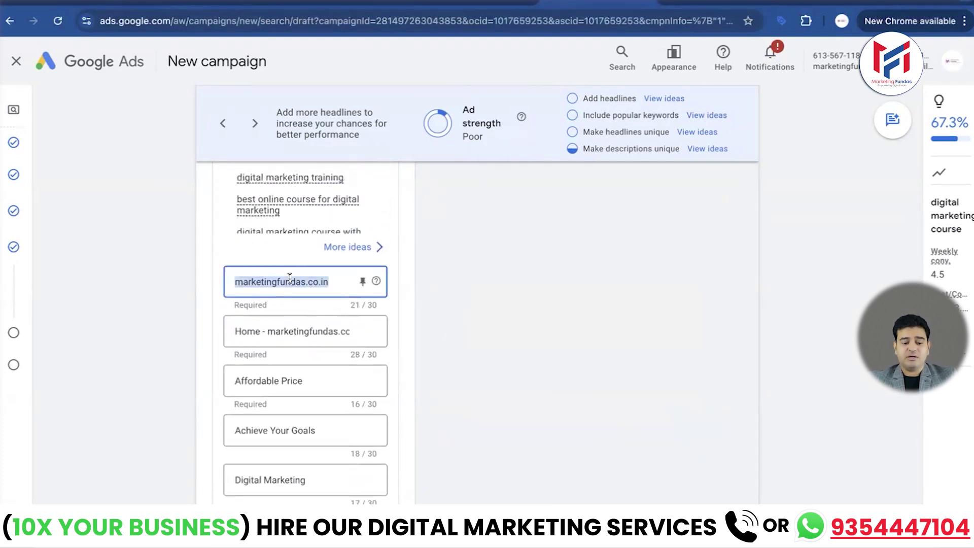
pyautogui.press('BackSpace')
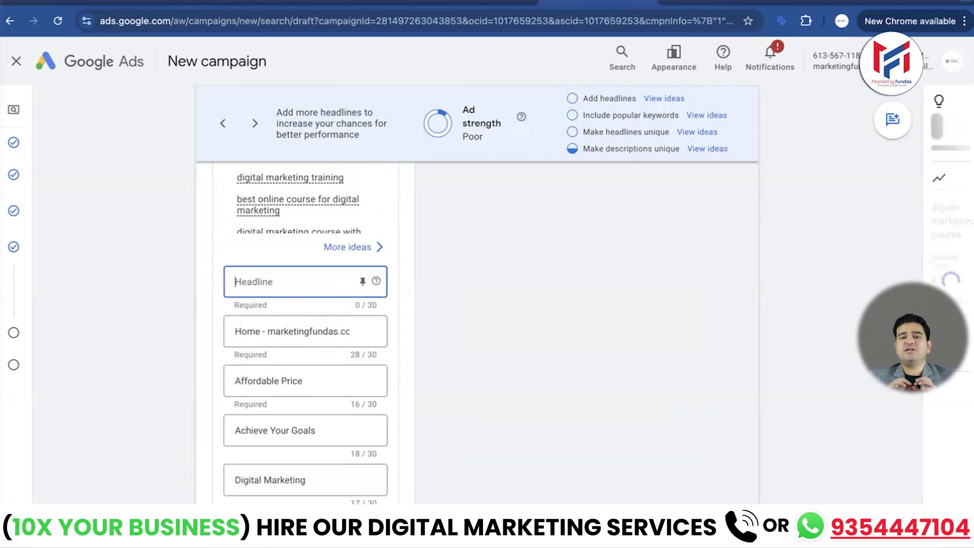
pyautogui.write('Digi')
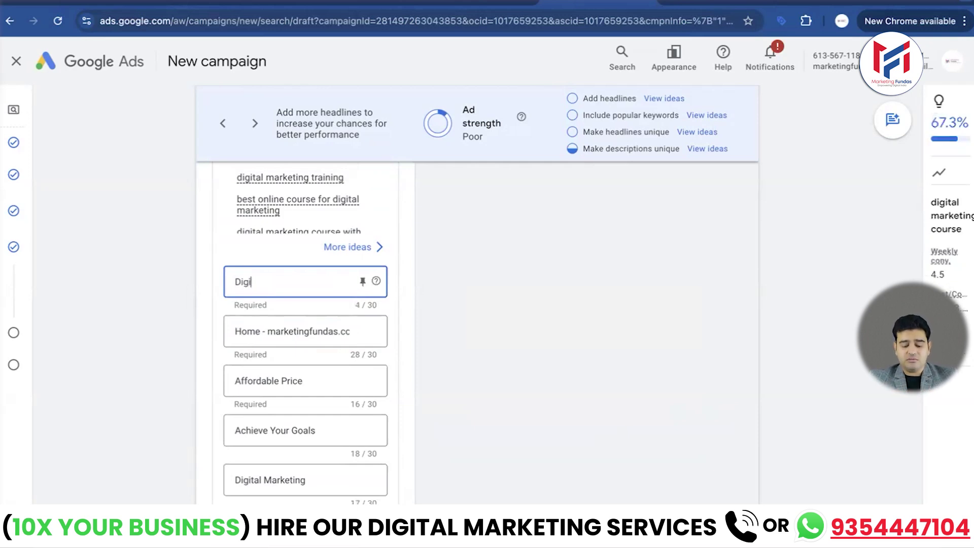
pyautogui.write('tal m')
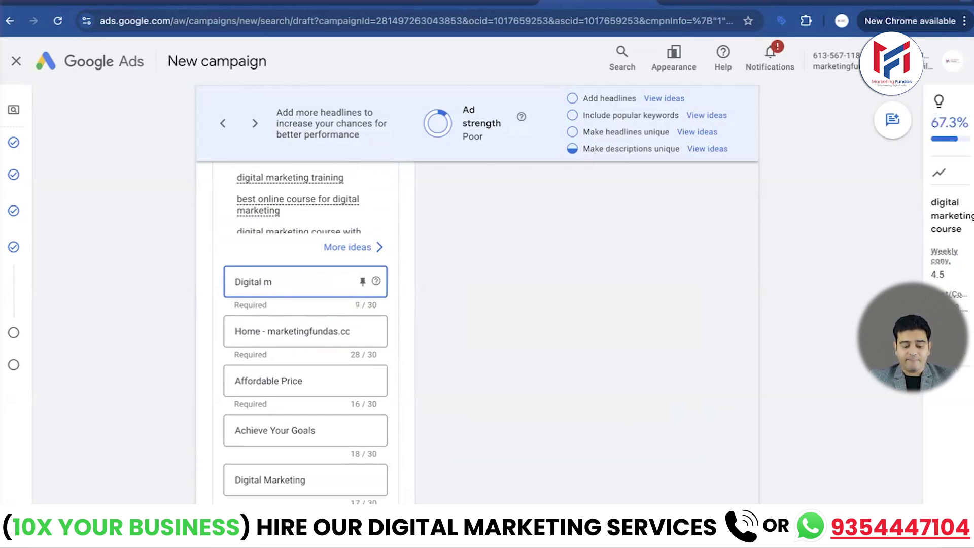
pyautogui.press('BackSpace')
pyautogui.write('Mark')
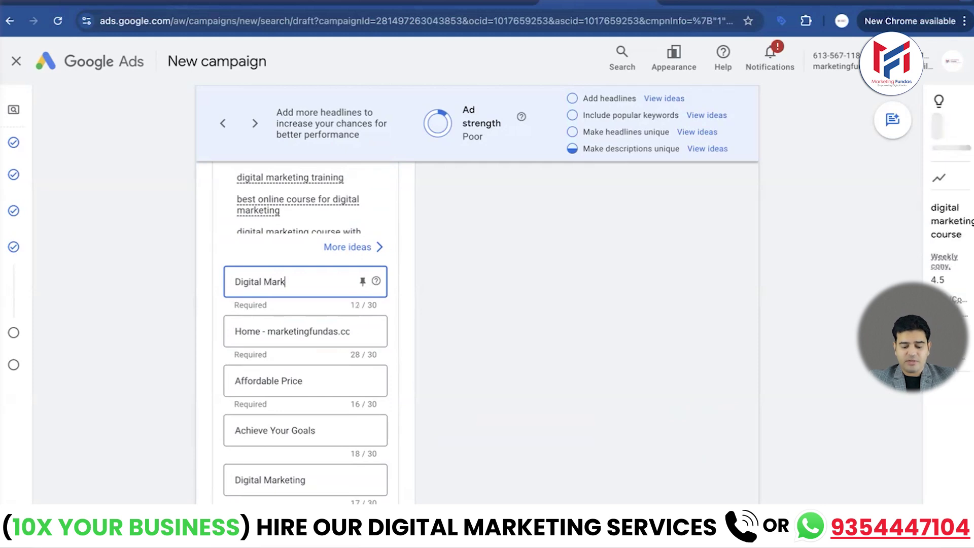
pyautogui.write('eting')
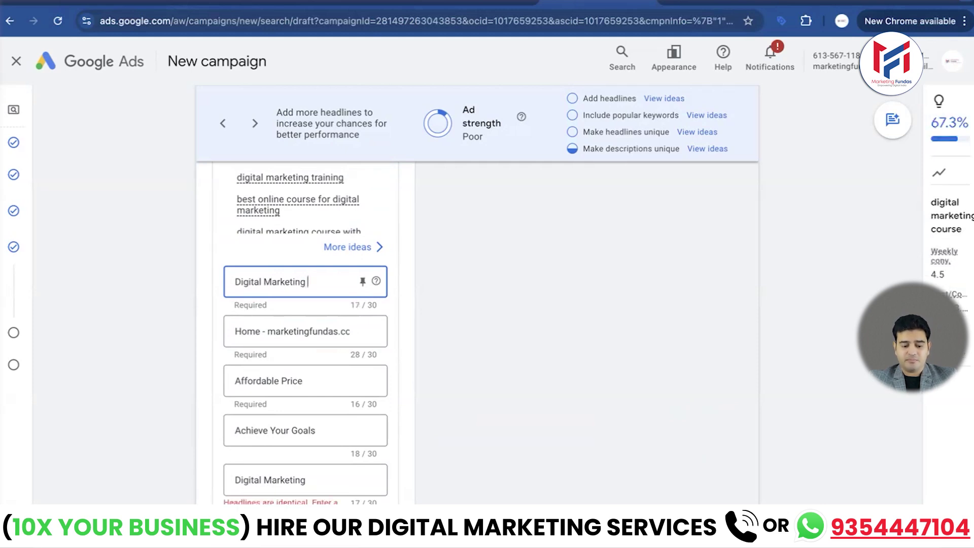
pyautogui.write(' Live')
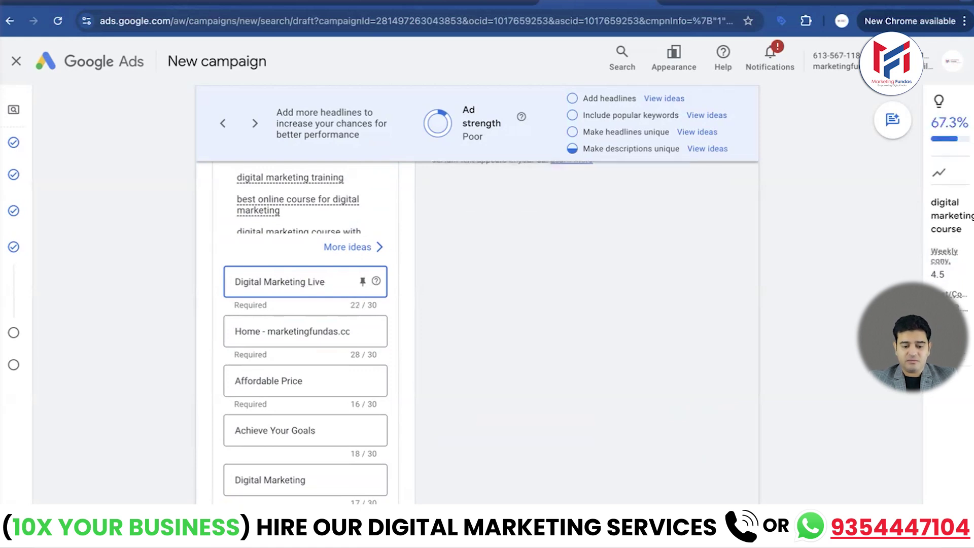
pyautogui.write(' Classes')
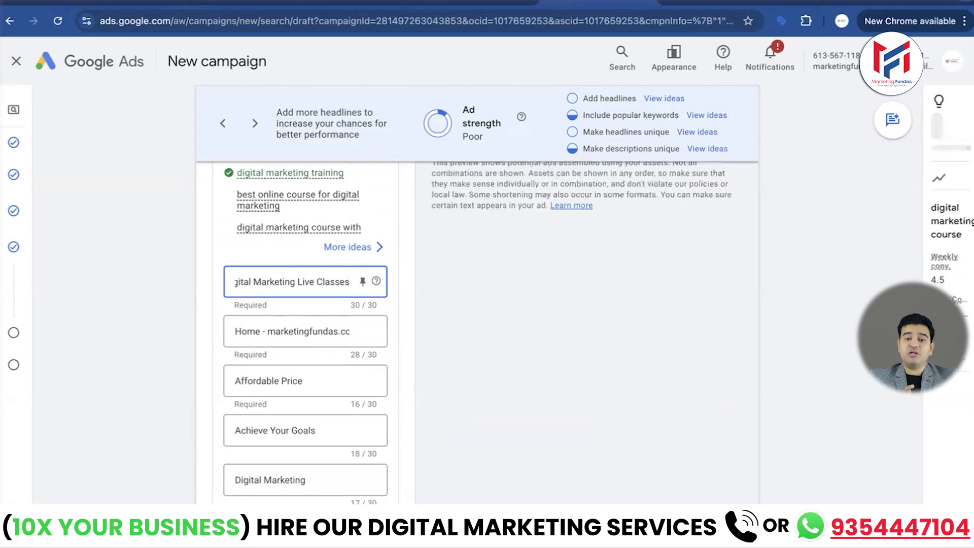
# Replace the ad's second headline with "No 1 Coaching in Delhi"
pyautogui.tripleClick(288, 331)
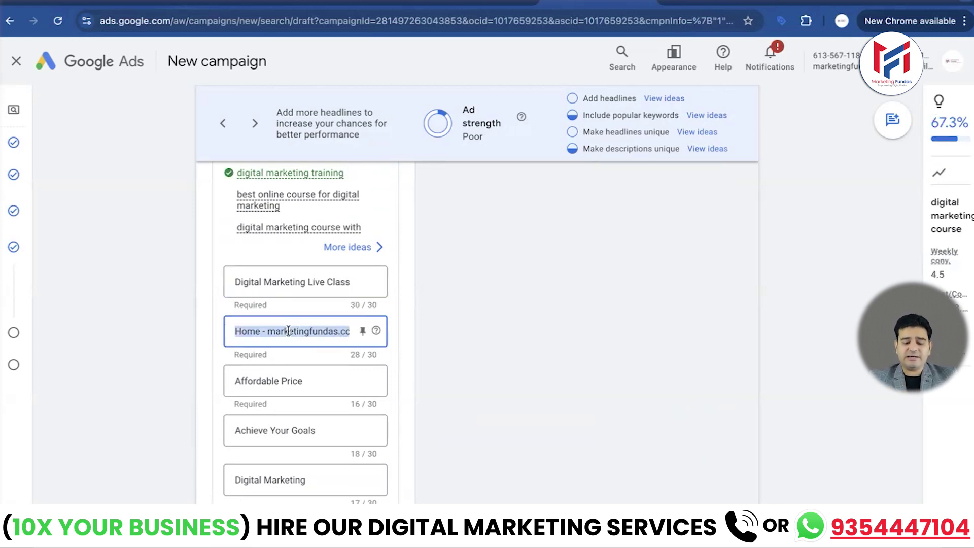
pyautogui.write('No')
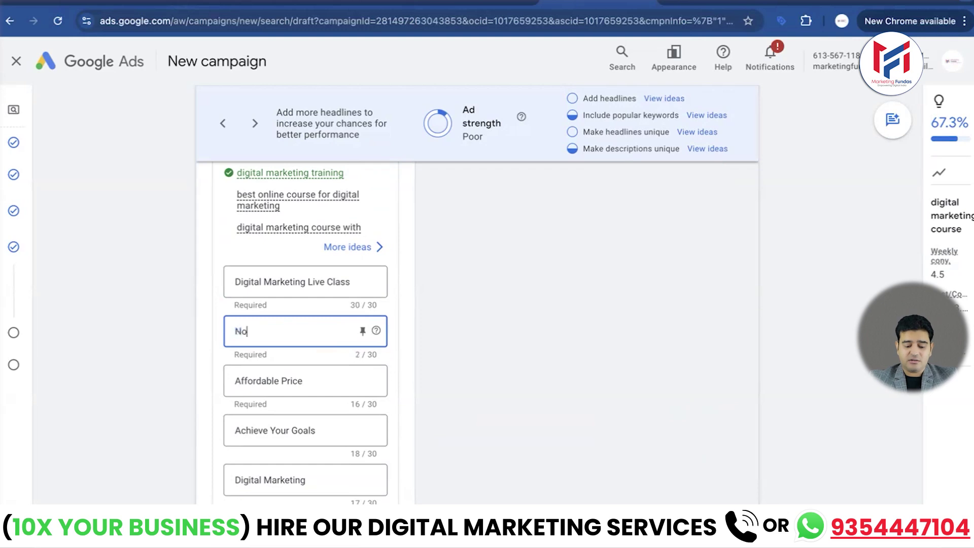
pyautogui.write(' 1')
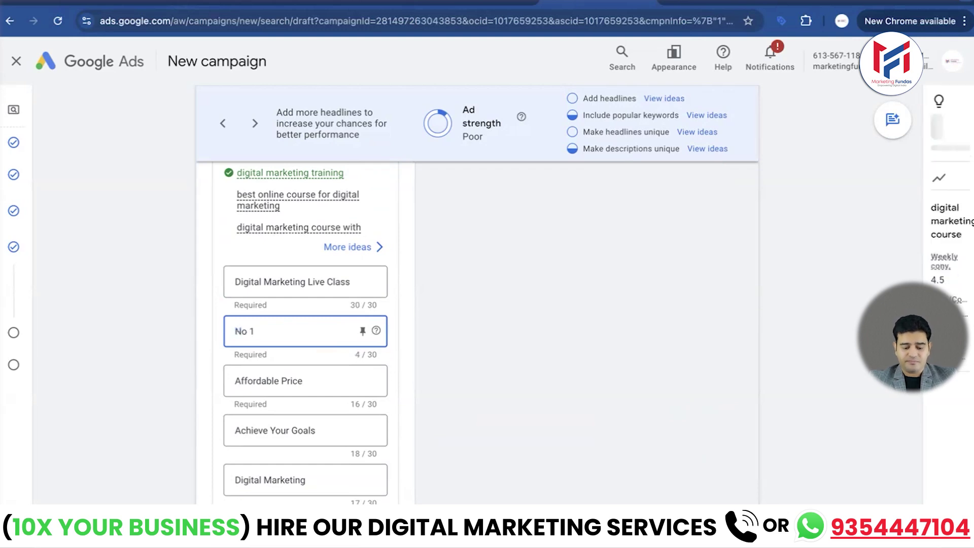
pyautogui.write(' C')
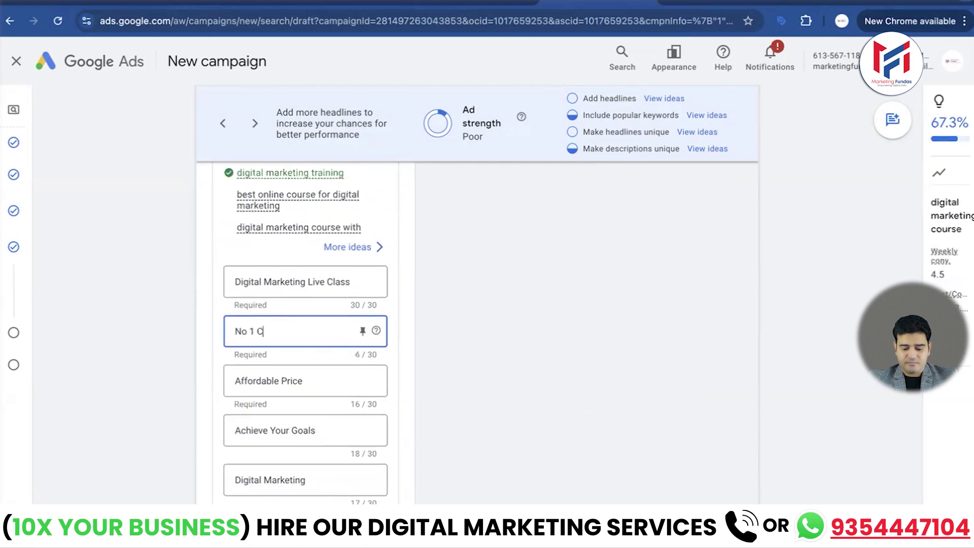
pyautogui.write('oaching ')
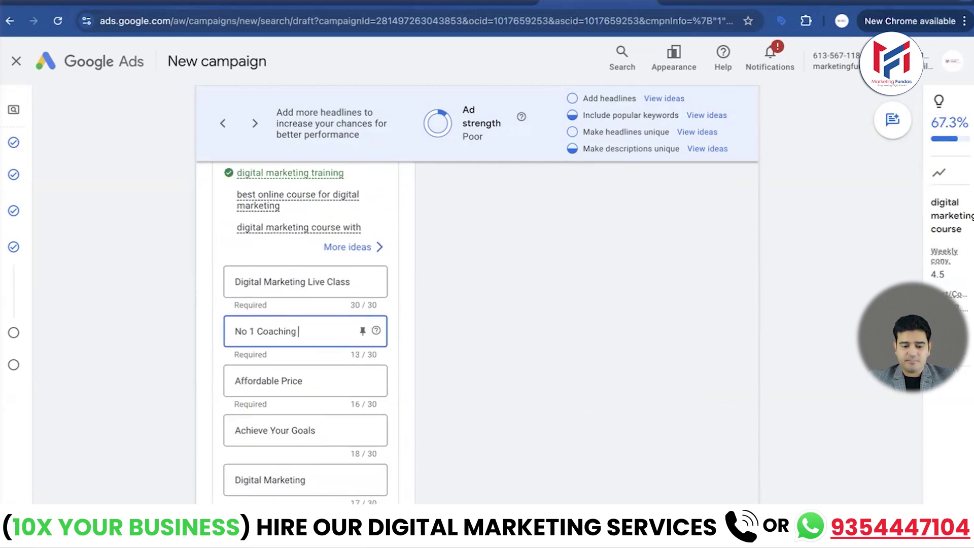
pyautogui.write('in Delhi')
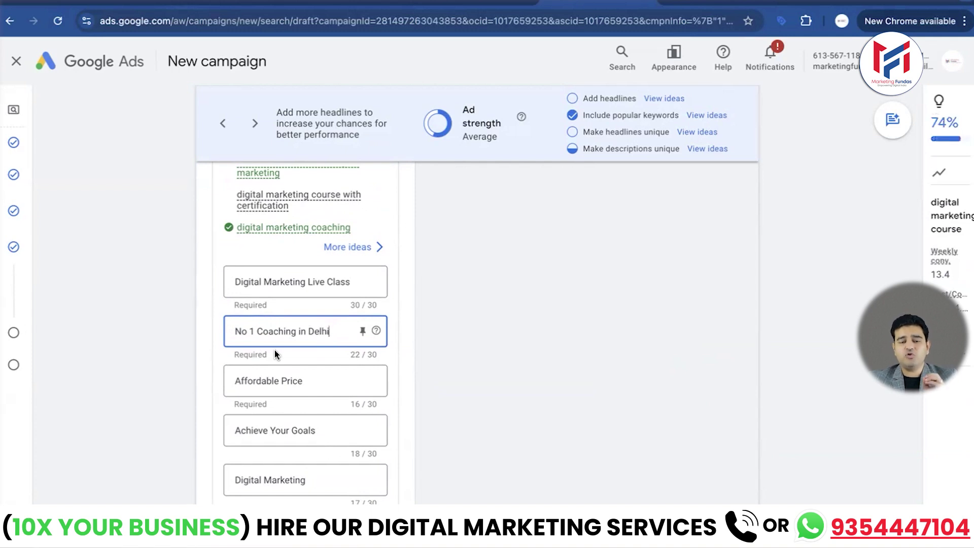
# Replace the third headline, "Affordable Price", with "Best Marketing Course"
pyautogui.click(275, 382)
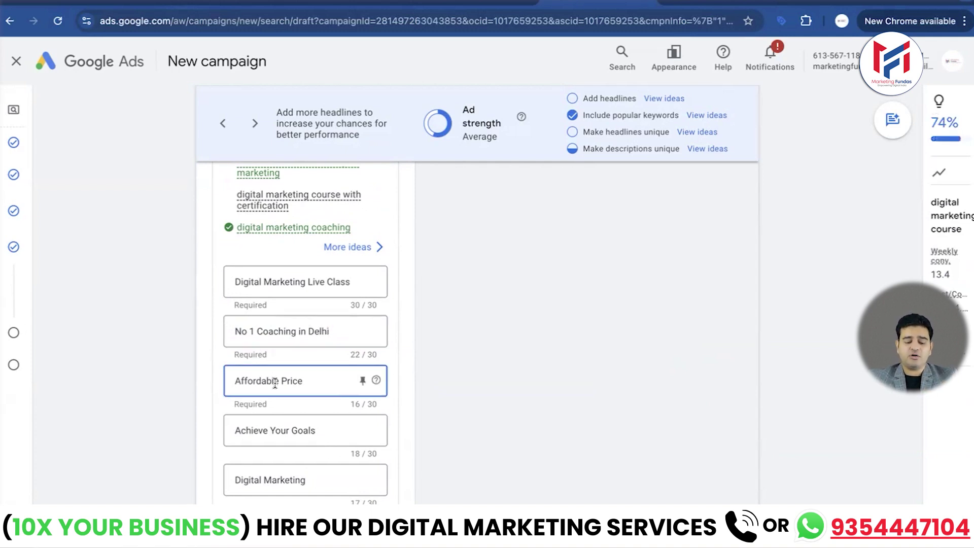
pyautogui.tripleClick(275, 381)
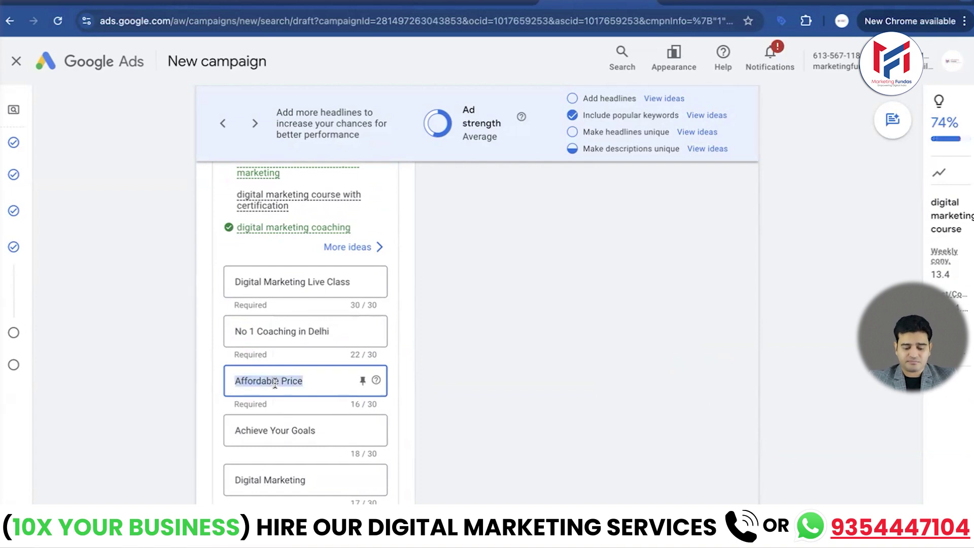
pyautogui.write('Best ')
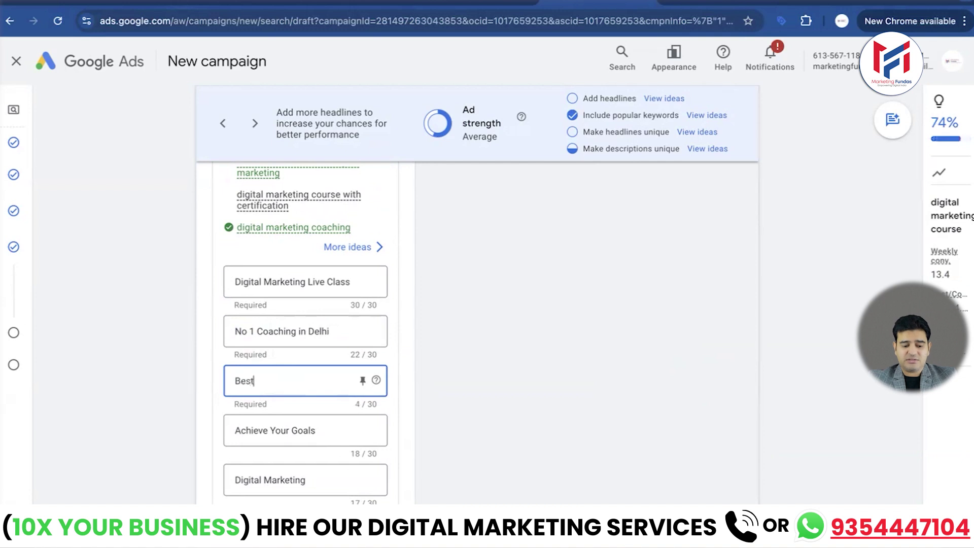
pyautogui.write('Market')
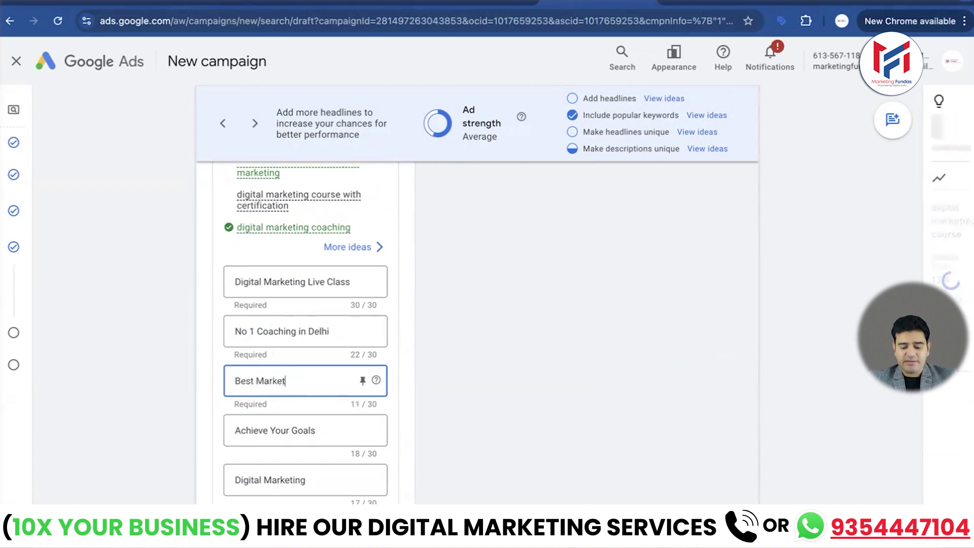
pyautogui.write('ing Course')
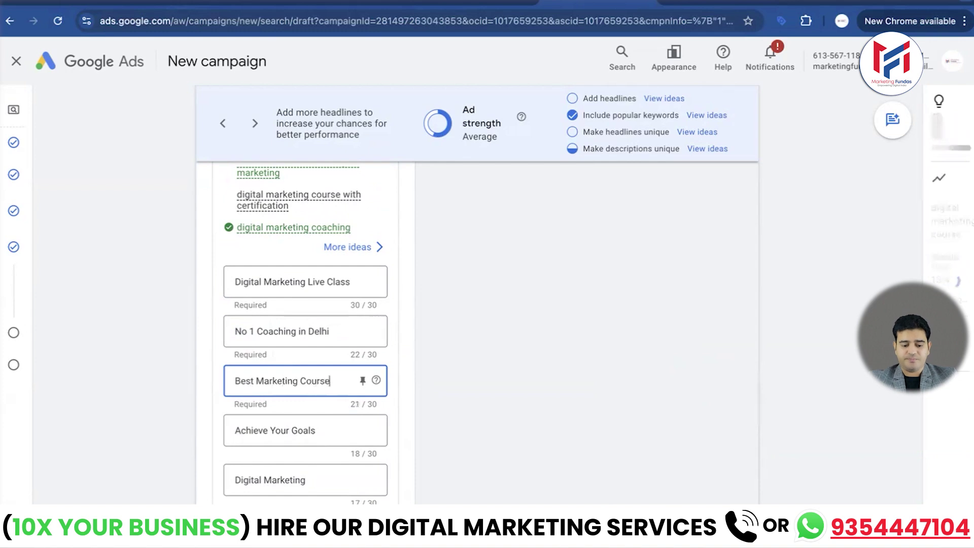
# Replace the fourth headline, "Achieve Your Goals", with "Learn Under Agency"
pyautogui.tripleClick(306, 431)
pyautogui.write('Lea')
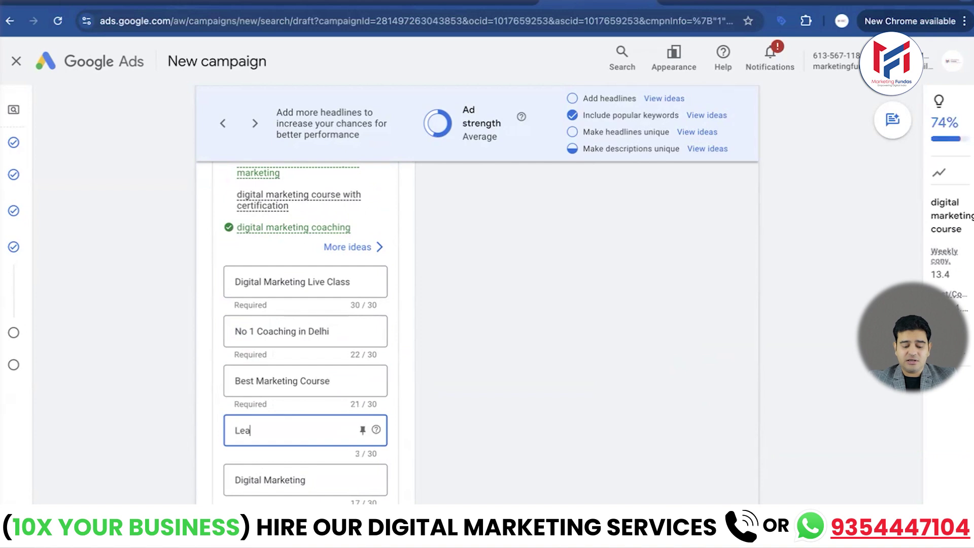
pyautogui.write('rn Unde')
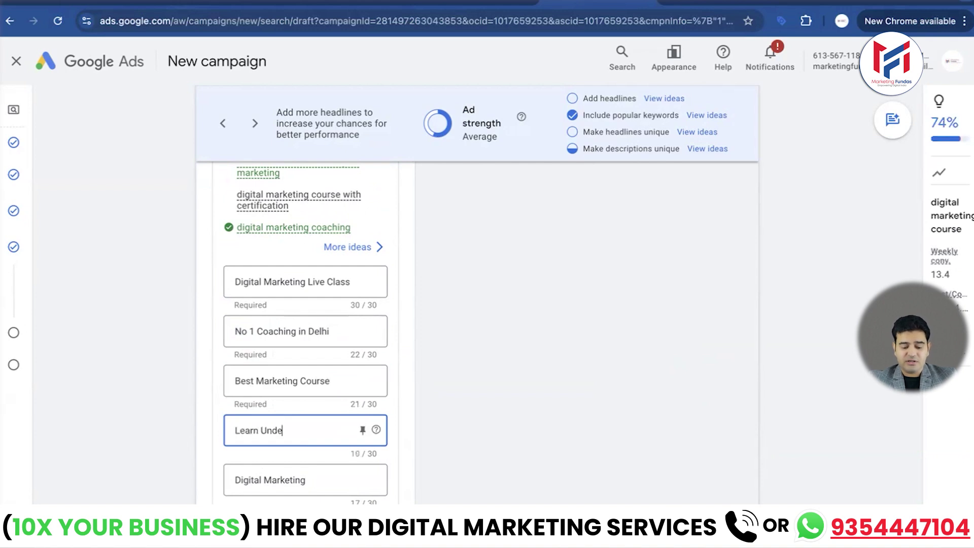
pyautogui.write('r Agecy')
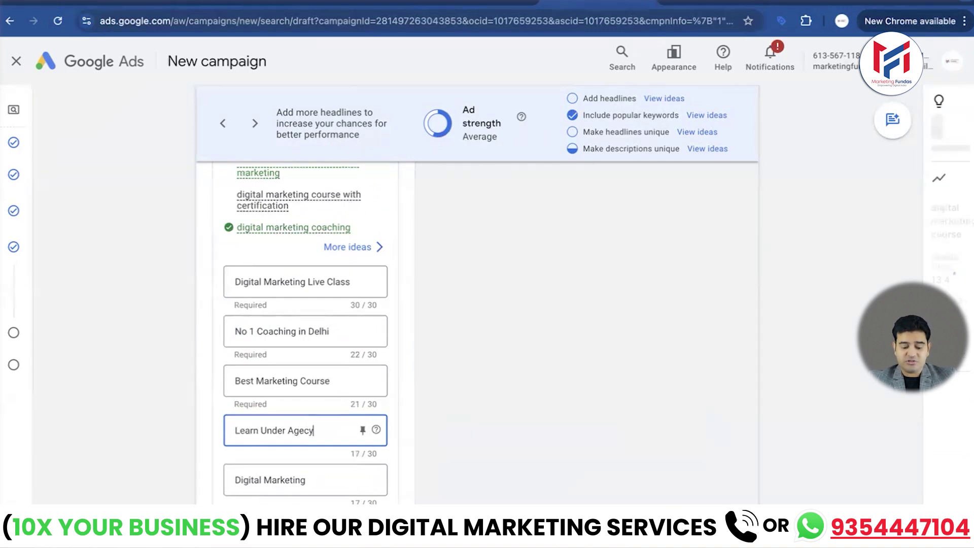
pyautogui.press('BackSpace')
pyautogui.press('BackSpace')
pyautogui.write('ncy')
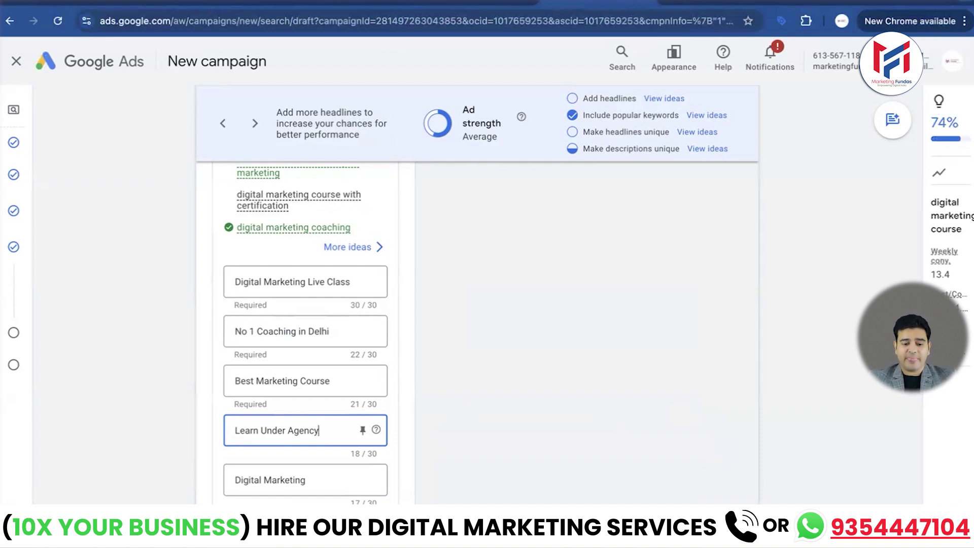
# Extend the fifth headline, "Digital Marketing", so it reads "Digital Marketing Training"
pyautogui.scroll(-2, 306, 411)
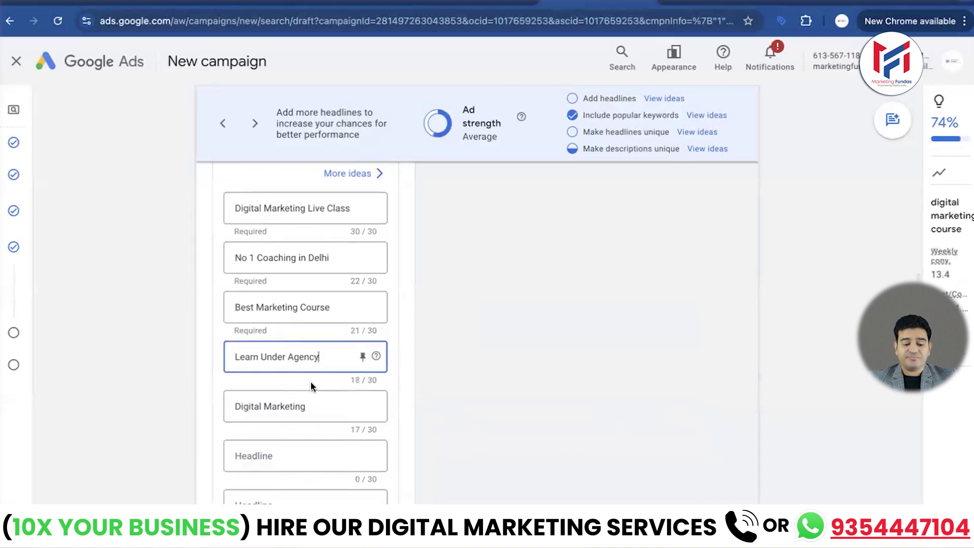
pyautogui.scroll(-1, 295, 384)
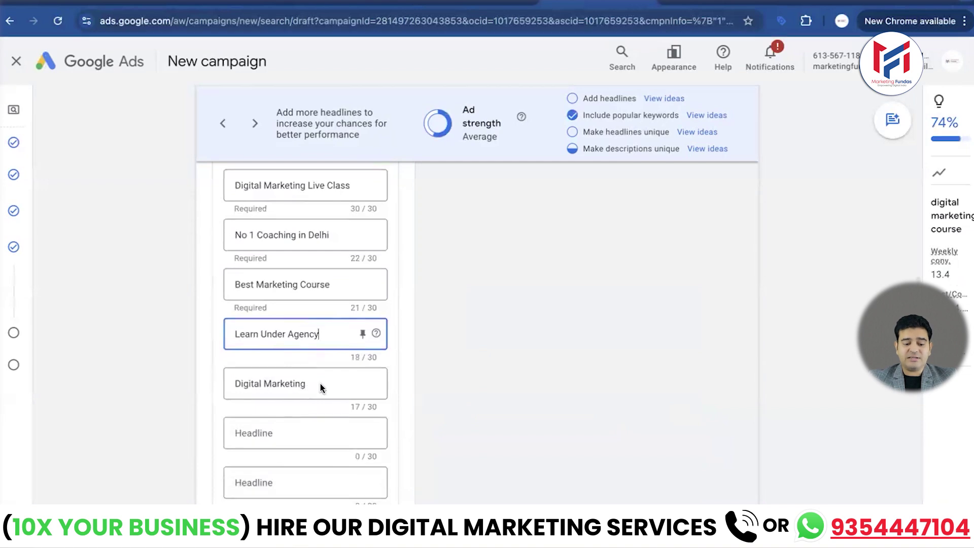
pyautogui.scroll(-3, 306, 385)
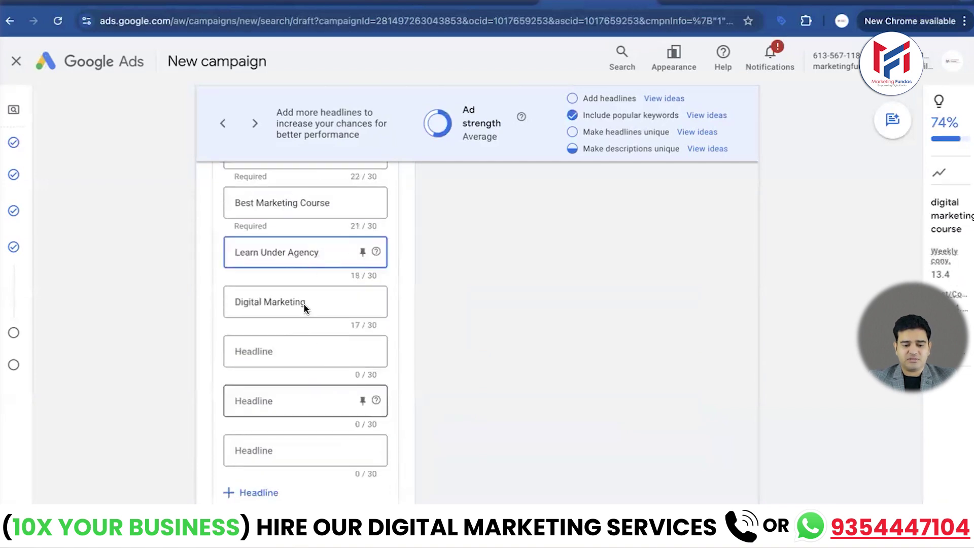
pyautogui.scroll(2, 304, 307)
pyautogui.click(308, 349)
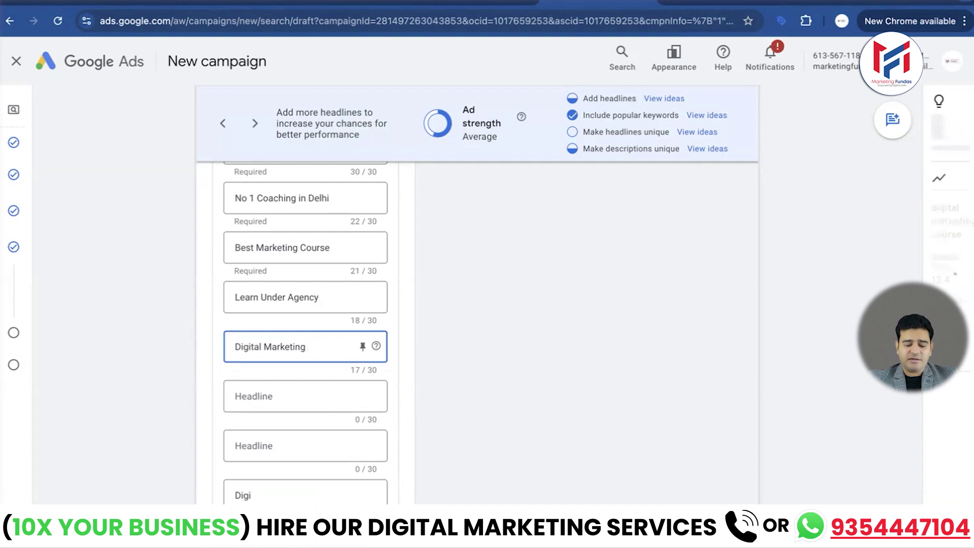
pyautogui.write('Trai')
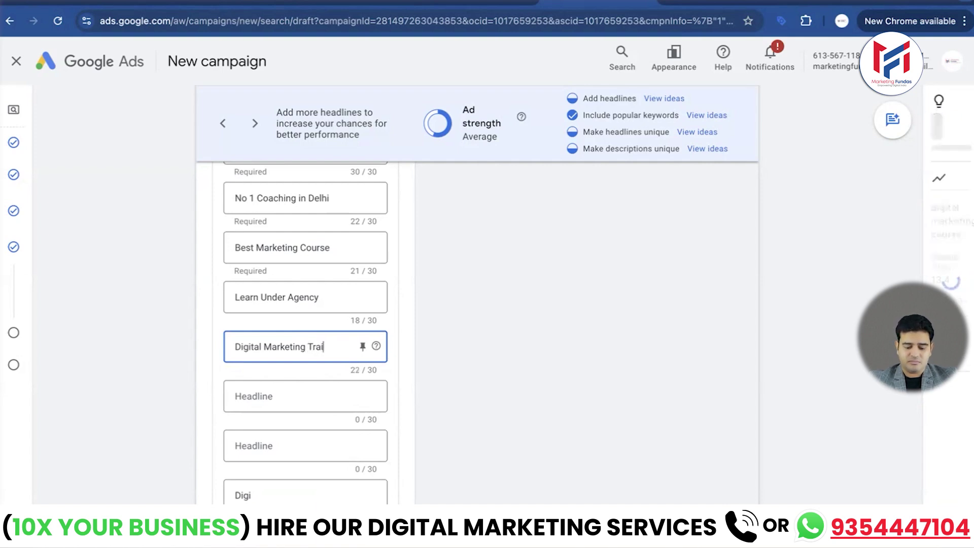
pyautogui.scroll(-1, 305, 345)
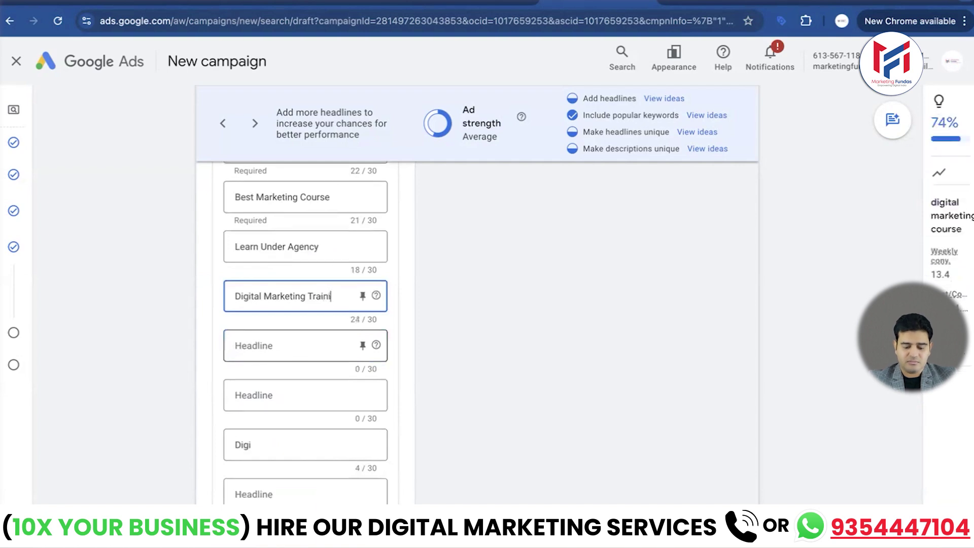
pyautogui.write('ning')
pyautogui.scroll(1, 305, 345)
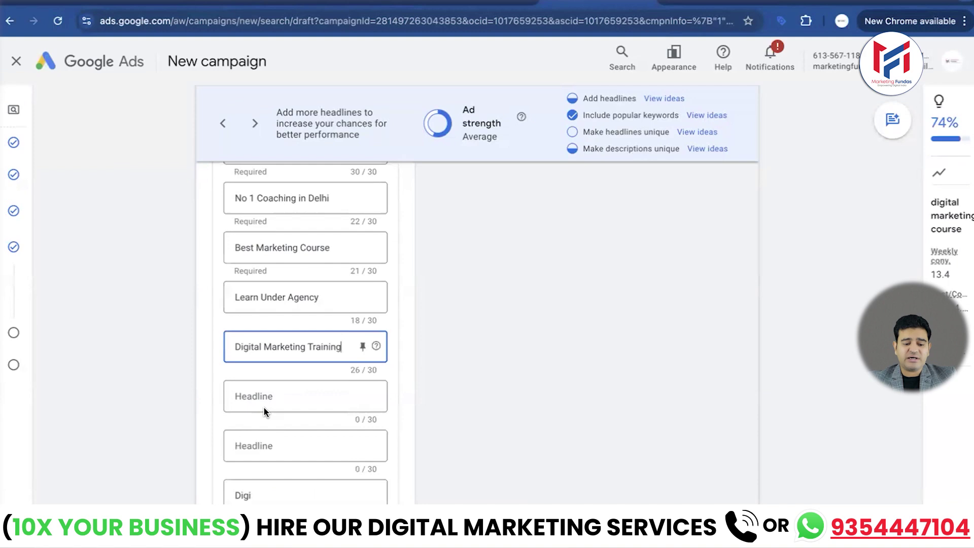
# Append "social media marketing ppc" to the ad's third description, after "SEO (Search Engine Optimization)"
pyautogui.scroll(-6, 264, 407)
pyautogui.scroll(-2, 264, 407)
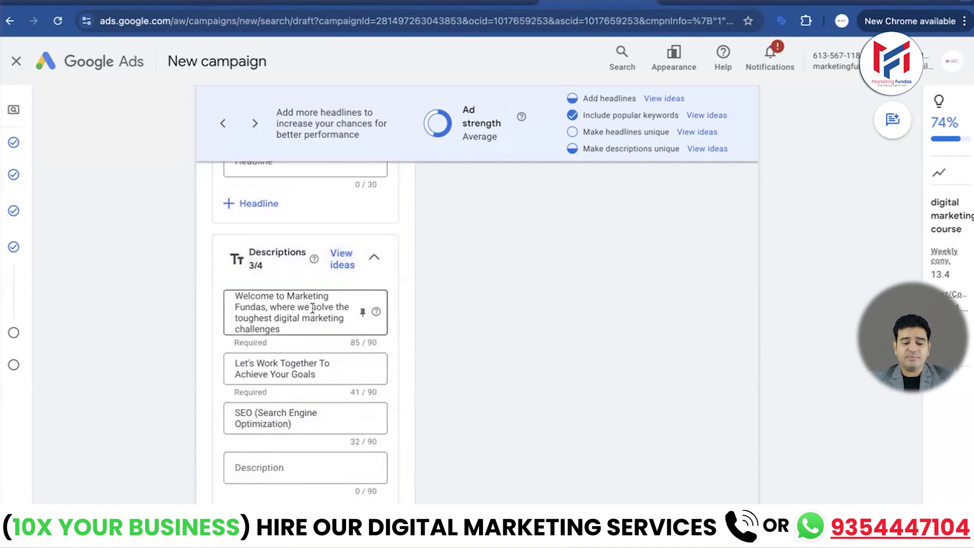
pyautogui.click(299, 315)
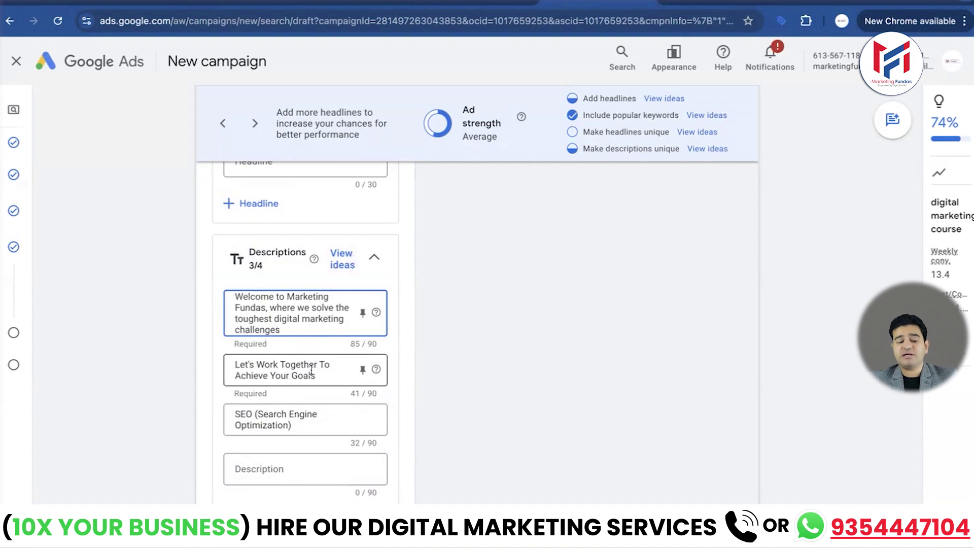
pyautogui.click(299, 428)
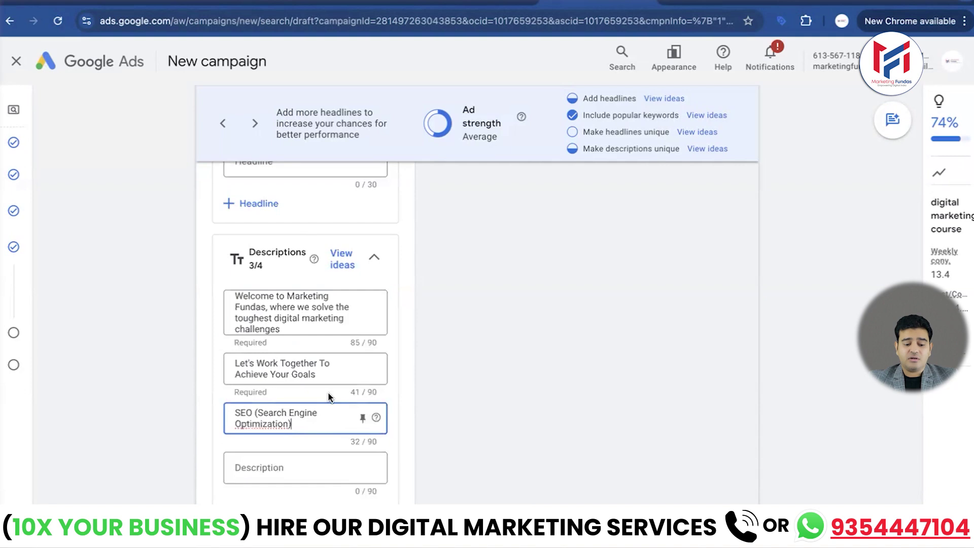
pyautogui.write('so')
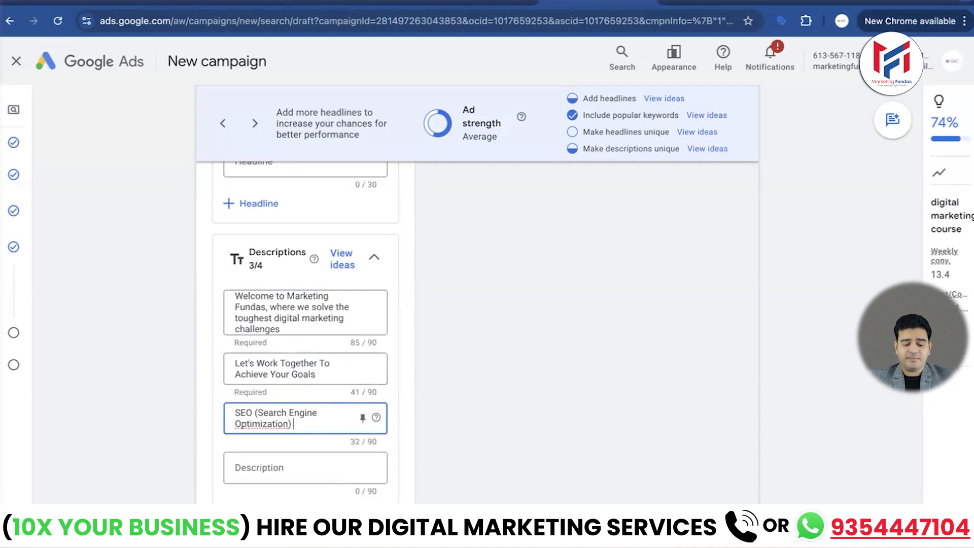
pyautogui.write('cial m')
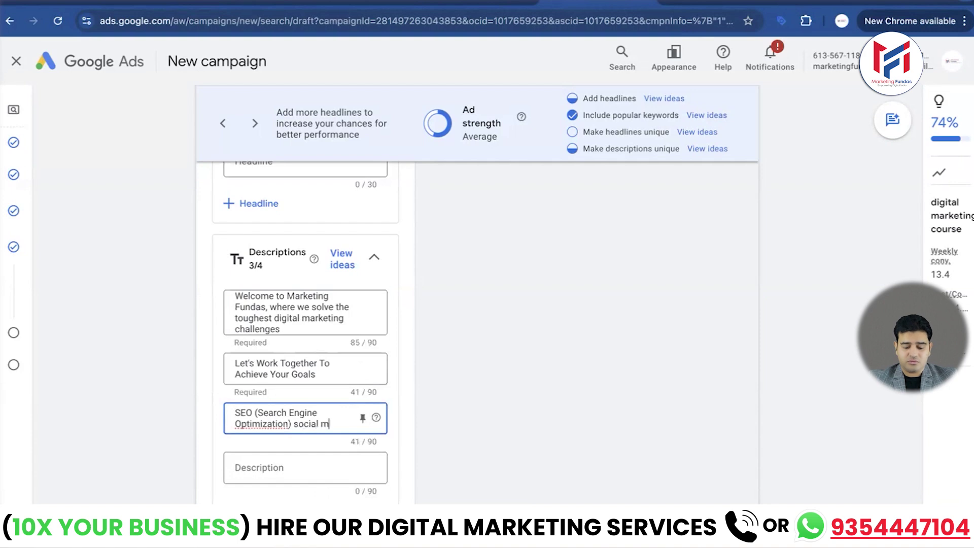
pyautogui.write('edia marketing')
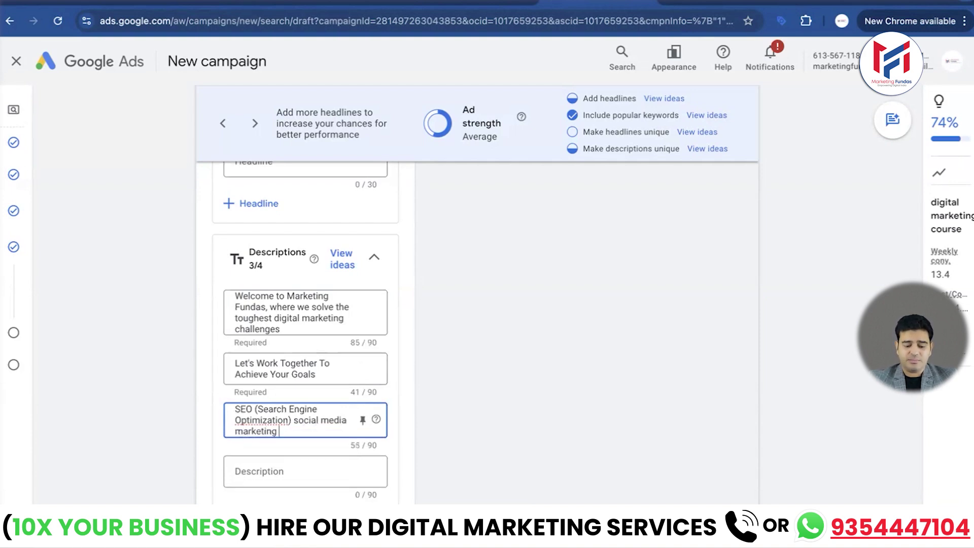
pyautogui.write(' ppc')
# Fill the ad's empty fourth description with "Get Early Bird Discount on all"
pyautogui.click(289, 472)
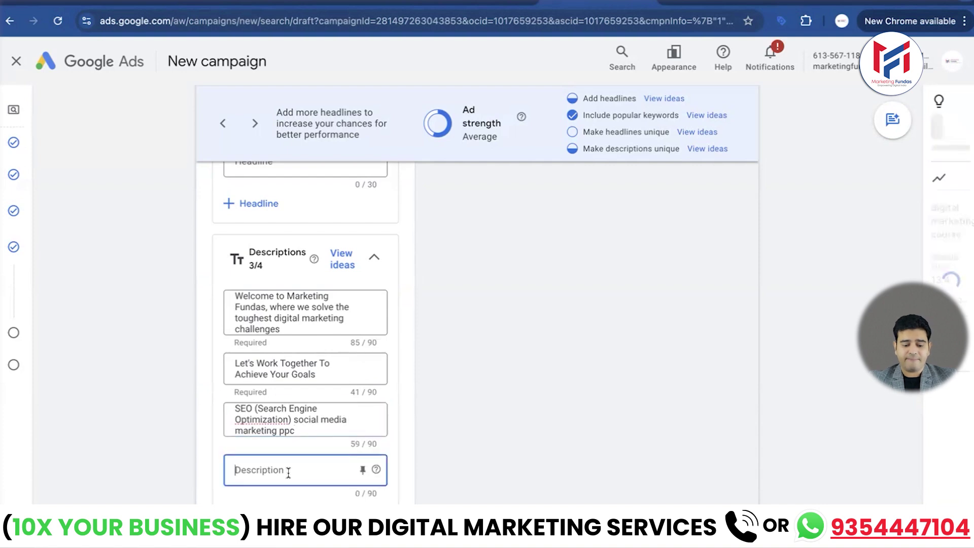
pyautogui.write('Get')
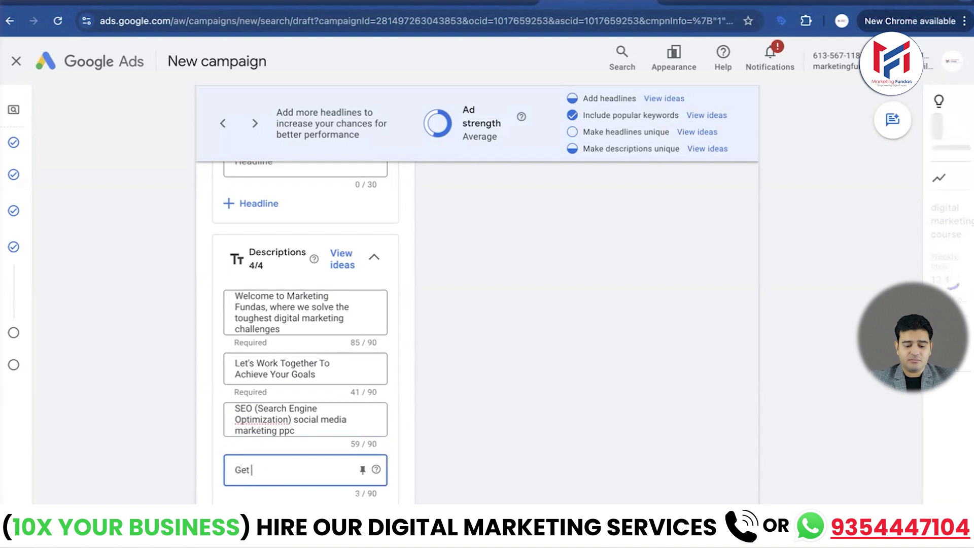
pyautogui.write(' Early Bird D')
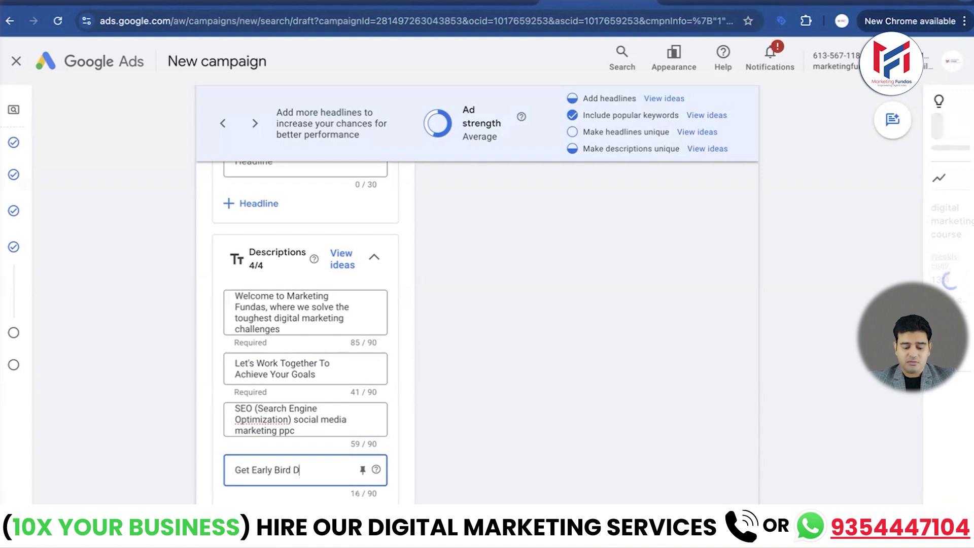
pyautogui.write('iscount')
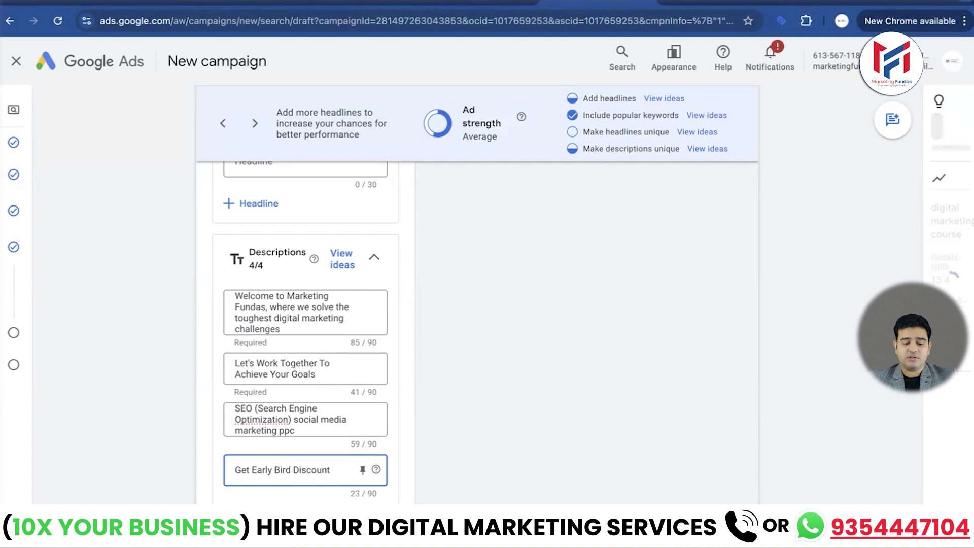
pyautogui.write(' on all')
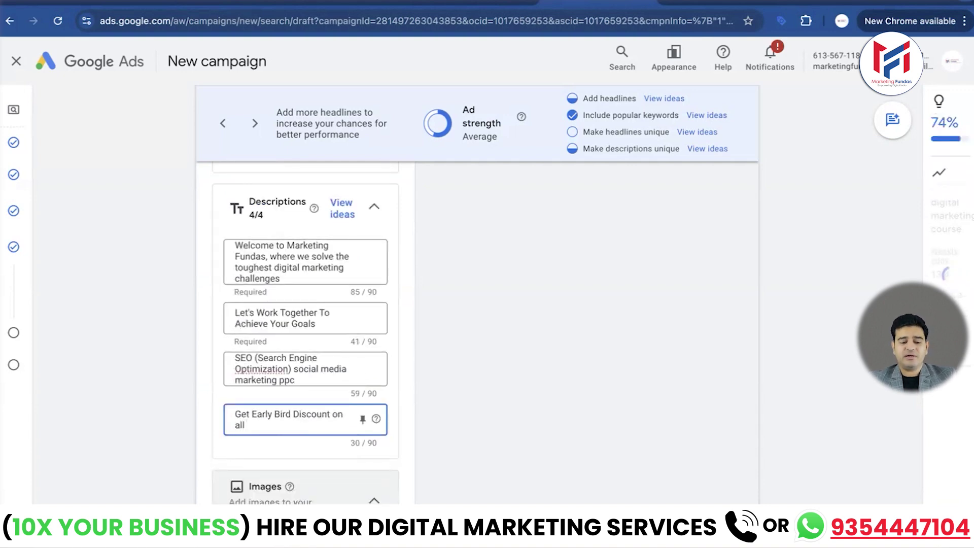
pyautogui.scroll(-3, 305, 334)
pyautogui.scroll(-2, 305, 334)
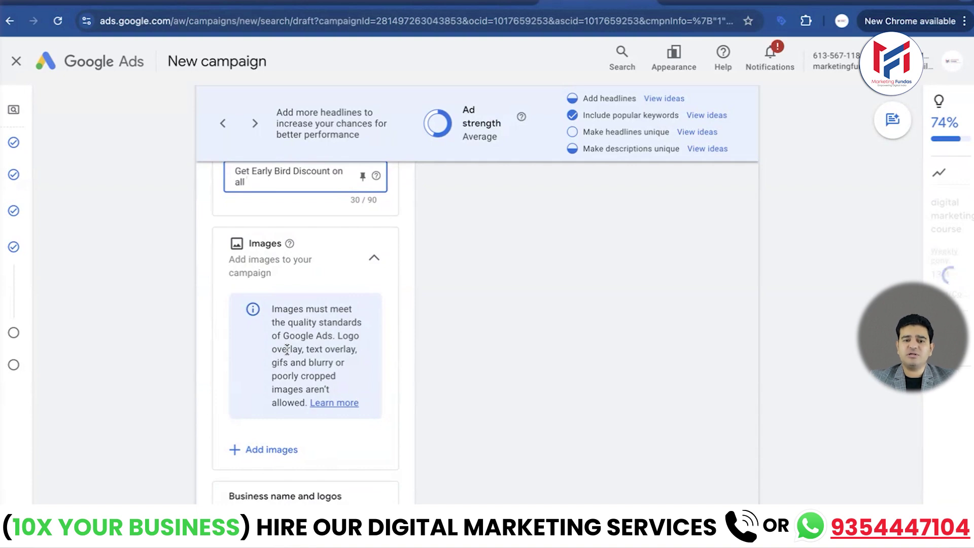
pyautogui.scroll(-1, 203, 362)
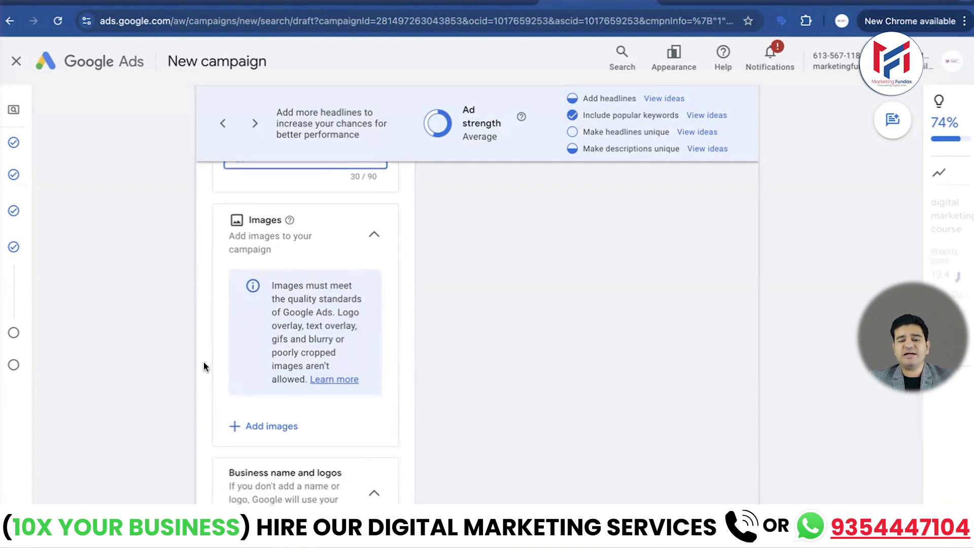
# Start the ad's first sitelink and set its sitelink text to "SEO Course"
pyautogui.scroll(-10, 203, 361)
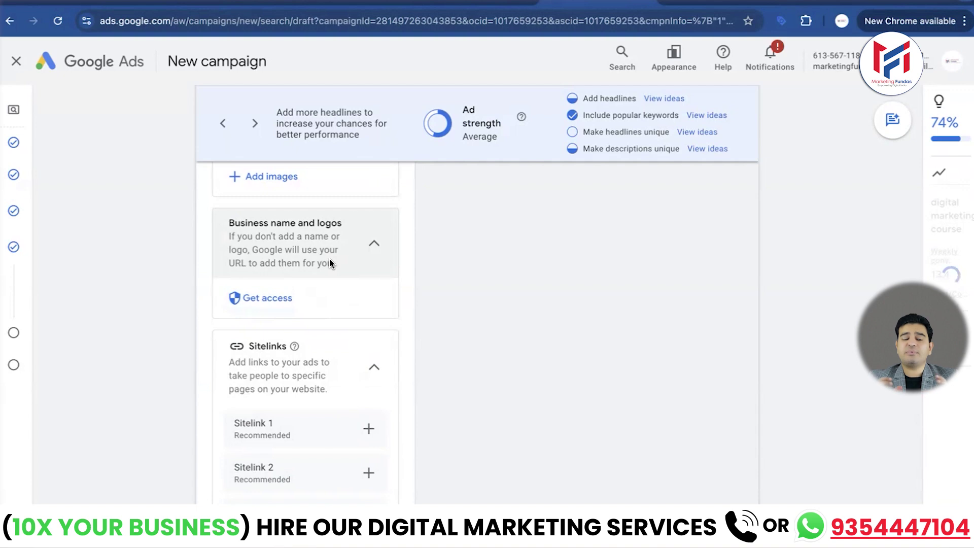
pyautogui.scroll(-2, 329, 262)
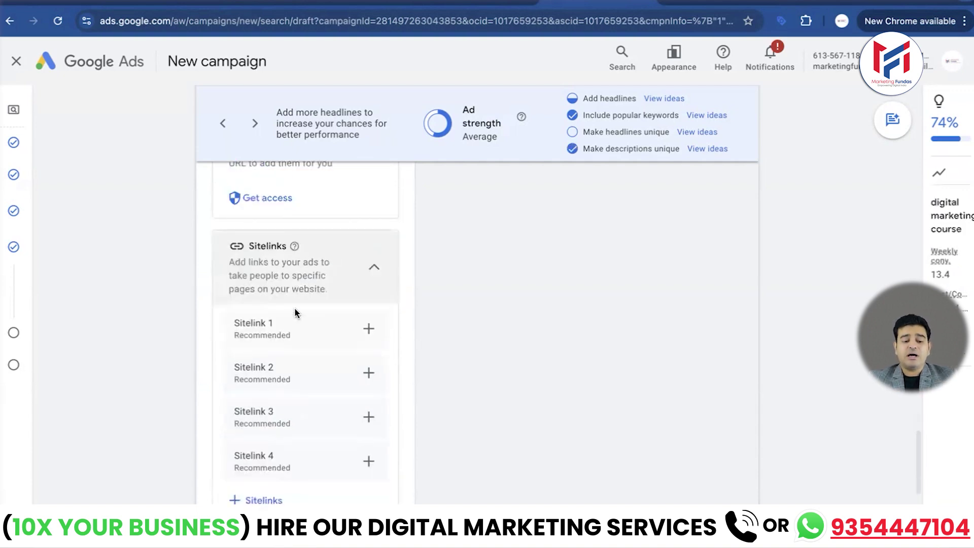
pyautogui.click(369, 330)
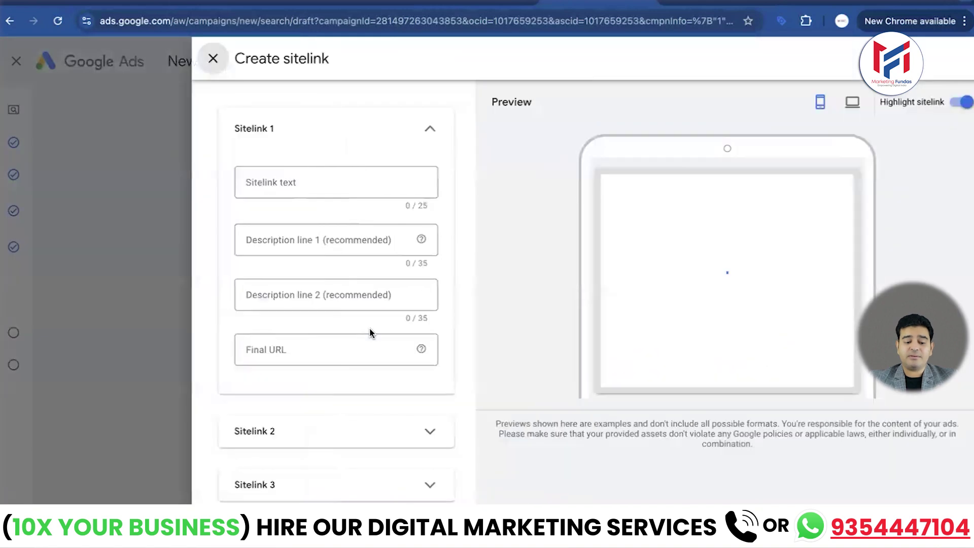
pyautogui.click(330, 185)
pyautogui.write('SEO Course')
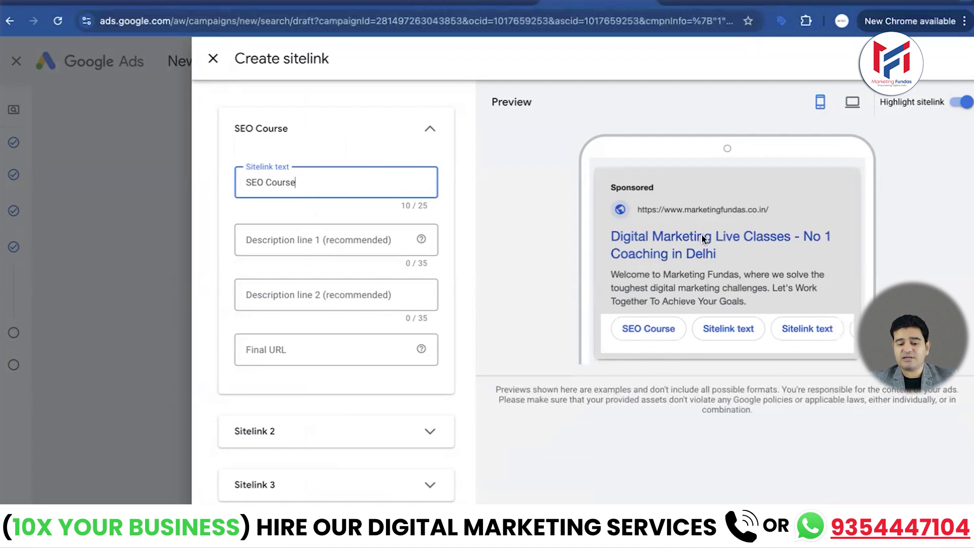
# Fill description line 1 of the SEO Course sitelink with "Become an SEO Expert"
pyautogui.click(334, 239)
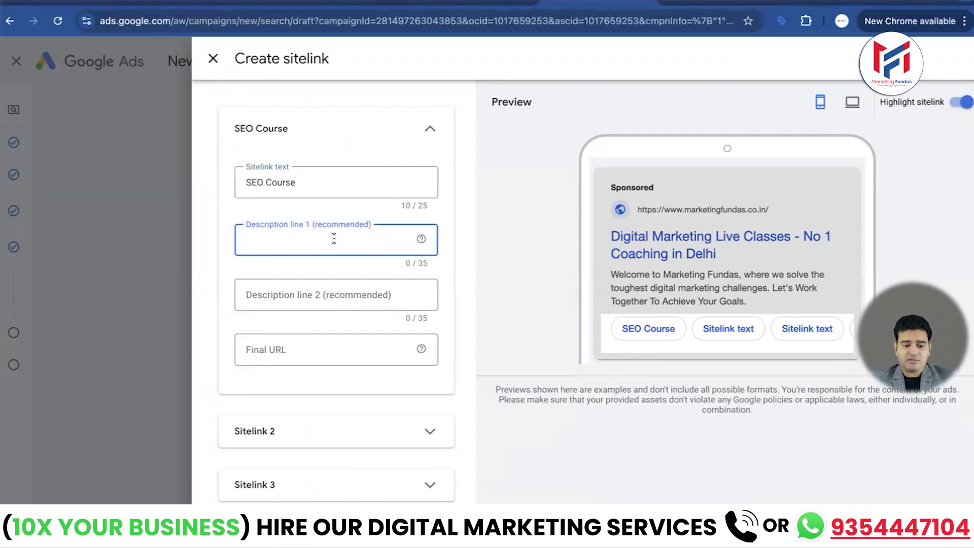
pyautogui.write('B')
pyautogui.write('est')
pyautogui.press('BackSpace')
pyautogui.press('BackSpace')
pyautogui.press('BackSpace')
pyautogui.write('eco')
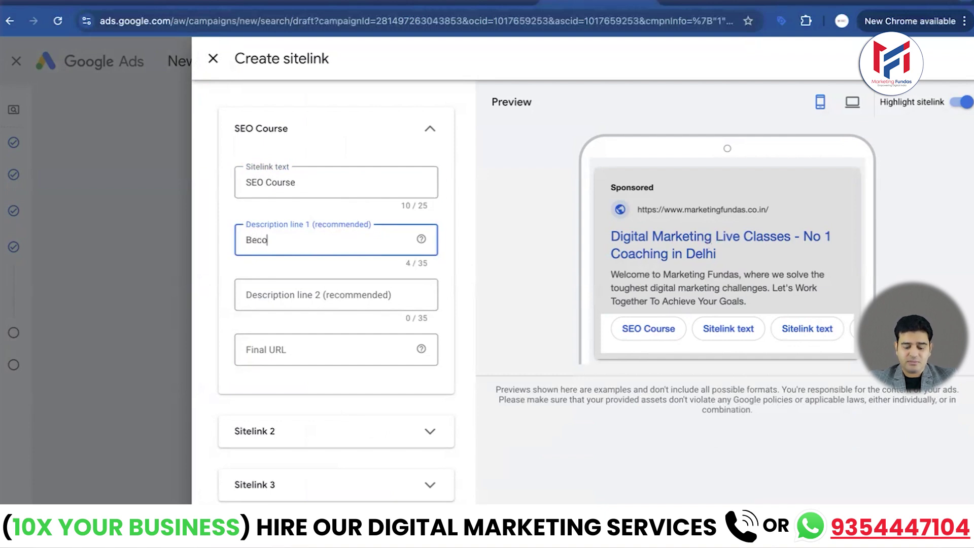
pyautogui.write('me an')
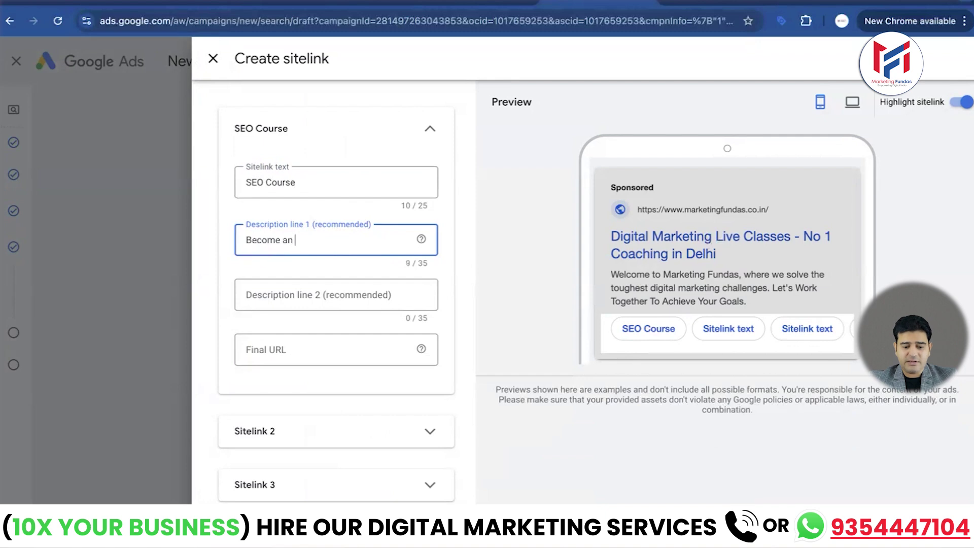
pyautogui.write(' SEO E')
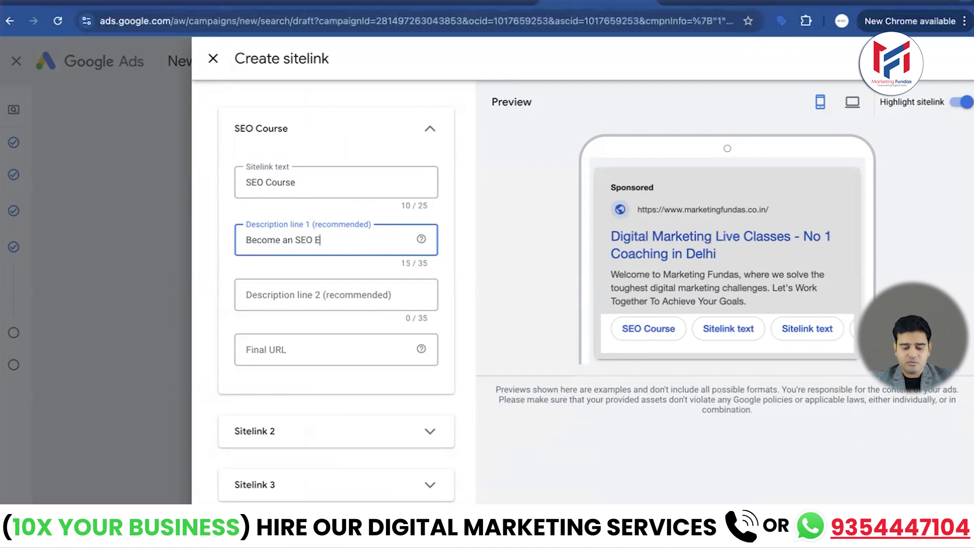
pyautogui.write('xpert')
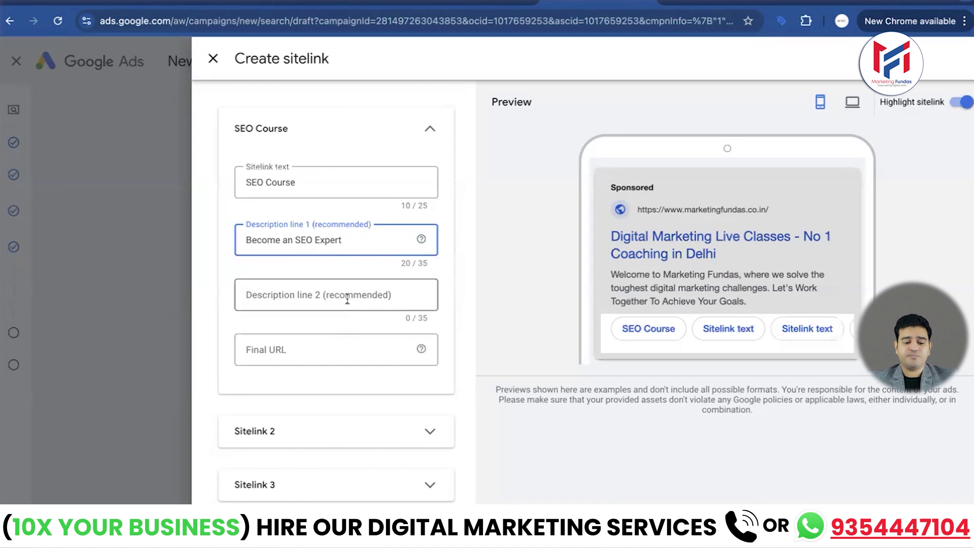
# Fill description line 2 of the SEO Course sitelink with "Get Job in this field"
pyautogui.click(328, 293)
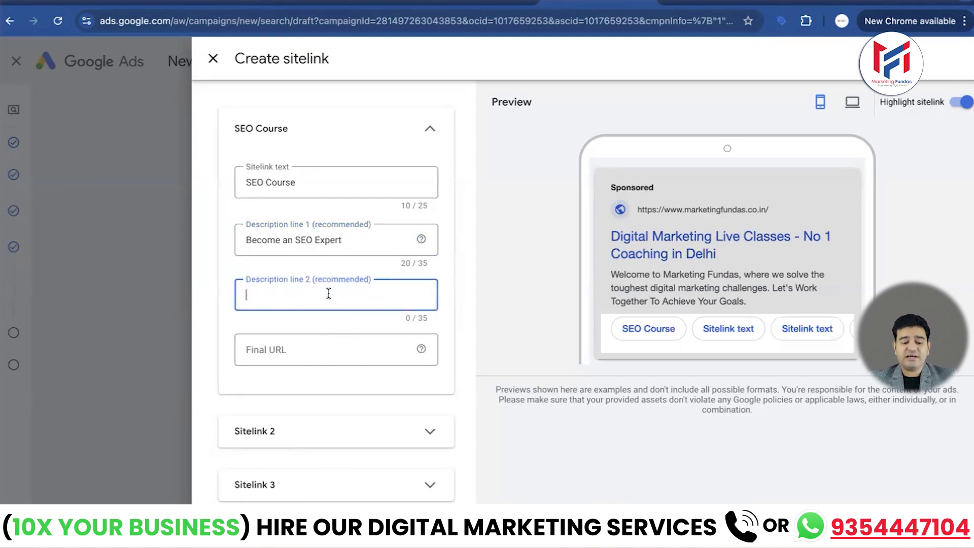
pyautogui.write('G')
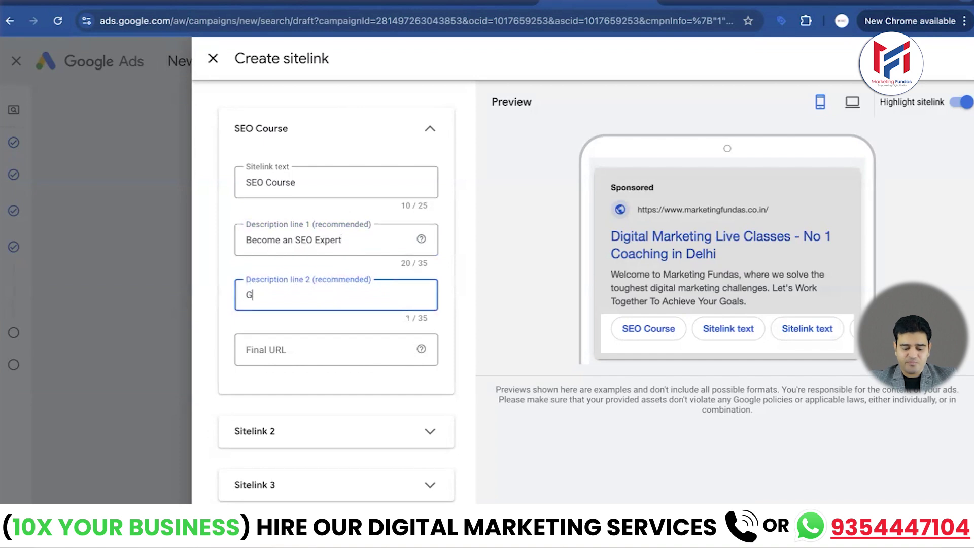
pyautogui.write('et Job in t')
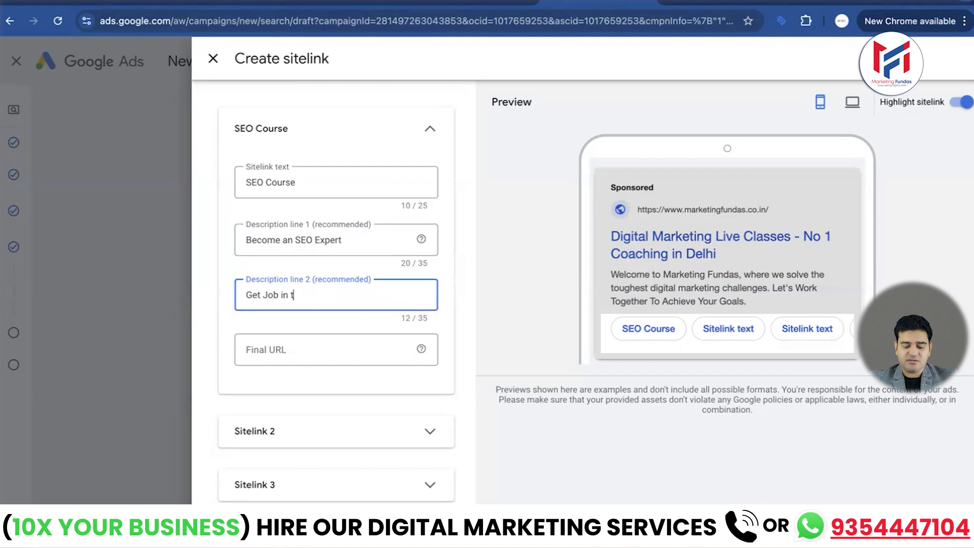
pyautogui.write('his field')
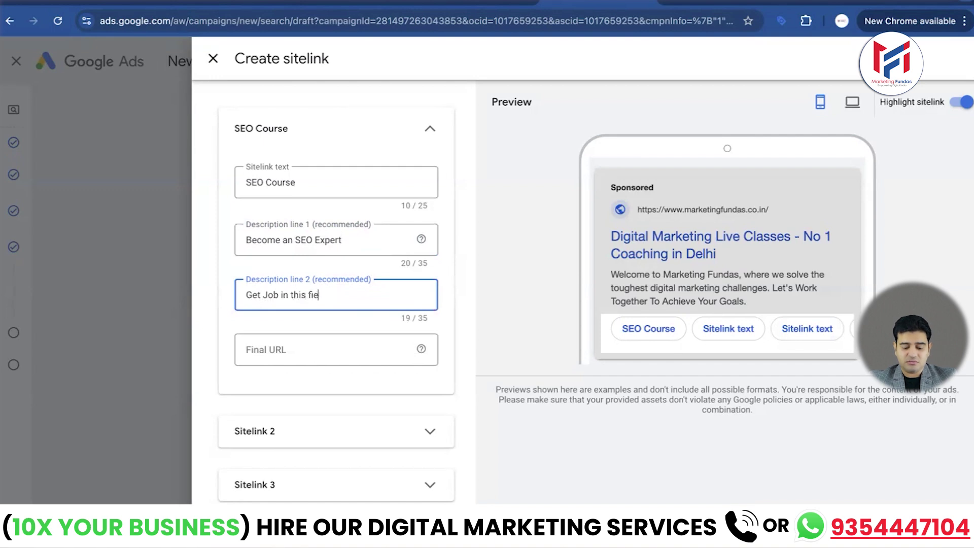
# Copy the Marketing Fundas website's Services page address, marketingfundas.co.in/services/, into the SEO Course sitelink's final URL
pyautogui.click(297, 350)
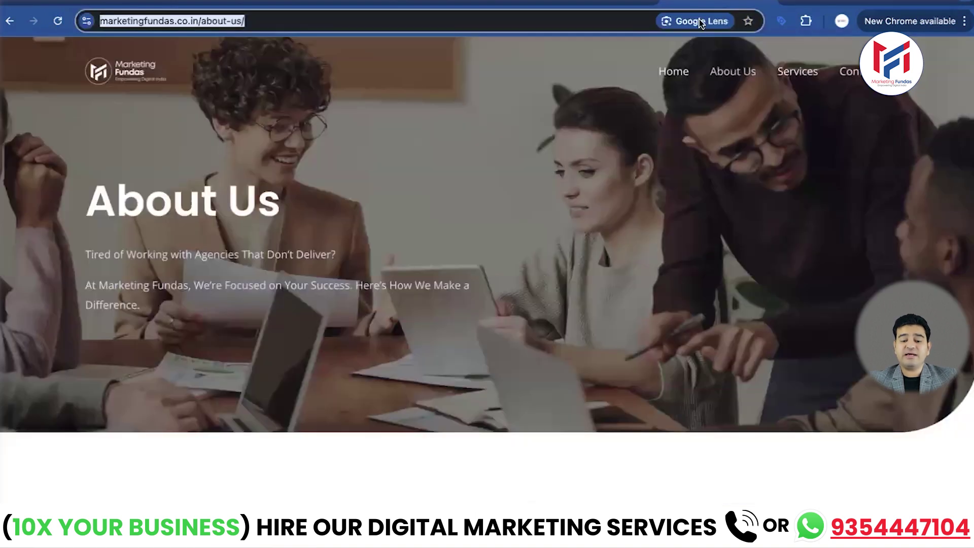
pyautogui.click(730, 3)
pyautogui.click(794, 71)
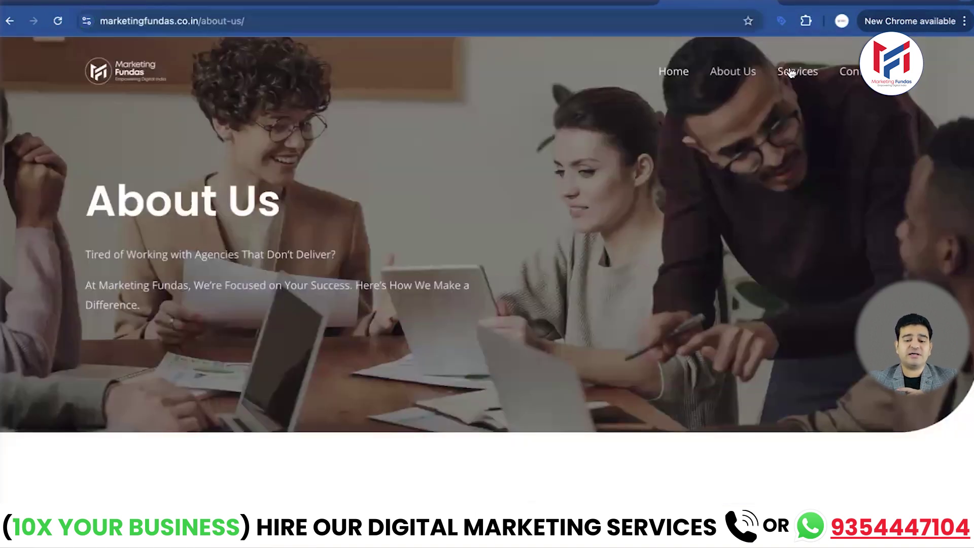
pyautogui.click(422, 22)
pyautogui.hotkey('ctrl', 'c')
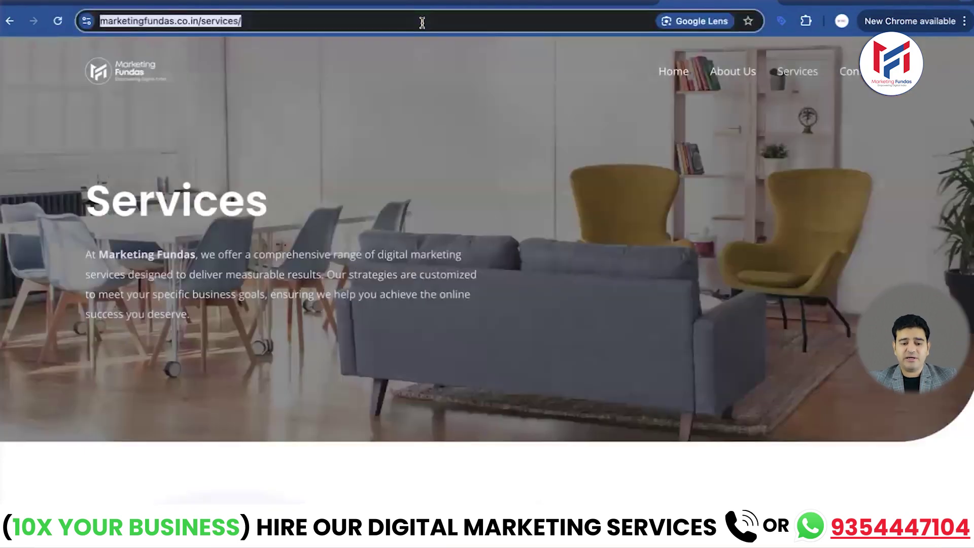
pyautogui.click(579, 3)
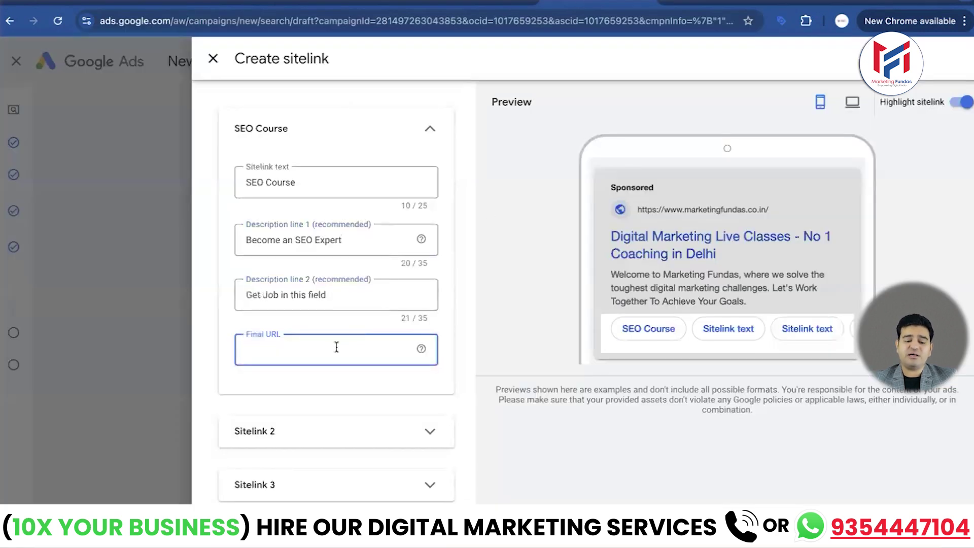
pyautogui.hotkey('ctrl', 'v')
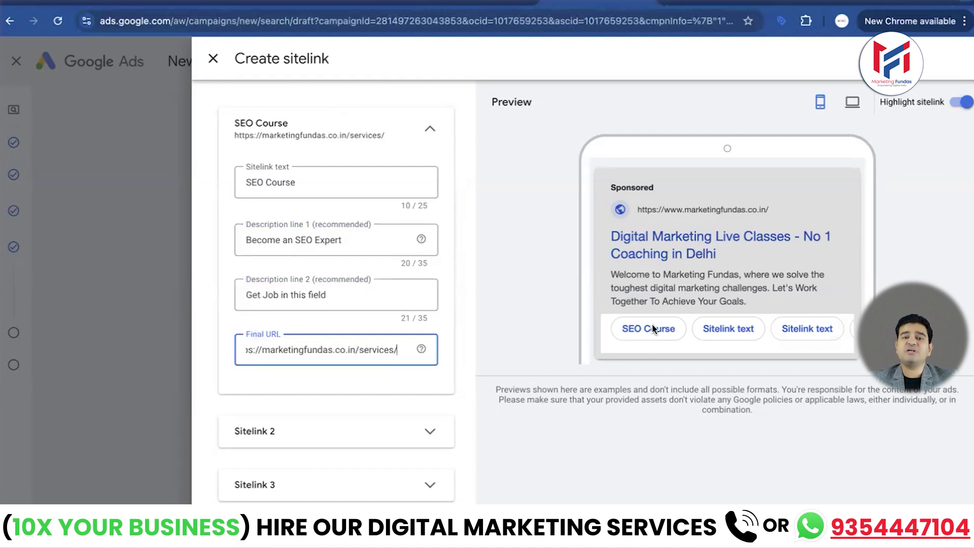
# Expand the second sitelink and set its sitelink text to "PPC Ads"
pyautogui.scroll(-3, 348, 381)
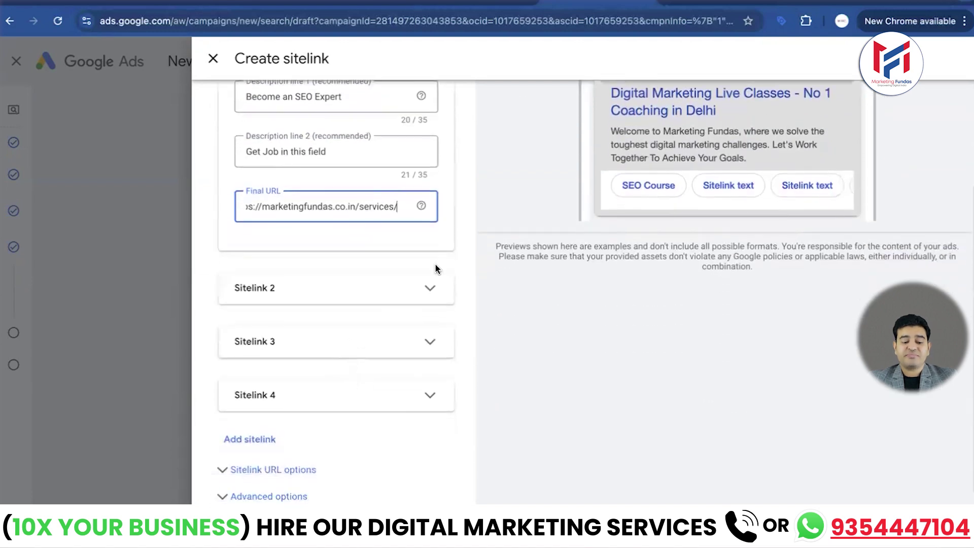
pyautogui.click(430, 289)
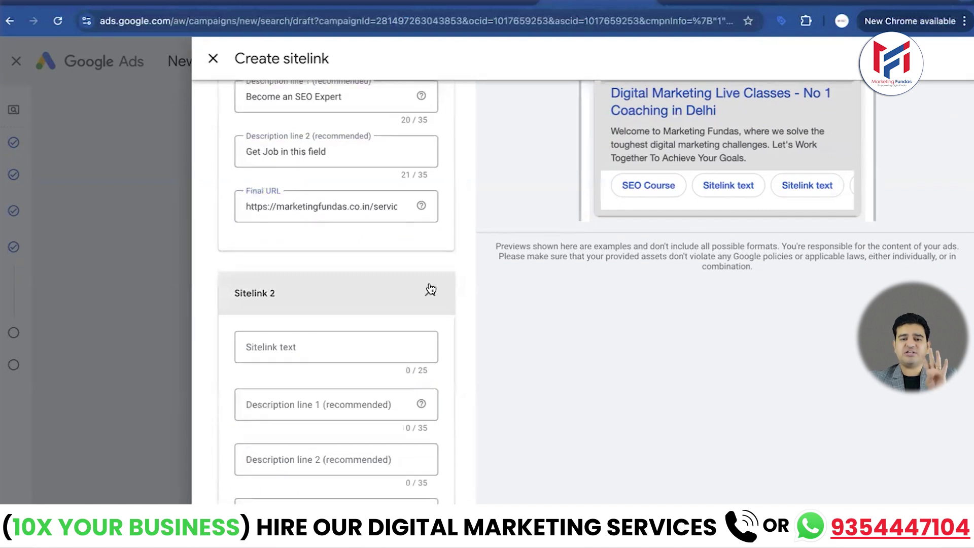
pyautogui.click(325, 340)
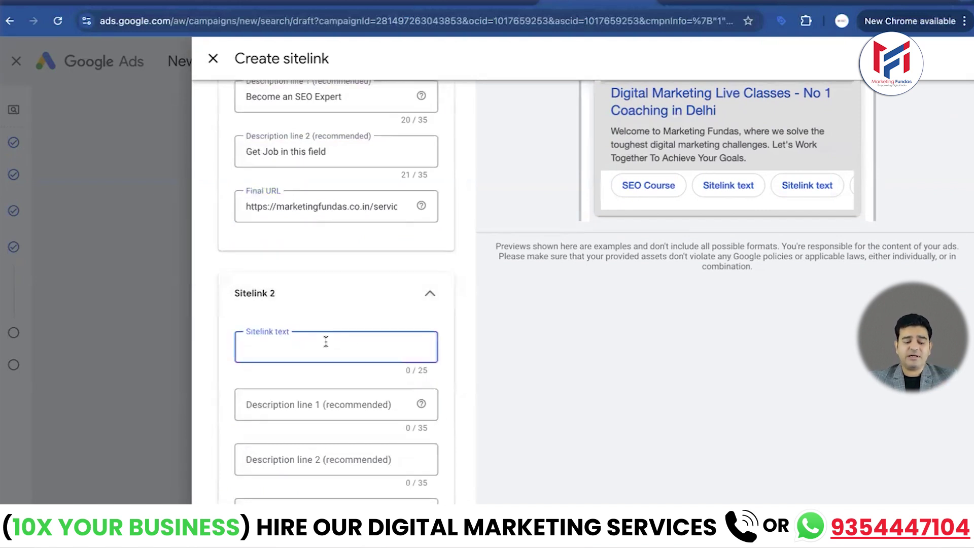
pyautogui.write('PPC')
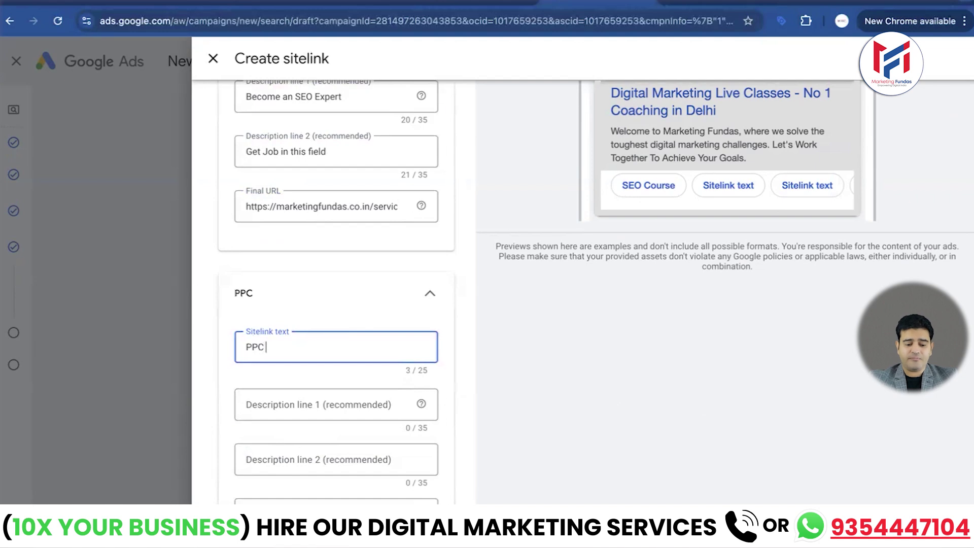
pyautogui.write(' Ads')
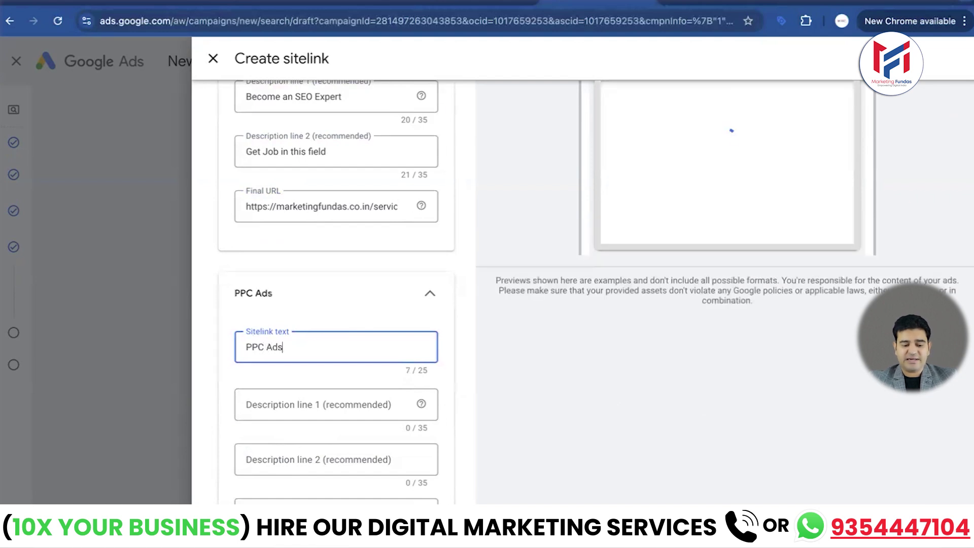
# Fill the PPC Ads sitelink's two description lines with "Become PPC Expert" and "High income skill"
pyautogui.click(297, 406)
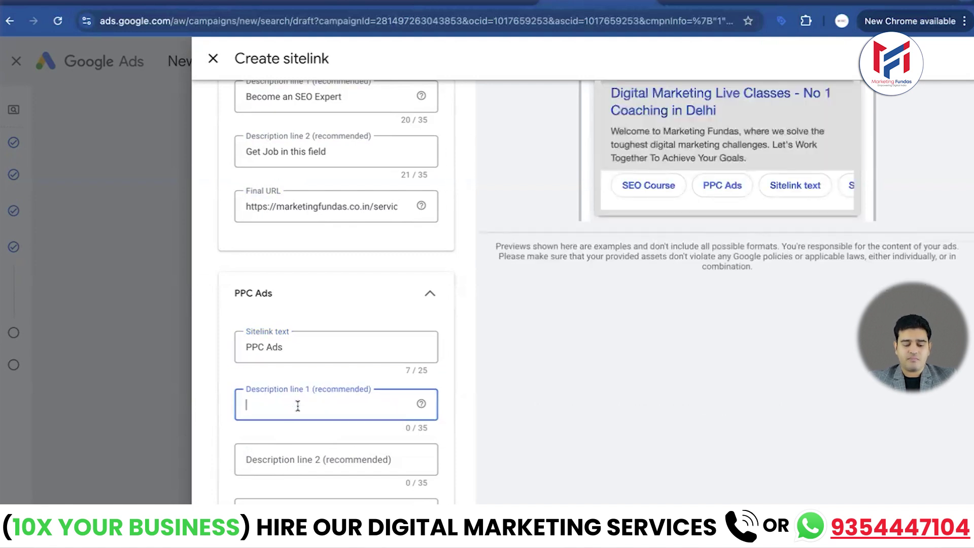
pyautogui.write('Become PPC Expert')
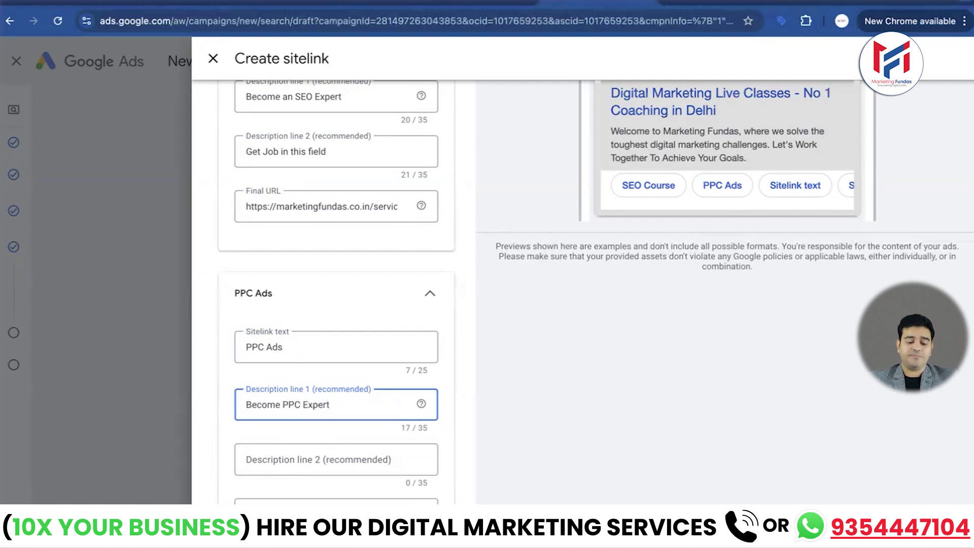
pyautogui.click(292, 460)
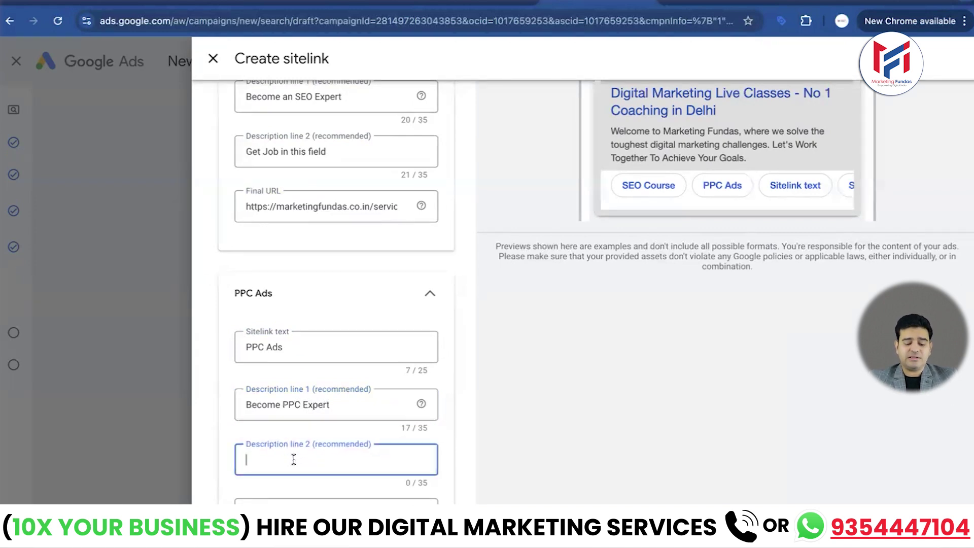
pyautogui.write('High income ski')
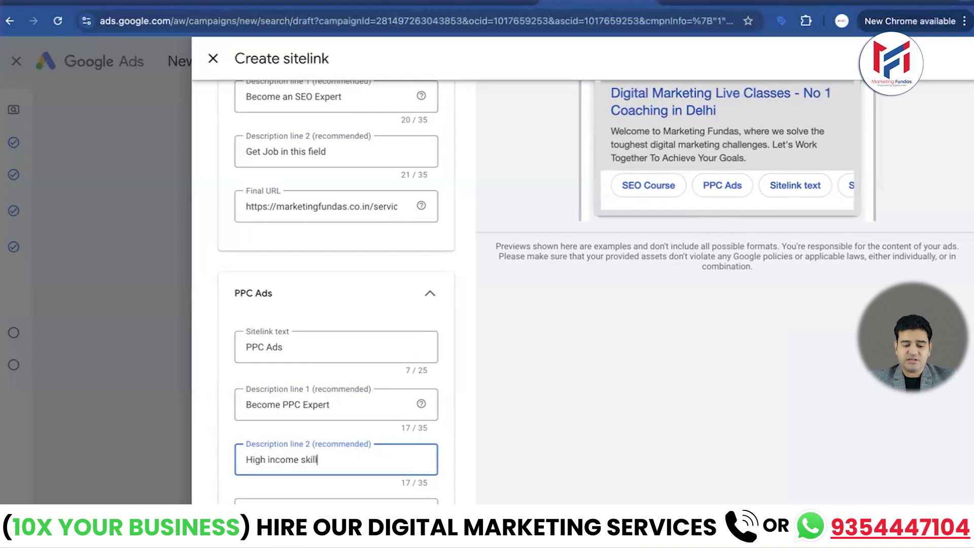
pyautogui.write('ll')
# Copy the Marketing Fundas website's contact page address, marketingfundas.co.in/contact/, into the PPC Ads sitelink's final URL
pyautogui.scroll(-3, 301, 487)
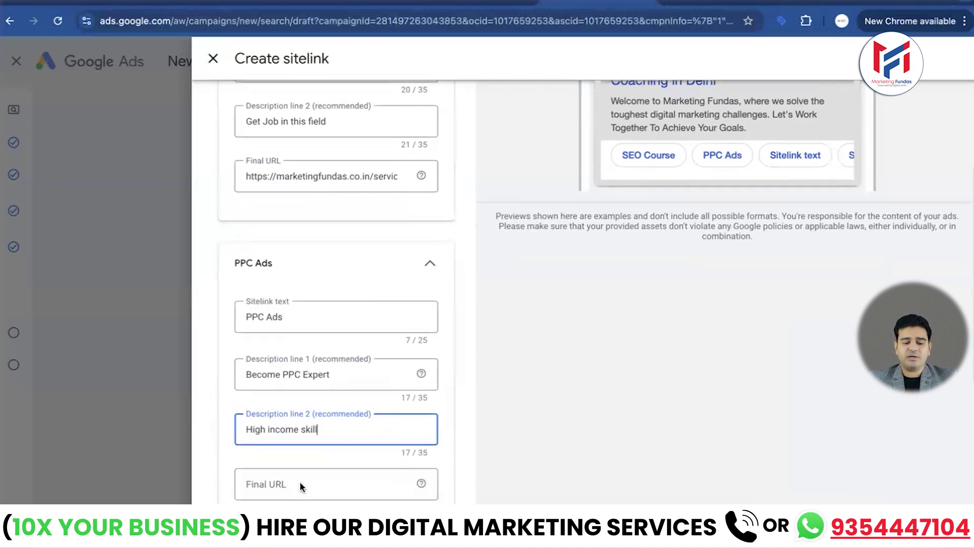
pyautogui.scroll(-1, 301, 487)
pyautogui.click(301, 344)
pyautogui.click(710, 4)
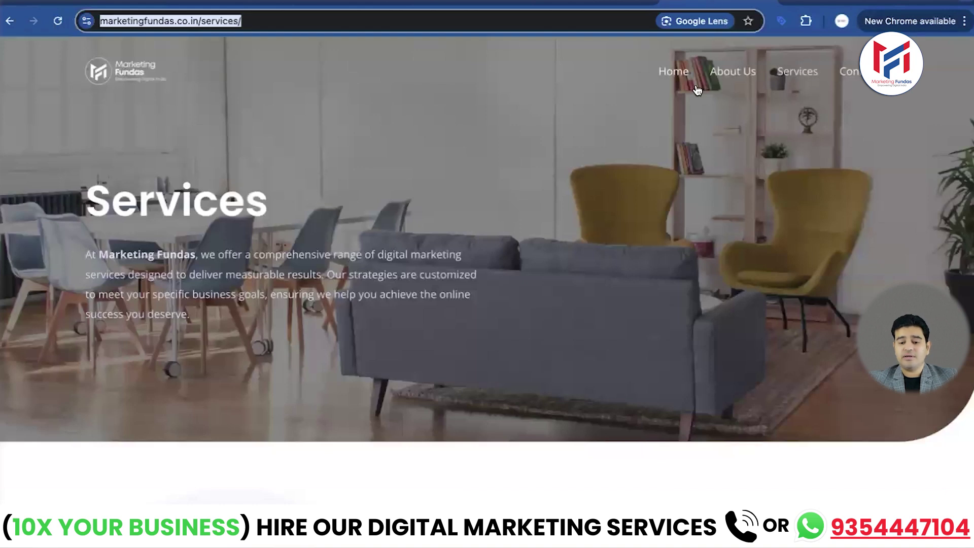
pyautogui.click(867, 72)
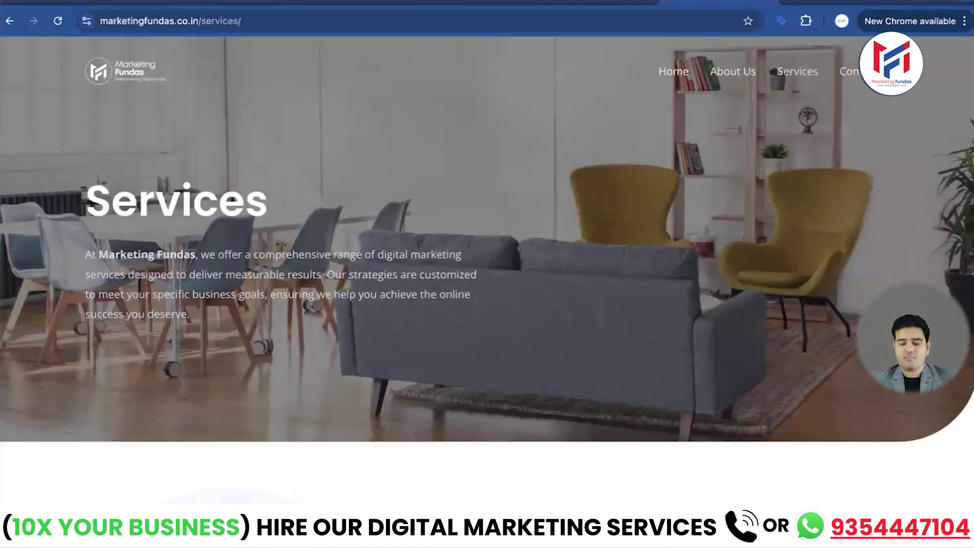
pyautogui.click(473, 19)
pyautogui.hotkey('ctrl', 'c')
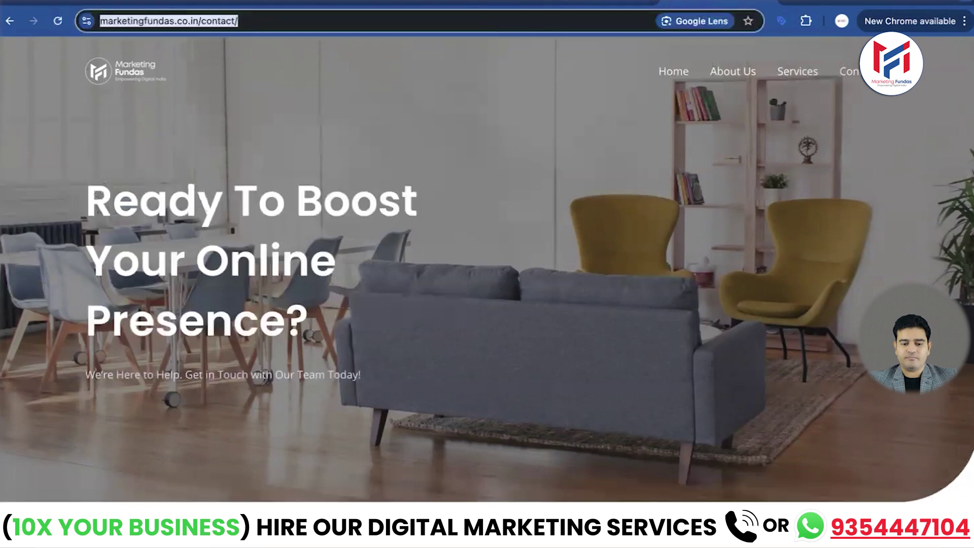
pyautogui.click(598, 2)
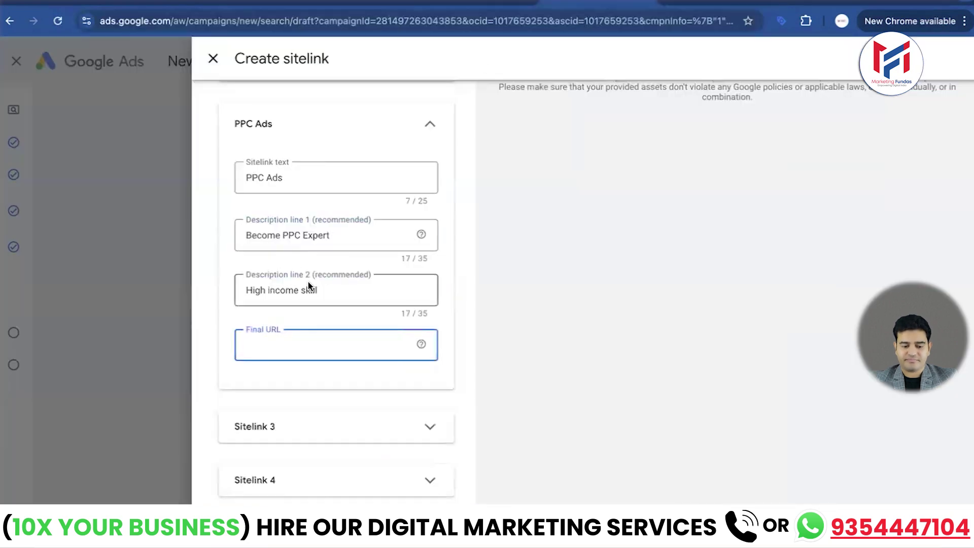
pyautogui.hotkey('ctrl', 'v')
# Save the SEO Course and PPC Ads sitelinks, leaving the third and fourth sitelinks empty
pyautogui.scroll(-2, 312, 392)
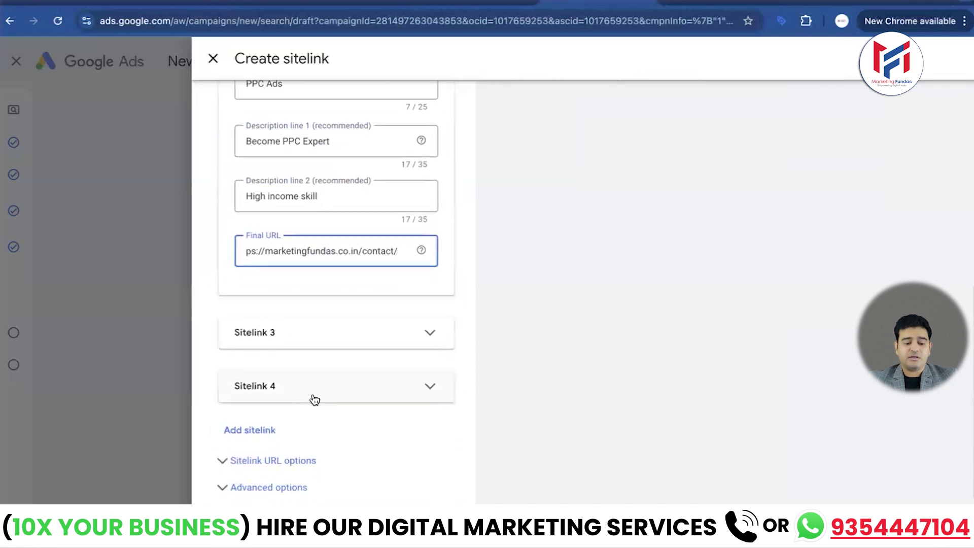
pyautogui.click(239, 521)
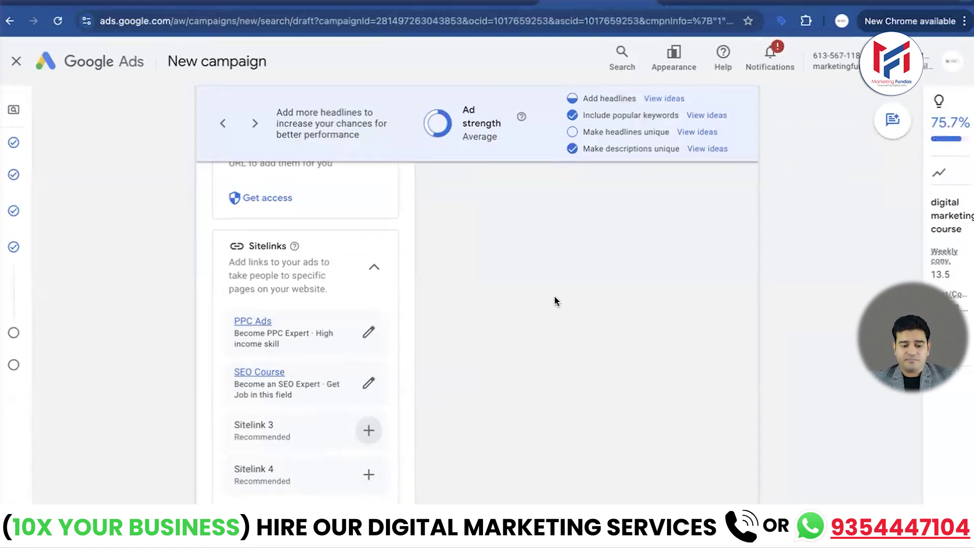
pyautogui.scroll(15, 555, 301)
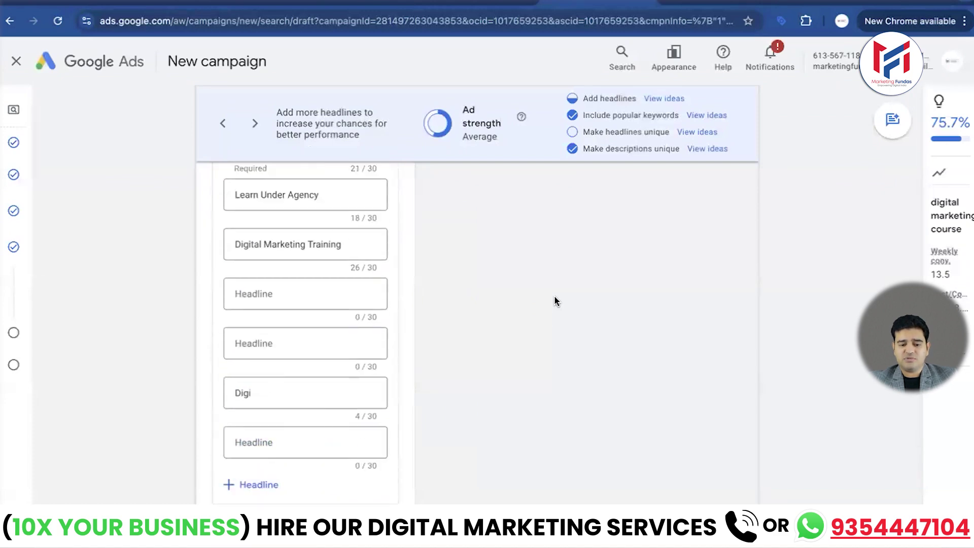
# Review the ad's headlines, descriptions, images and sitelinks, and expand the additional asset types
pyautogui.scroll(6, 554, 301)
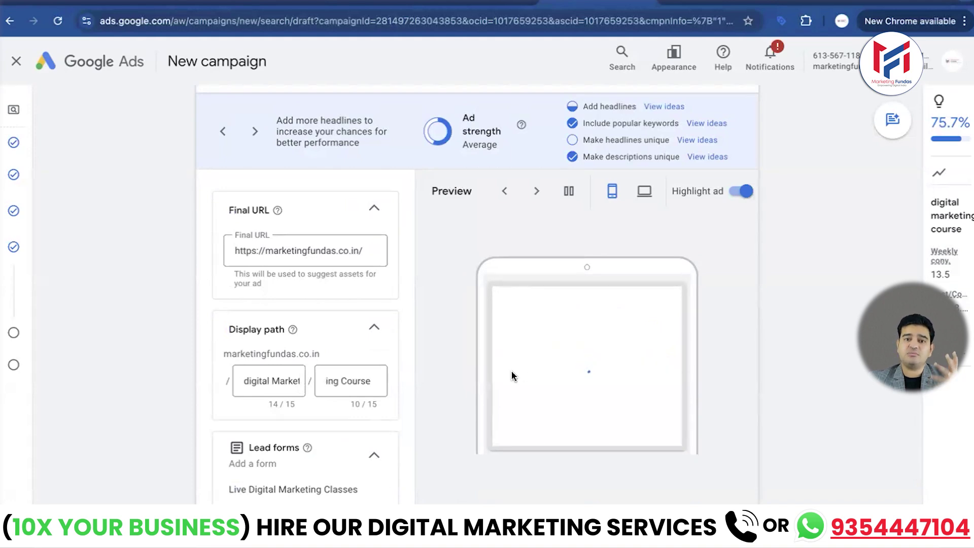
pyautogui.scroll(-8, 391, 417)
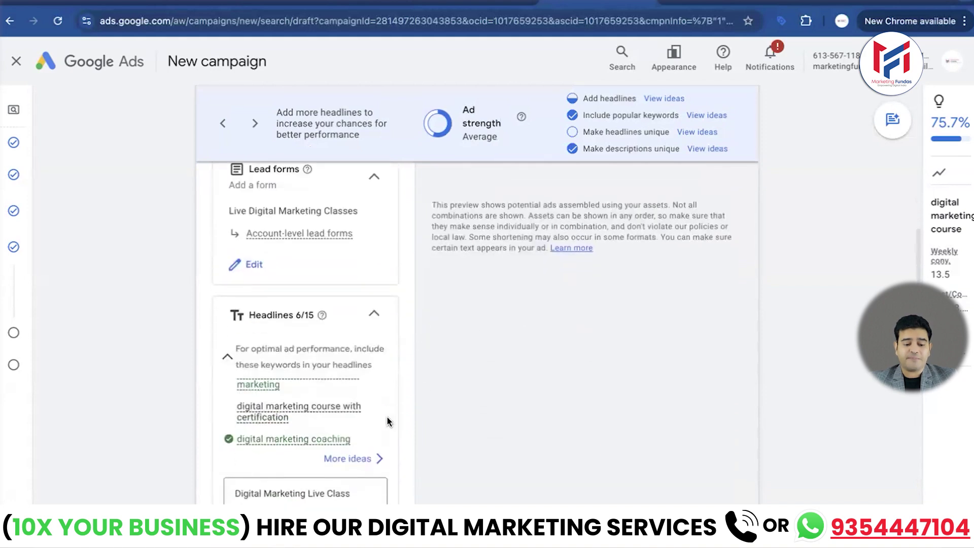
pyautogui.scroll(-2, 387, 420)
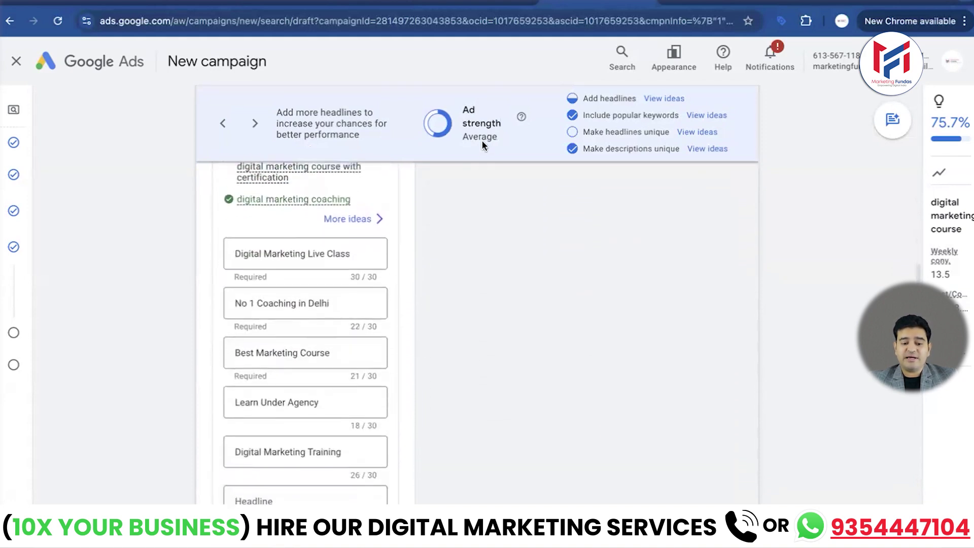
pyautogui.scroll(-5, 376, 354)
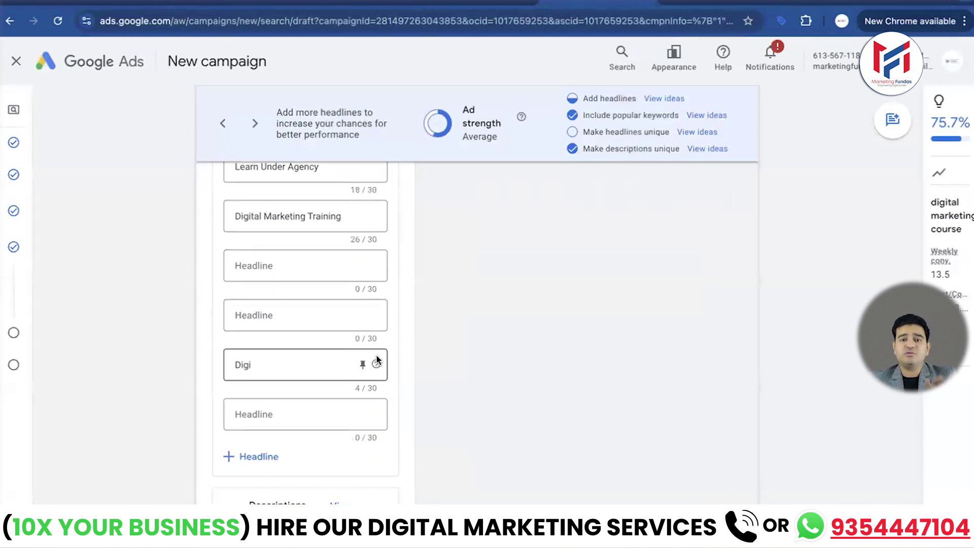
pyautogui.scroll(-6, 377, 360)
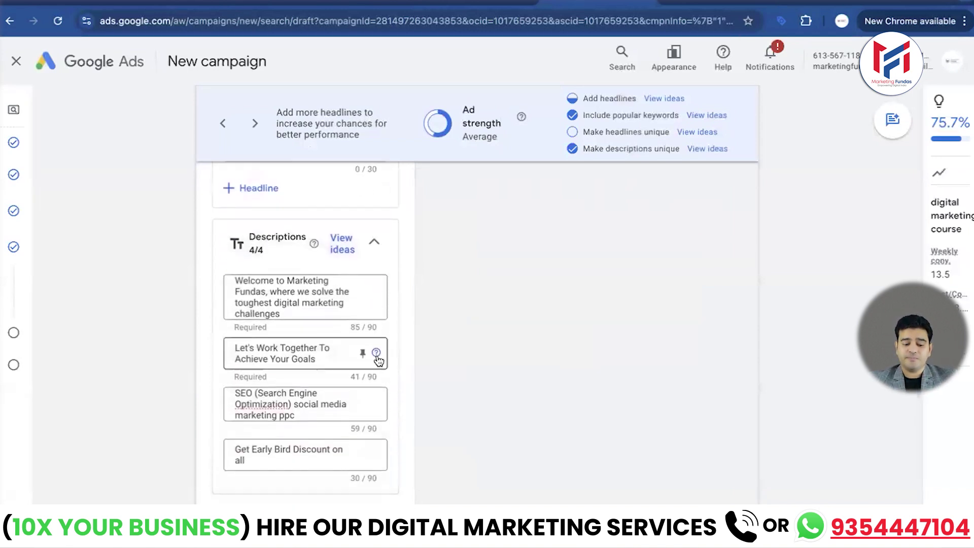
pyautogui.scroll(-9, 377, 360)
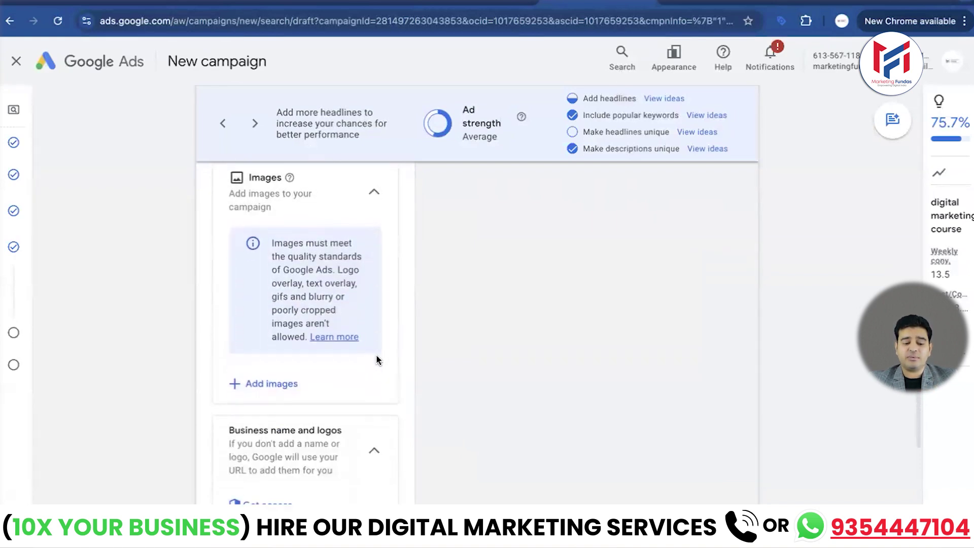
pyautogui.scroll(-6, 377, 360)
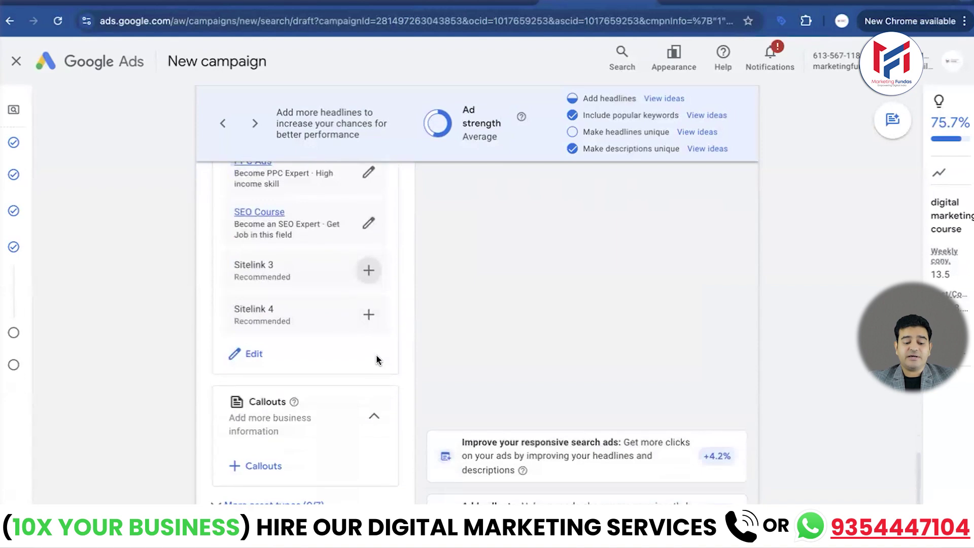
pyautogui.scroll(-3, 377, 360)
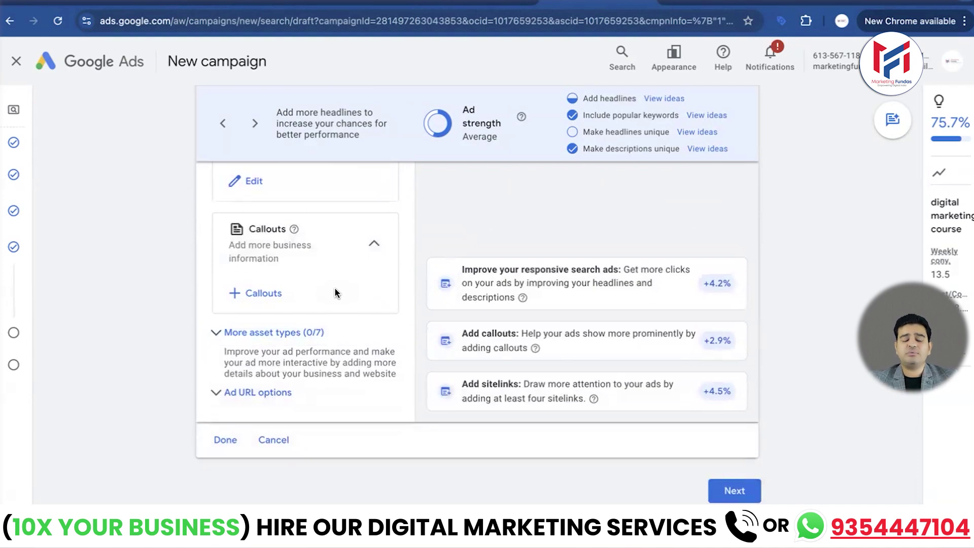
pyautogui.click(276, 336)
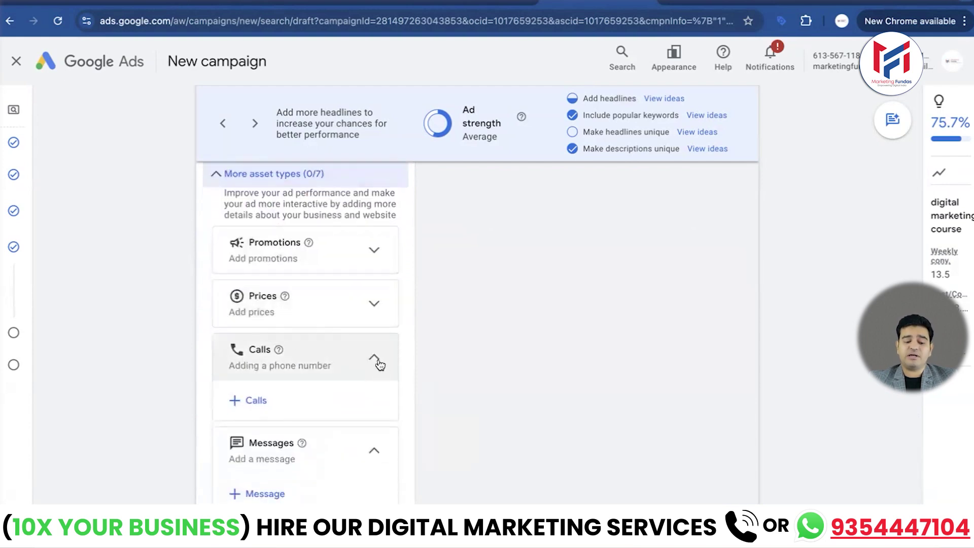
pyautogui.click(235, 401)
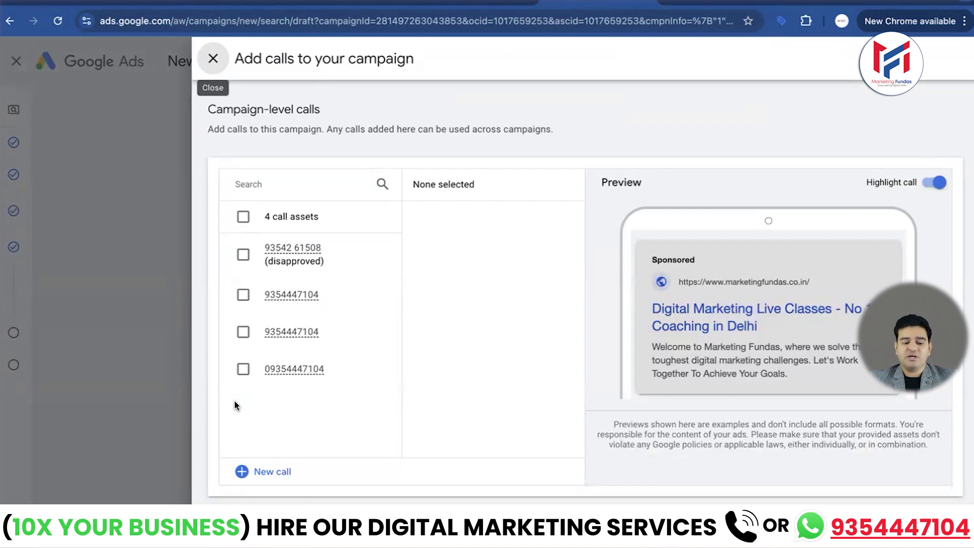
pyautogui.click(242, 472)
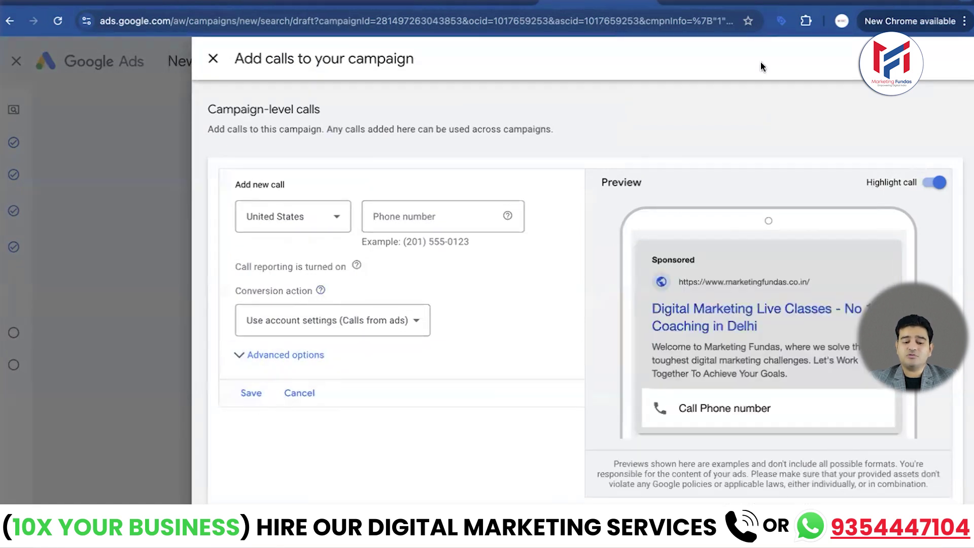
pyautogui.click(213, 59)
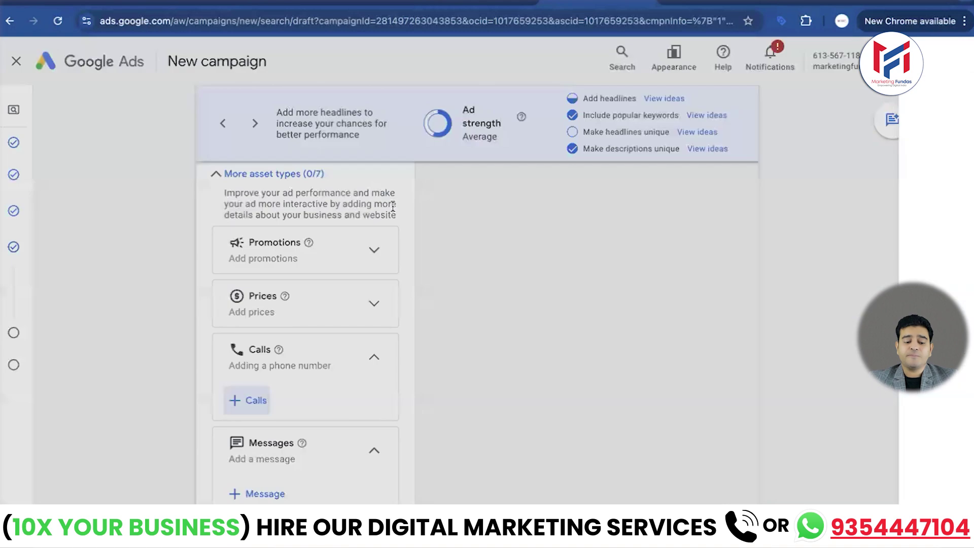
# Add the first approved phone number from the existing call assets to the campaign and save it
pyautogui.click(234, 401)
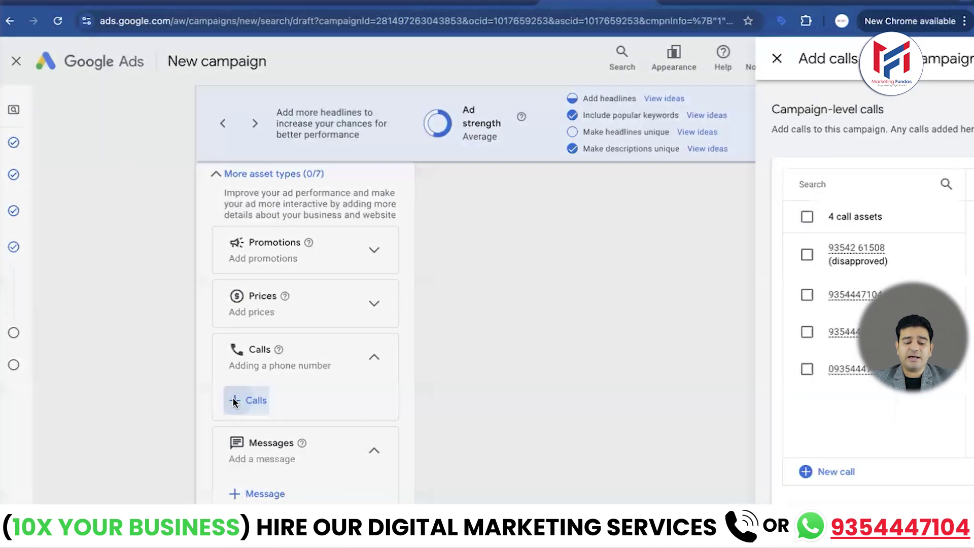
pyautogui.click(243, 295)
pyautogui.click(228, 526)
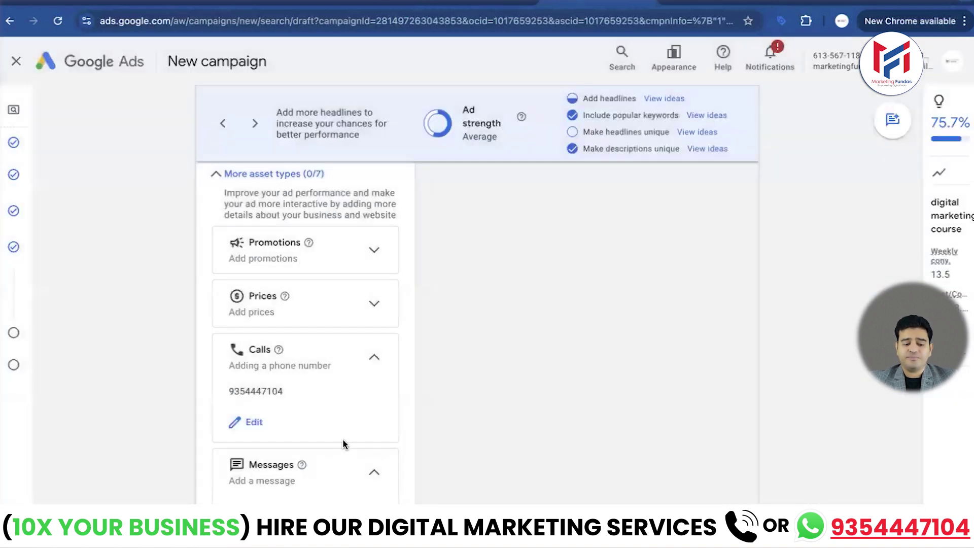
# Check the ad preview and assets, finish the ad, and proceed to the campaign's budget settings
pyautogui.scroll(15, 330, 431)
pyautogui.scroll(15, 310, 397)
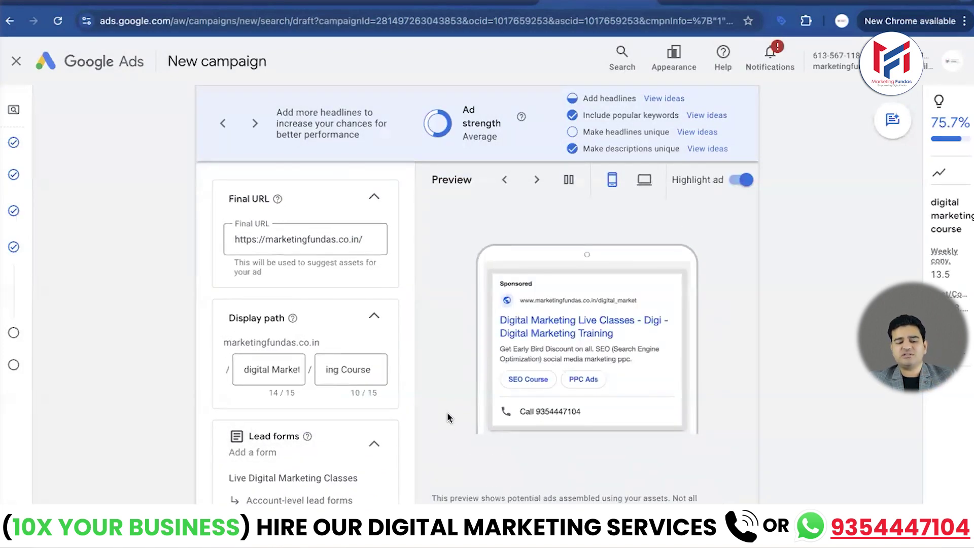
pyautogui.scroll(-10, 448, 417)
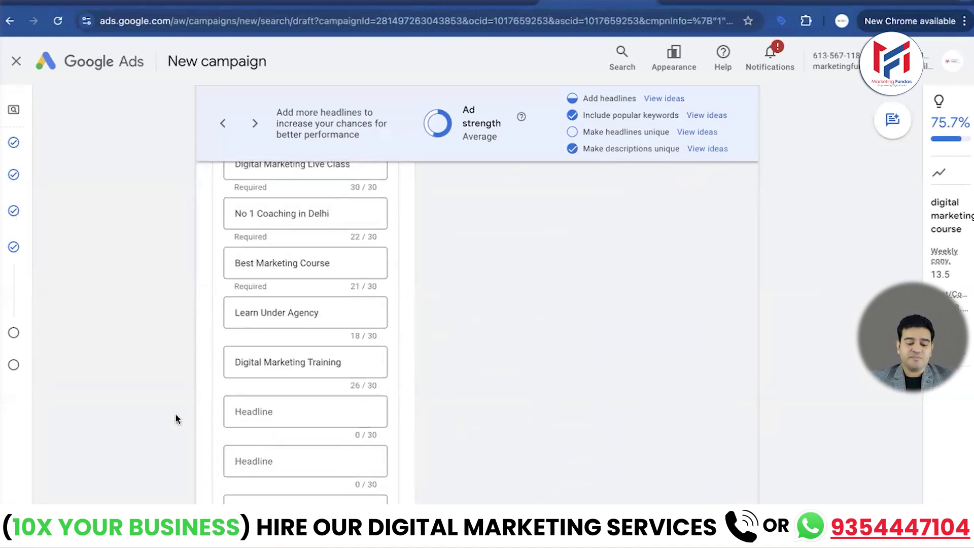
pyautogui.scroll(-6, 176, 417)
pyautogui.scroll(-10, 177, 418)
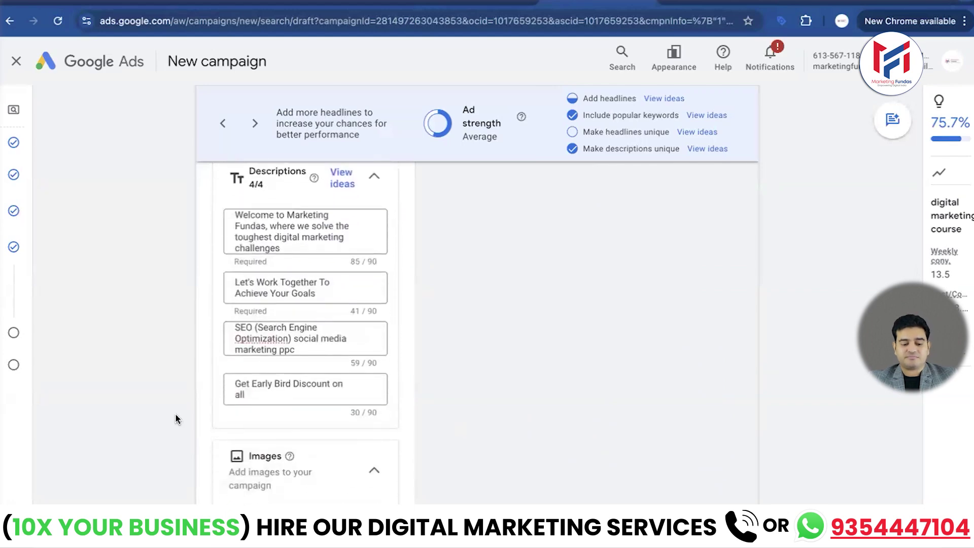
pyautogui.scroll(-12, 175, 418)
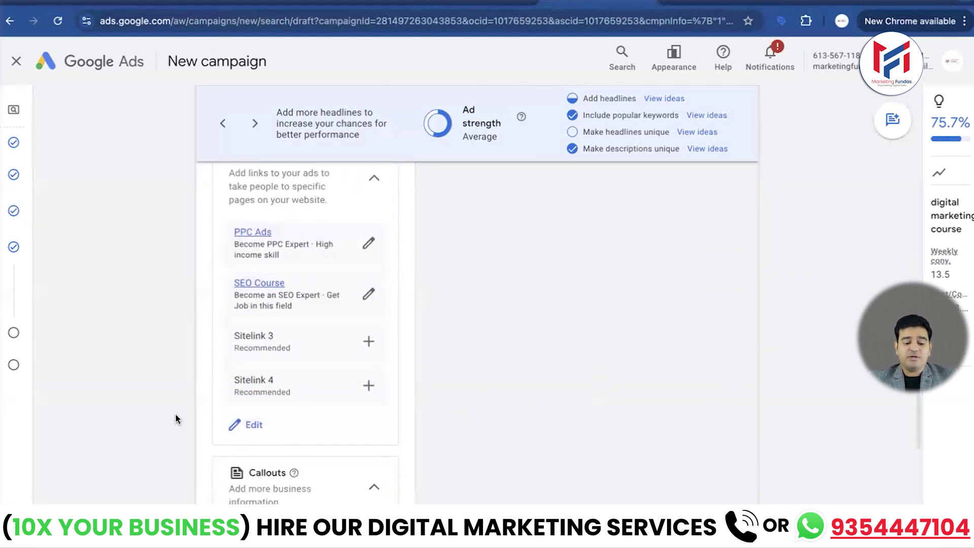
pyautogui.scroll(-9, 176, 419)
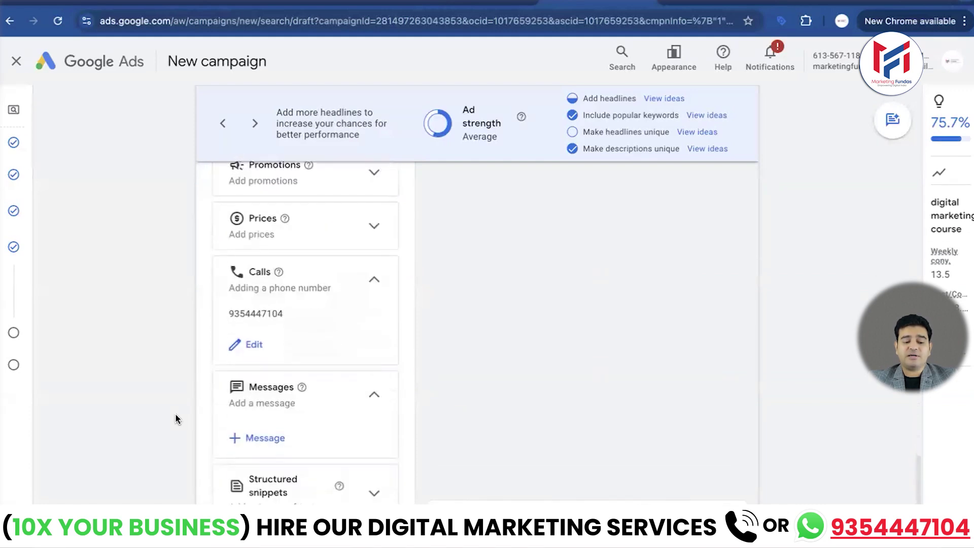
pyautogui.scroll(-1, 176, 418)
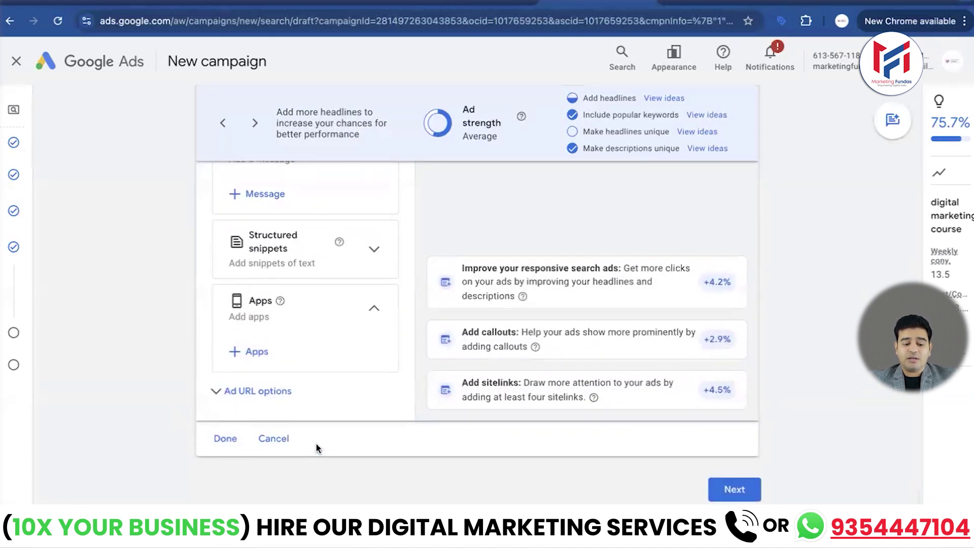
pyautogui.click(222, 440)
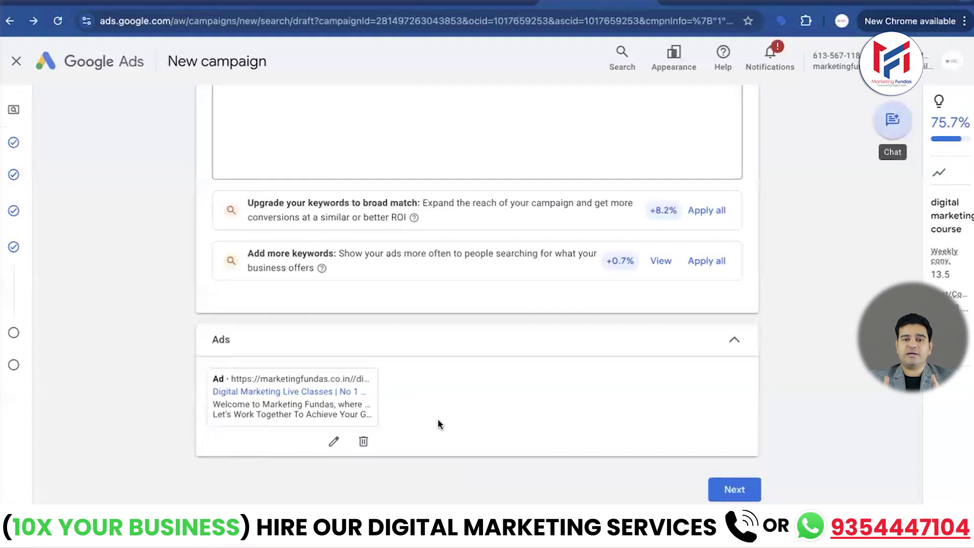
pyautogui.click(734, 491)
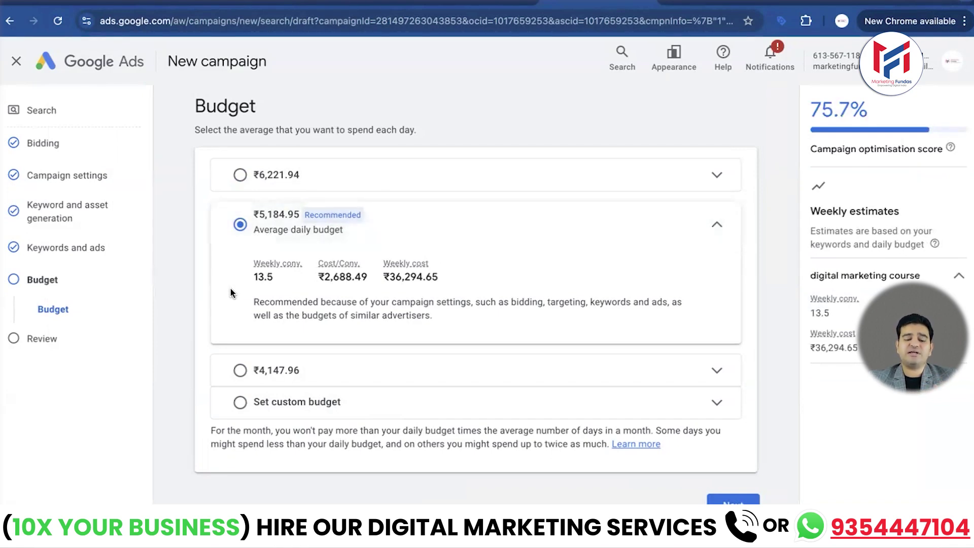
# Try a custom average daily budget of ₹2000 for the campaign
pyautogui.click(237, 403)
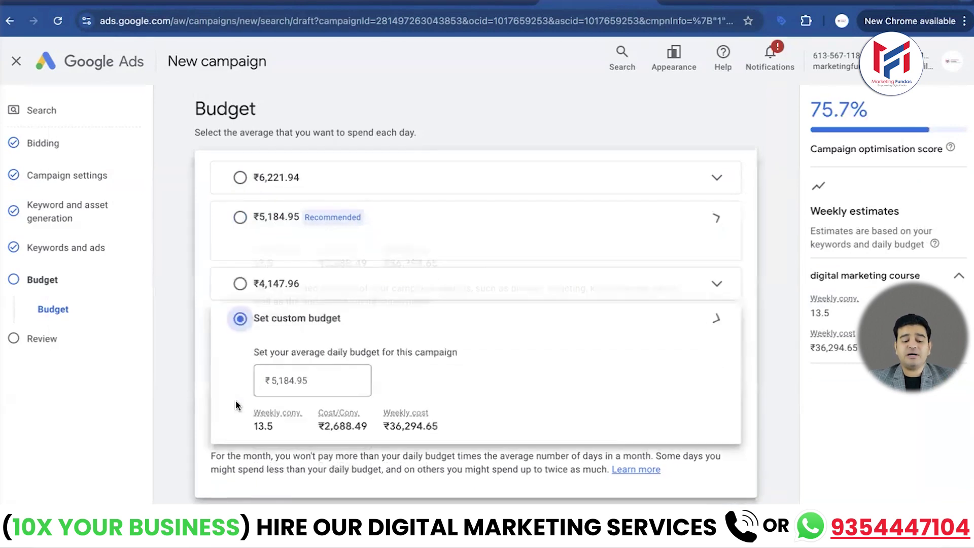
pyautogui.doubleClick(323, 326)
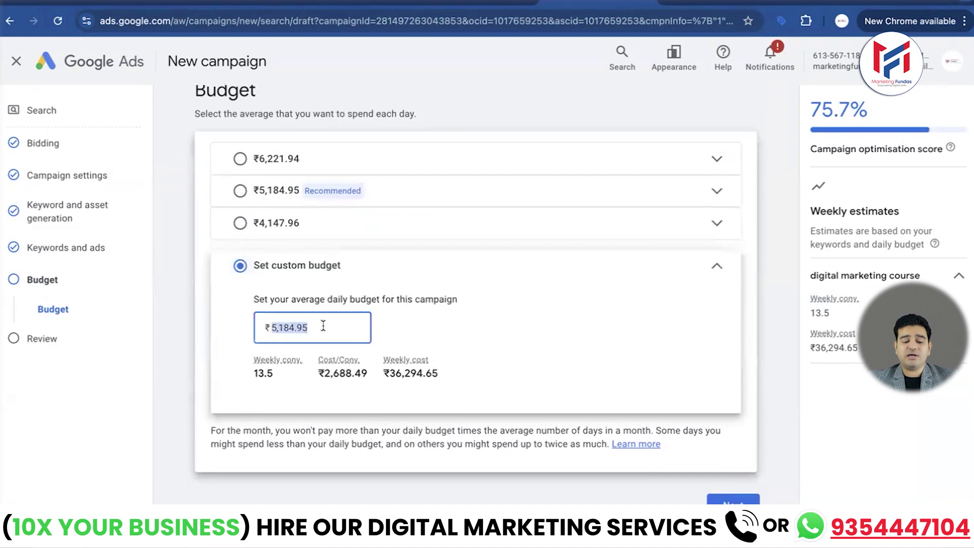
pyautogui.write('2000')
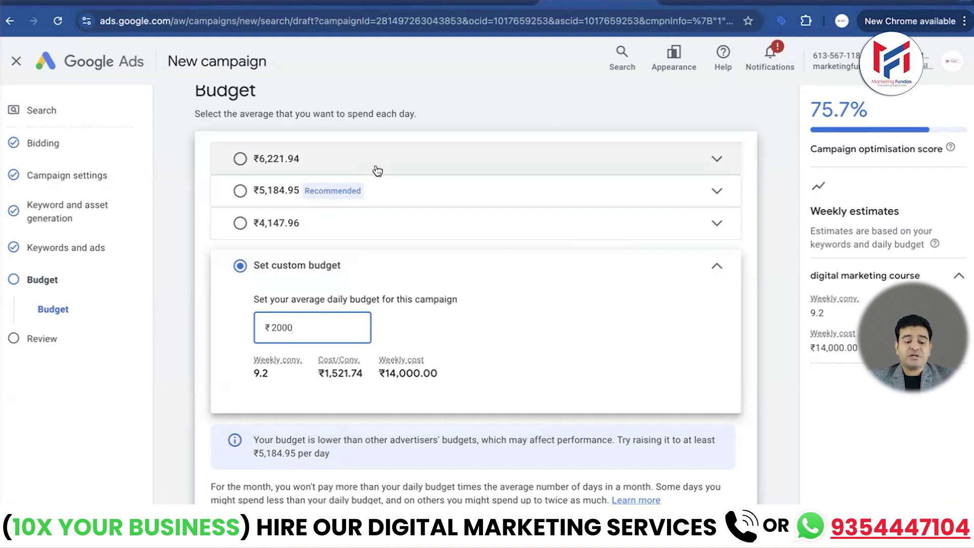
# Choose the recommended average daily budget of ₹5,184.95 and continue to the campaign review
pyautogui.click(241, 192)
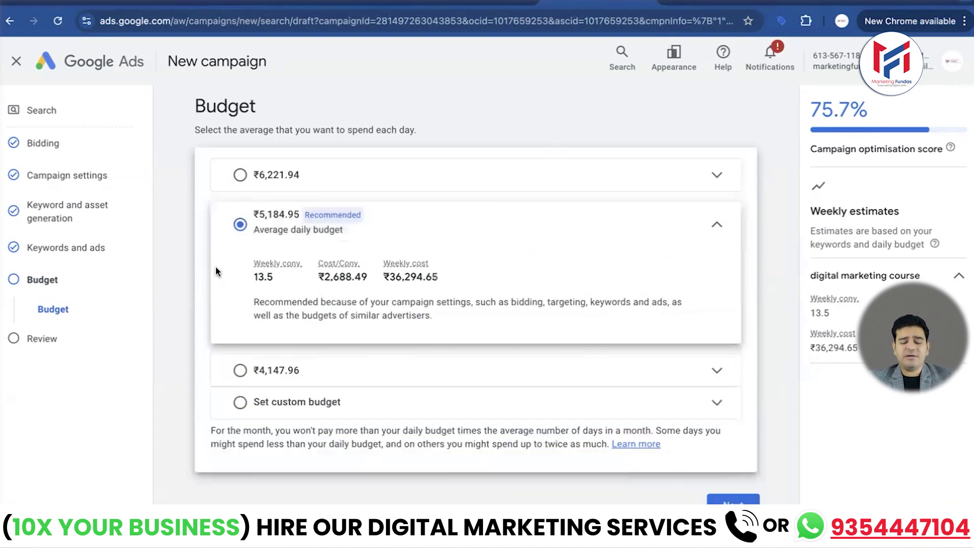
pyautogui.click(730, 501)
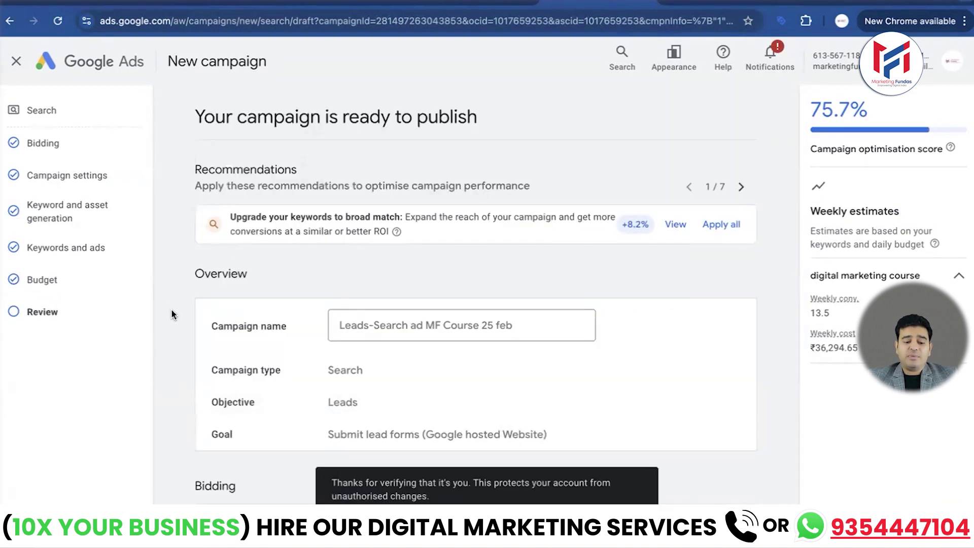
# Review the campaign summary, from the overview and bidding through settings, keywords and ads to the budget
pyautogui.scroll(-10, 173, 314)
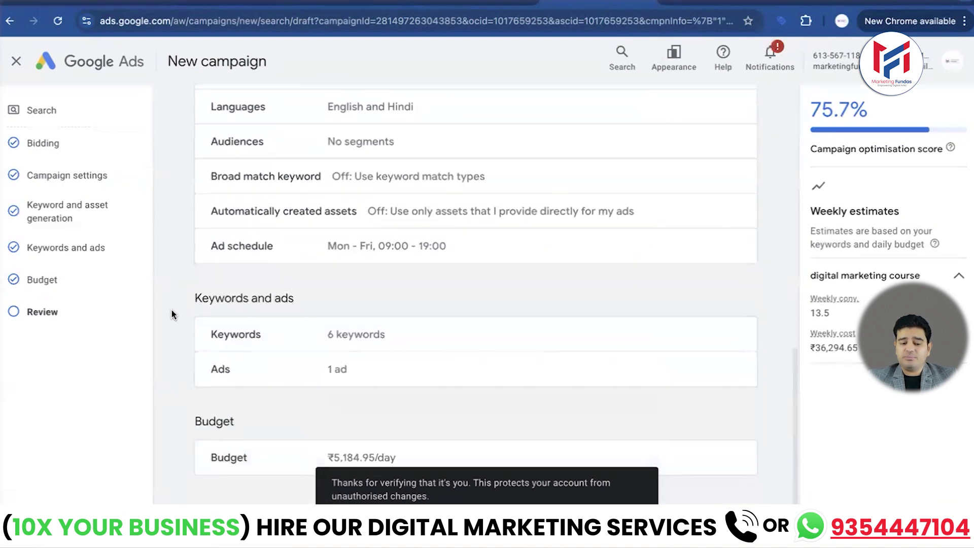
pyautogui.scroll(10, 172, 311)
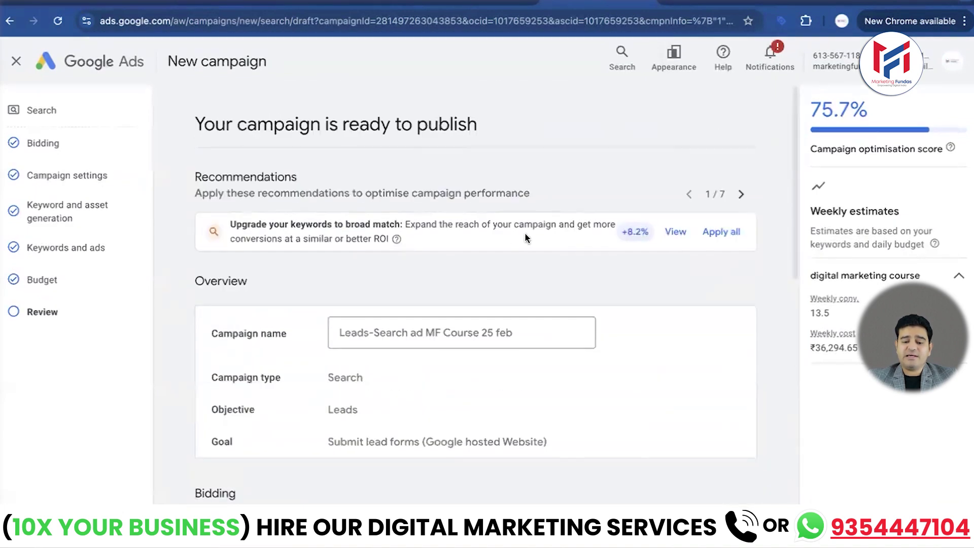
pyautogui.scroll(-7, 433, 305)
pyautogui.scroll(-4, 434, 301)
pyautogui.scroll(10, 432, 299)
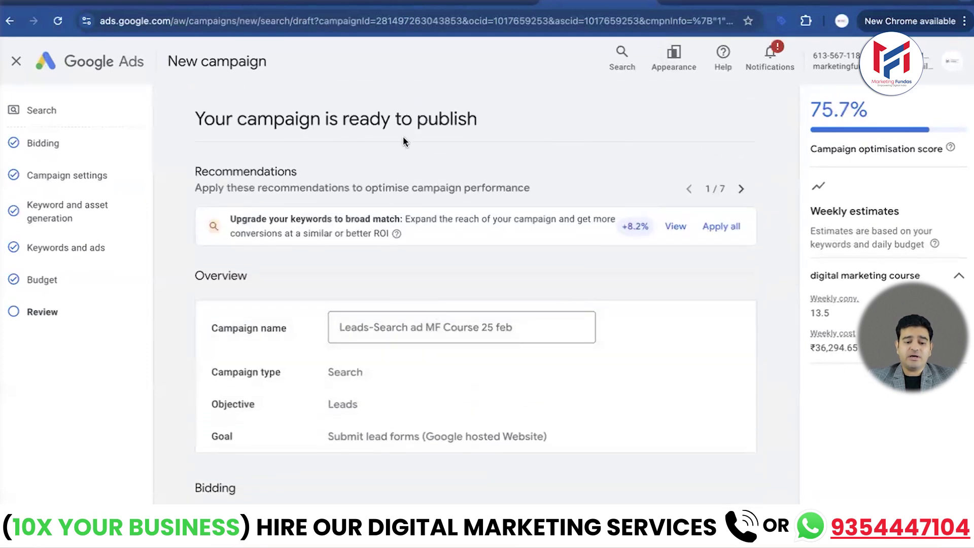
pyautogui.scroll(-10, 334, 351)
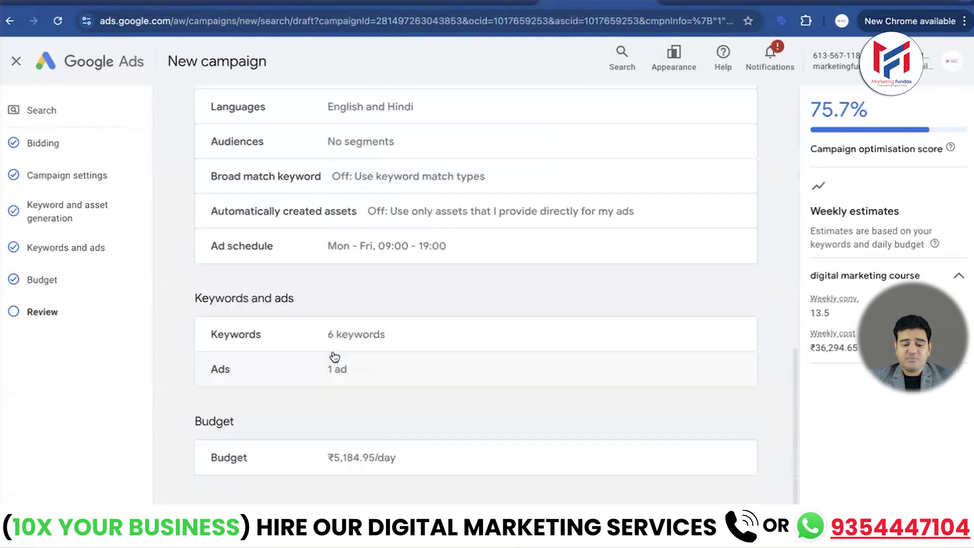
pyautogui.scroll(10, 333, 430)
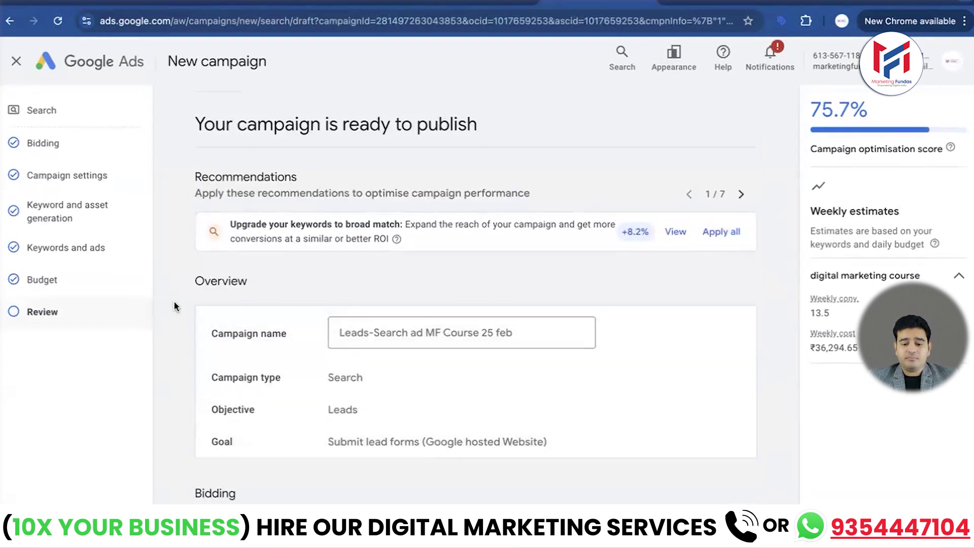
# Browse the campaign's optimisation recommendations through to the last and back to the first, and check the bidding and settings summary
pyautogui.click(739, 198)
pyautogui.click(689, 194)
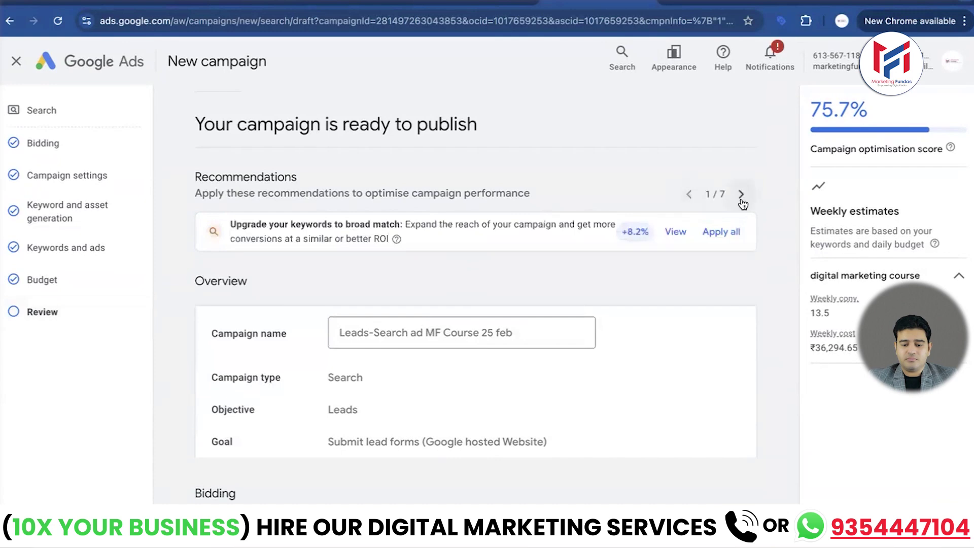
pyautogui.click(741, 198)
pyautogui.click(741, 197)
pyautogui.click(741, 198)
pyautogui.click(741, 198)
pyautogui.click(741, 198)
pyautogui.click(741, 198)
pyautogui.click(690, 195)
pyautogui.click(690, 196)
pyautogui.click(690, 195)
pyautogui.click(690, 195)
pyautogui.click(690, 196)
pyautogui.click(690, 195)
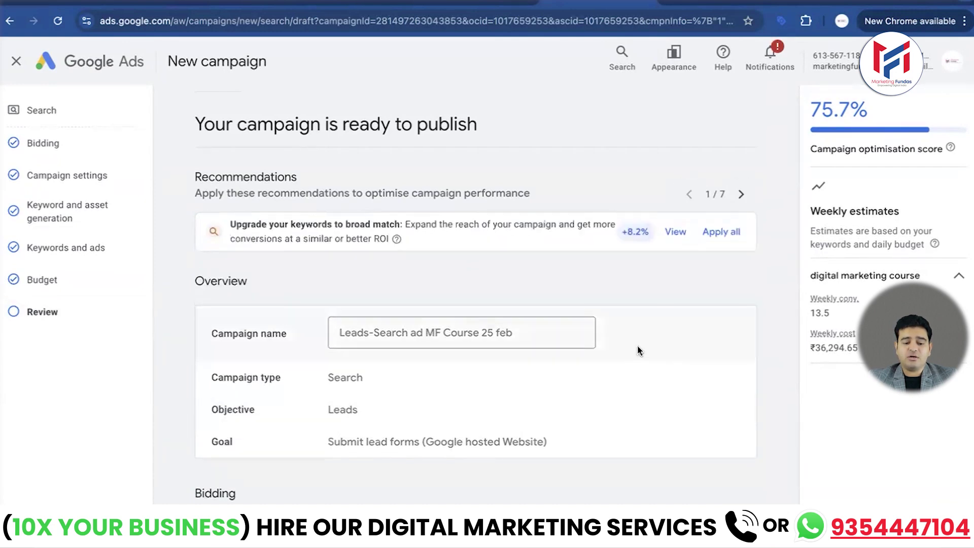
pyautogui.scroll(-10, 611, 326)
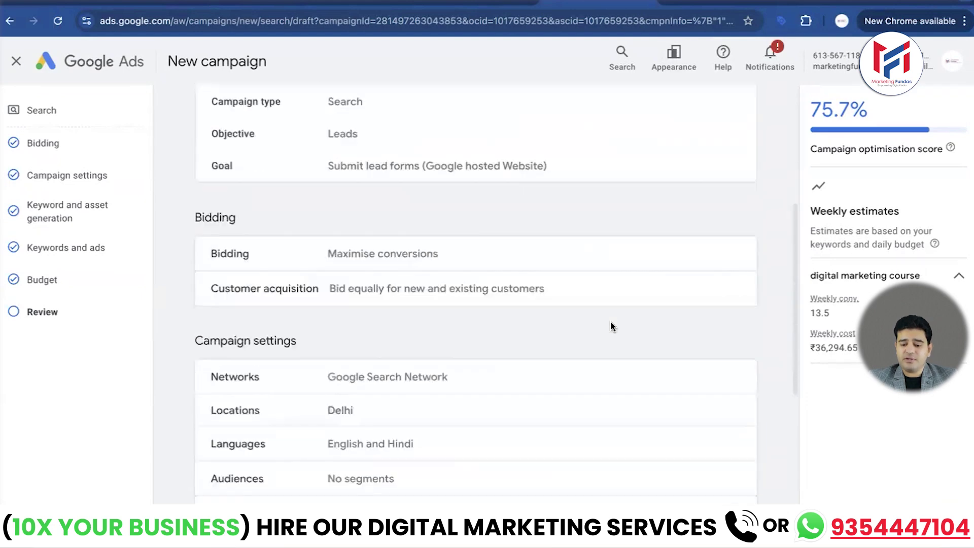
# Recheck the complete campaign summary before publishing, from the campaign name and objective through bidding, locations and ad schedule to the daily budget
pyautogui.scroll(10, 613, 327)
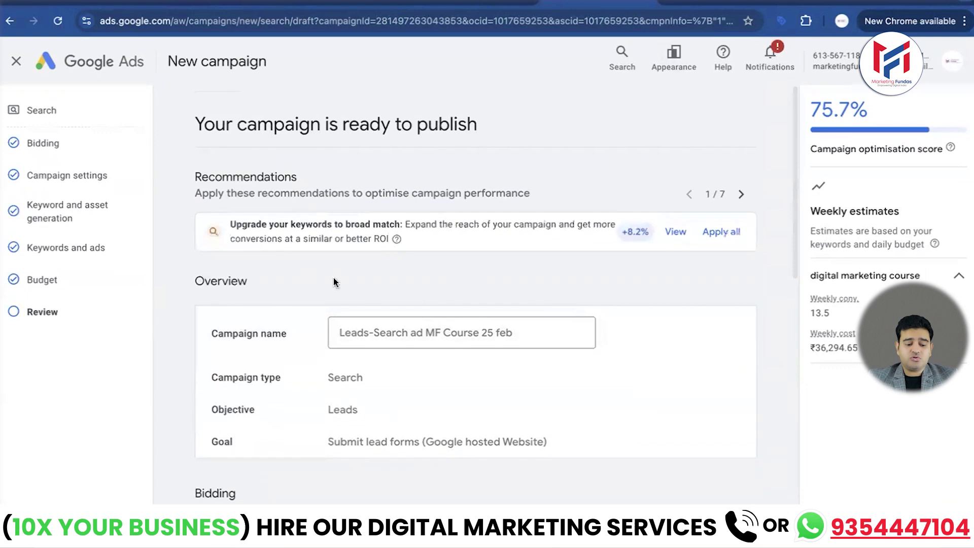
pyautogui.scroll(-10, 170, 373)
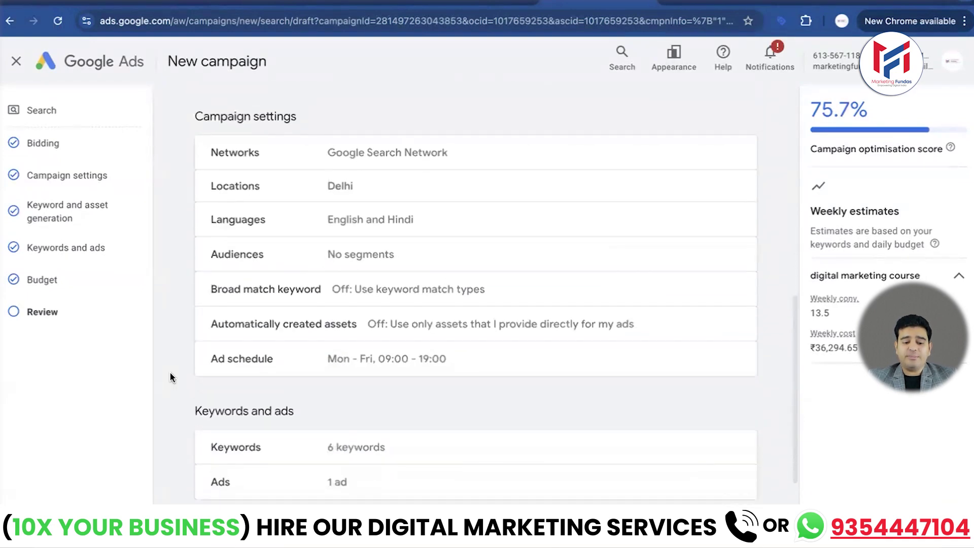
pyautogui.scroll(10, 170, 376)
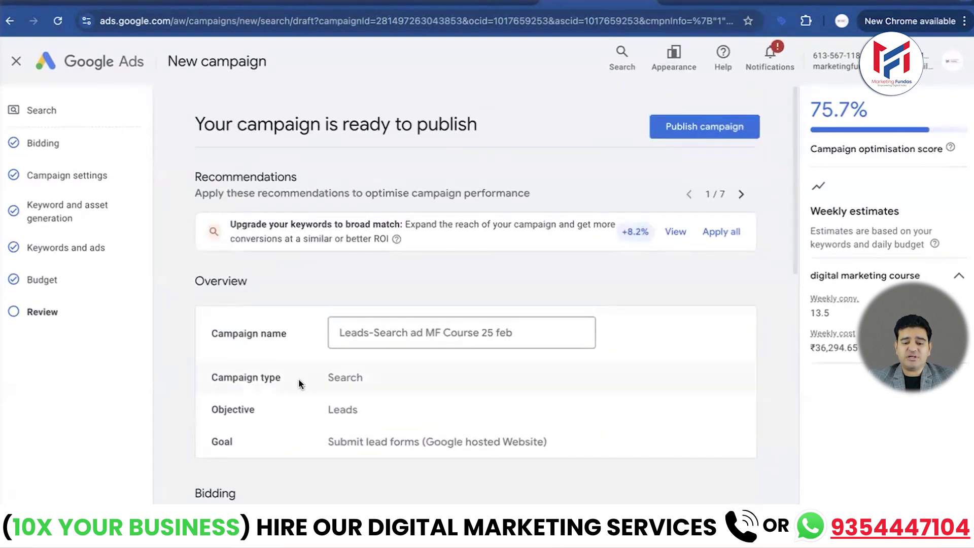
pyautogui.scroll(-6, 332, 350)
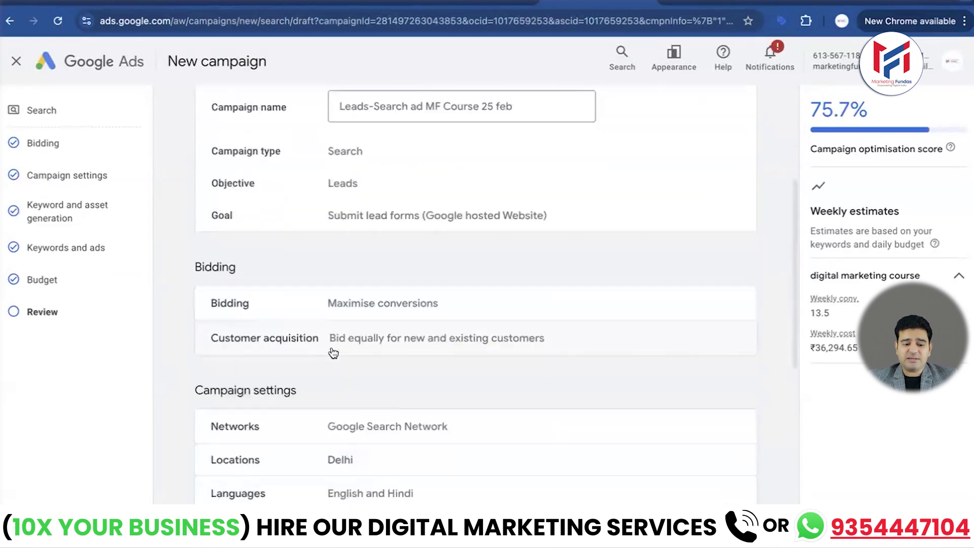
pyautogui.scroll(-6, 332, 352)
pyautogui.scroll(10, 332, 352)
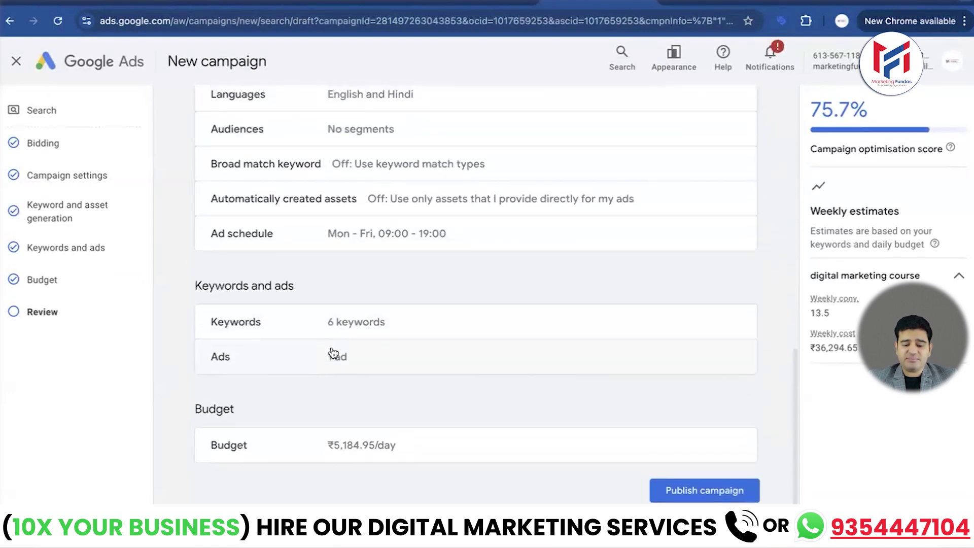
pyautogui.scroll(3, 334, 353)
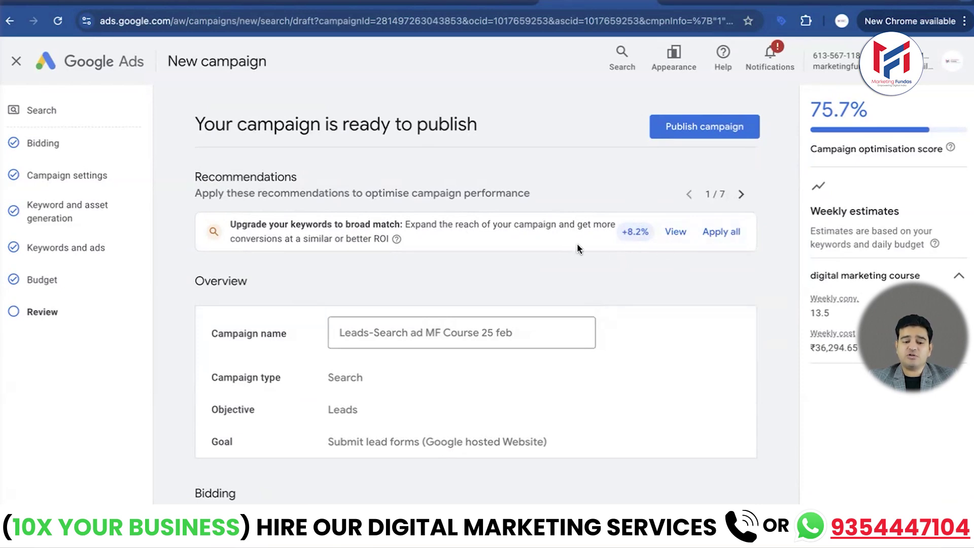
# Publish the reviewed search campaign and look over the Google tag setup page
pyautogui.click(704, 123)
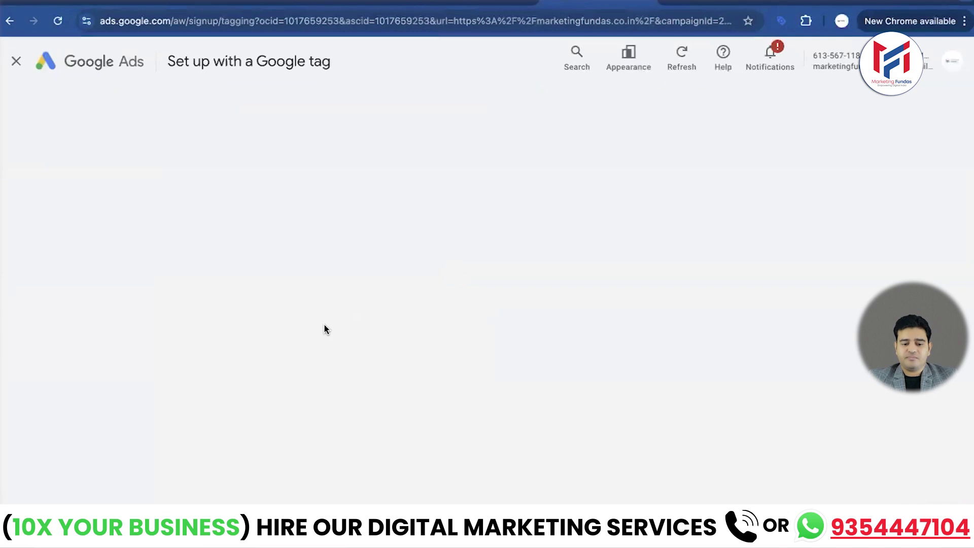
pyautogui.scroll(-3, 140, 361)
pyautogui.scroll(3, 140, 361)
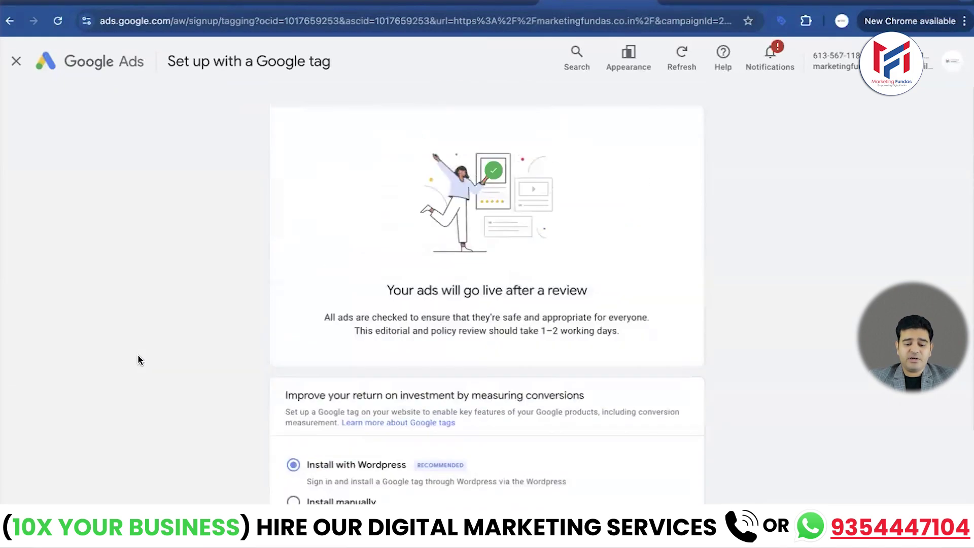